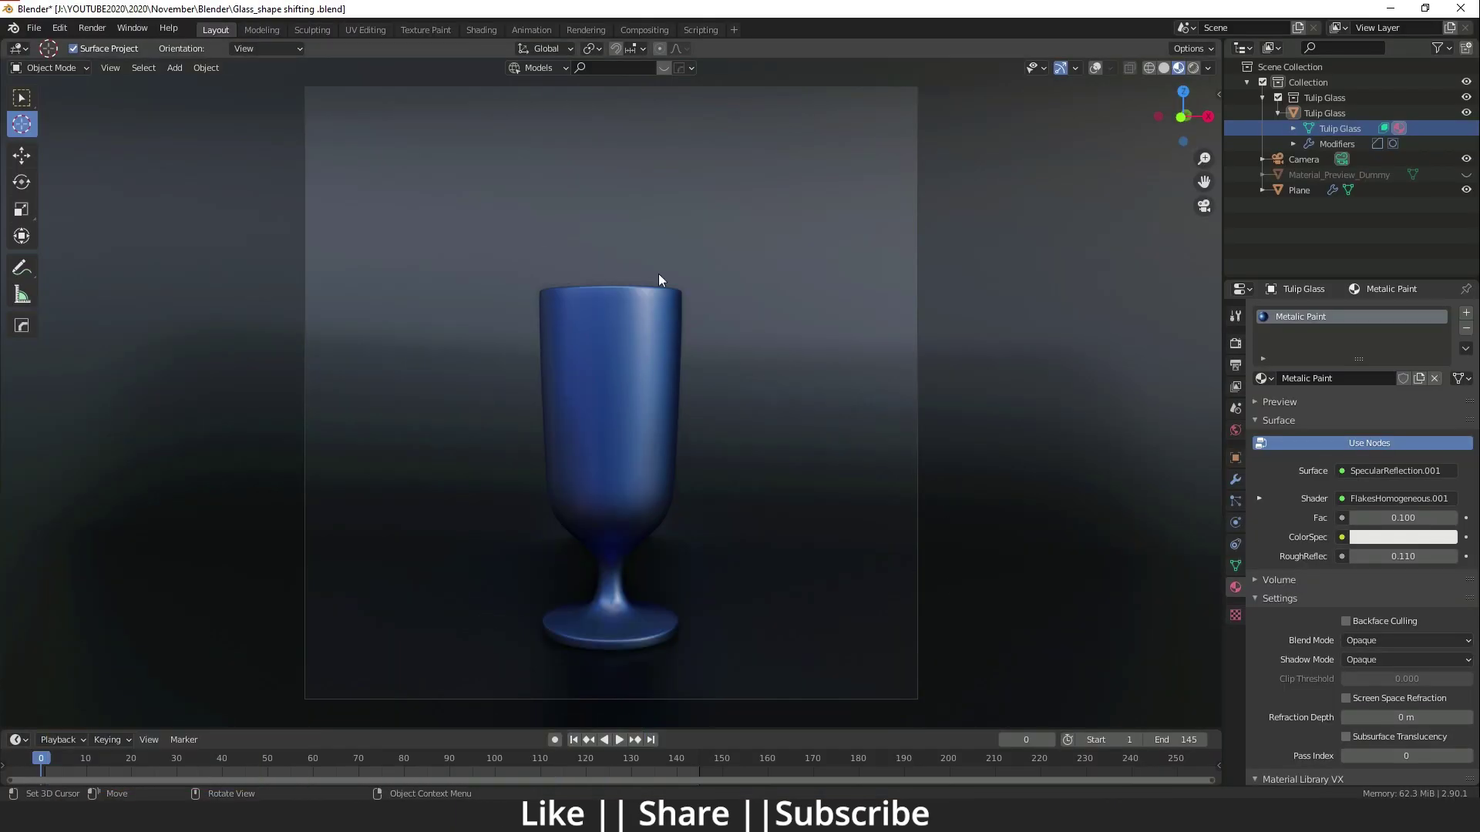
# Step: Examine the glass from several angles and look through the shape keys stored in its mesh data
pyautogui.moveTo(627, 304); pyautogui.dragTo(706, 501, button='middle')
pyautogui.scroll(3, 687, 443)
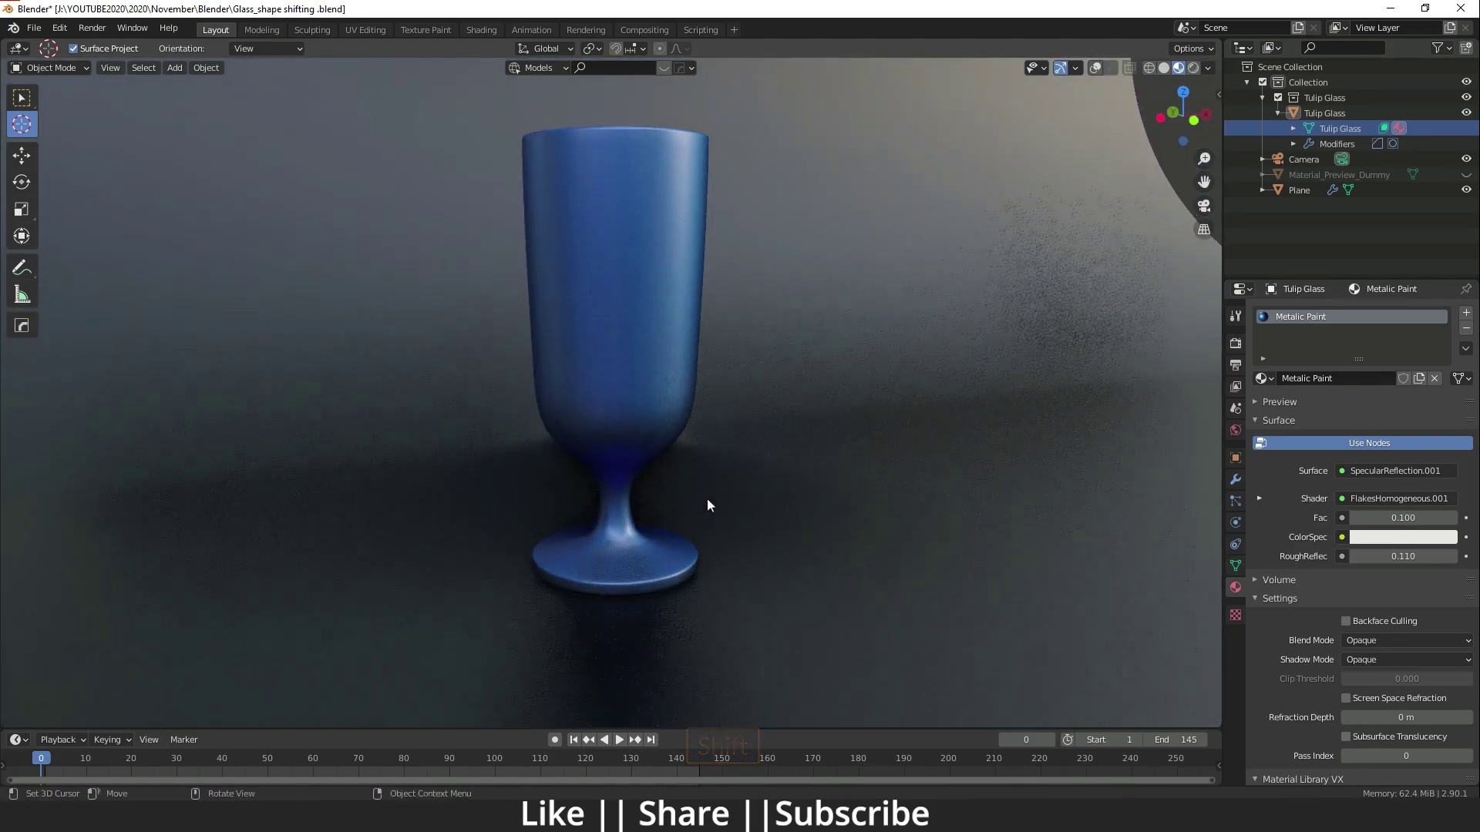
pyautogui.click(1235, 566)
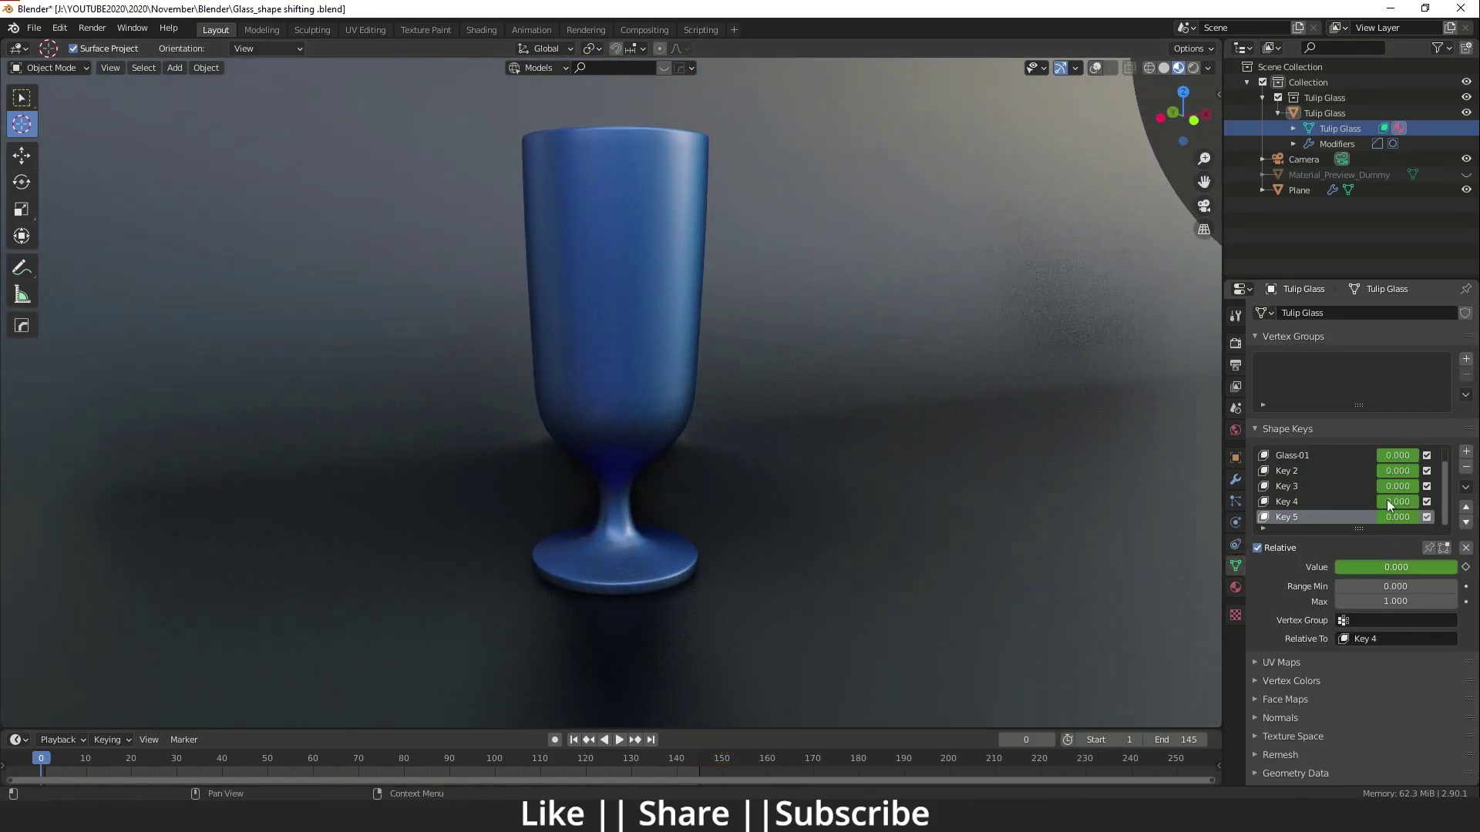
pyautogui.scroll(1, 1293, 493)
pyautogui.scroll(-1, 1303, 483)
pyautogui.scroll(1, 1303, 483)
pyautogui.scroll(-1, 1302, 483)
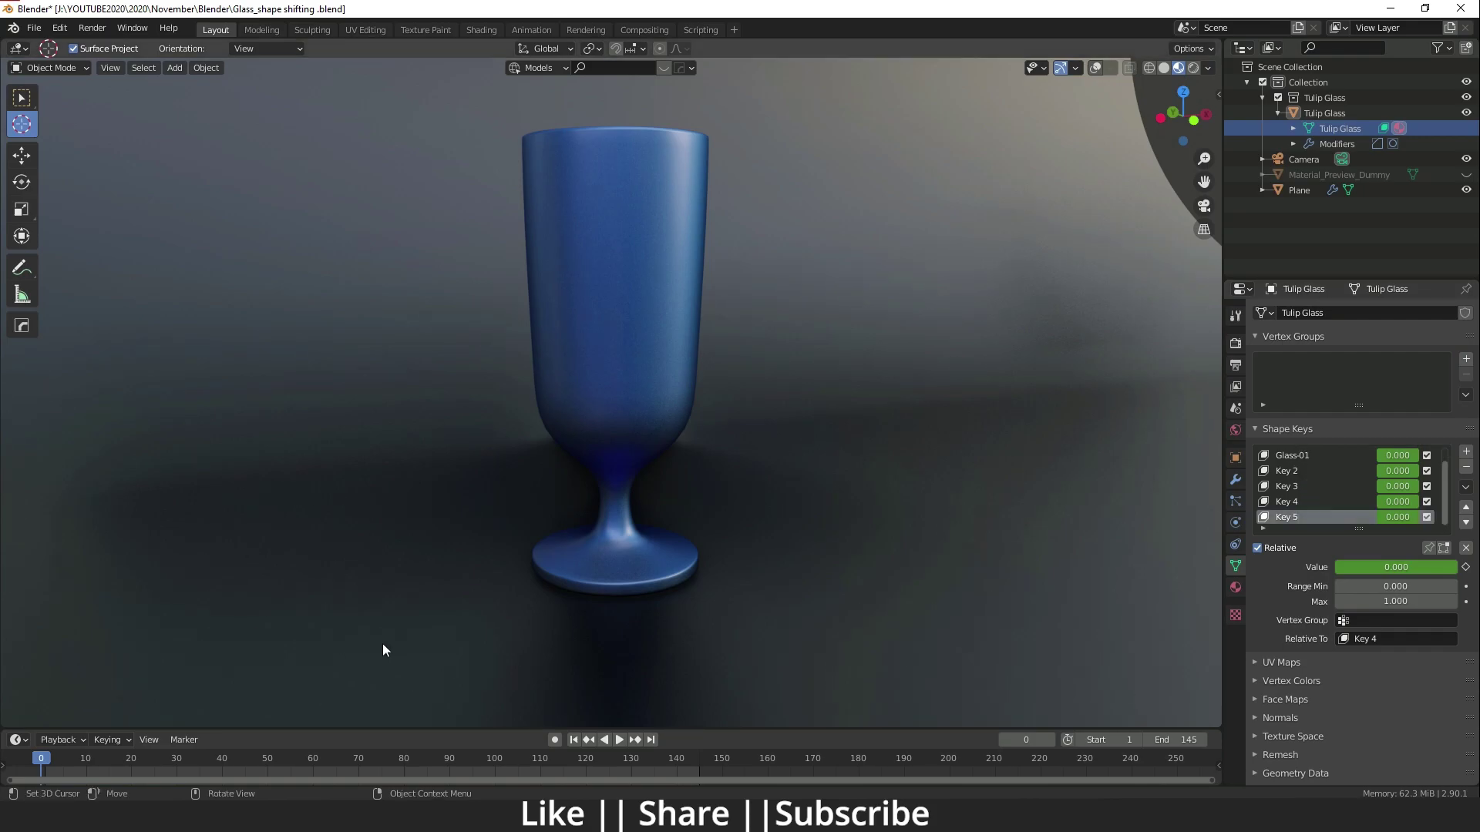
pyautogui.scroll(-4, 756, 506)
pyautogui.moveTo(383, 647); pyautogui.dragTo(649, 511, button='middle')
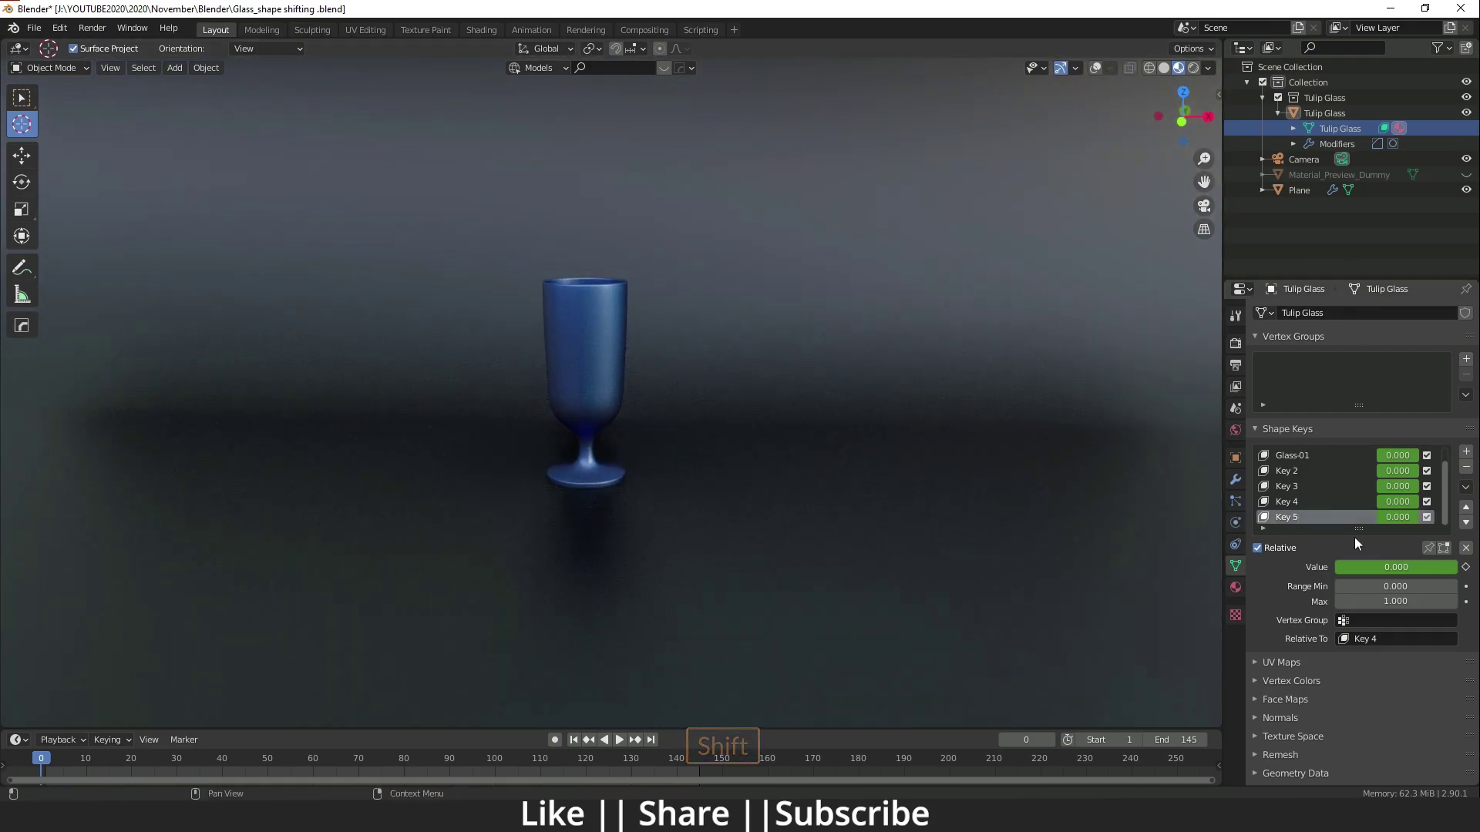
# Step: Remove all existing shape keys from the Tulip Glass mesh
pyautogui.click(1467, 468)
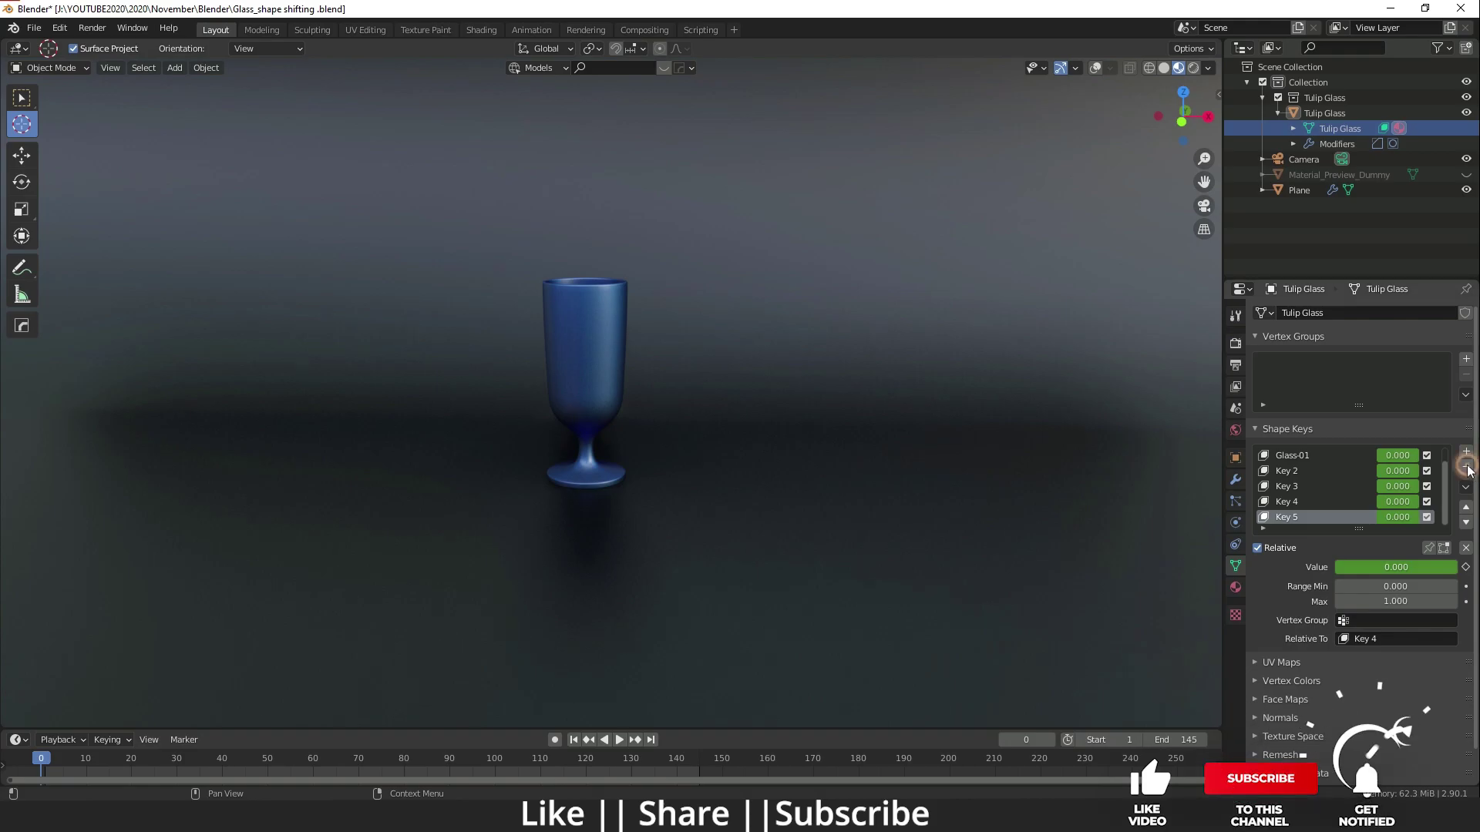
pyautogui.click(1467, 467)
pyautogui.click(1467, 468)
pyautogui.click(1466, 467)
pyautogui.click(1467, 468)
pyautogui.click(1466, 468)
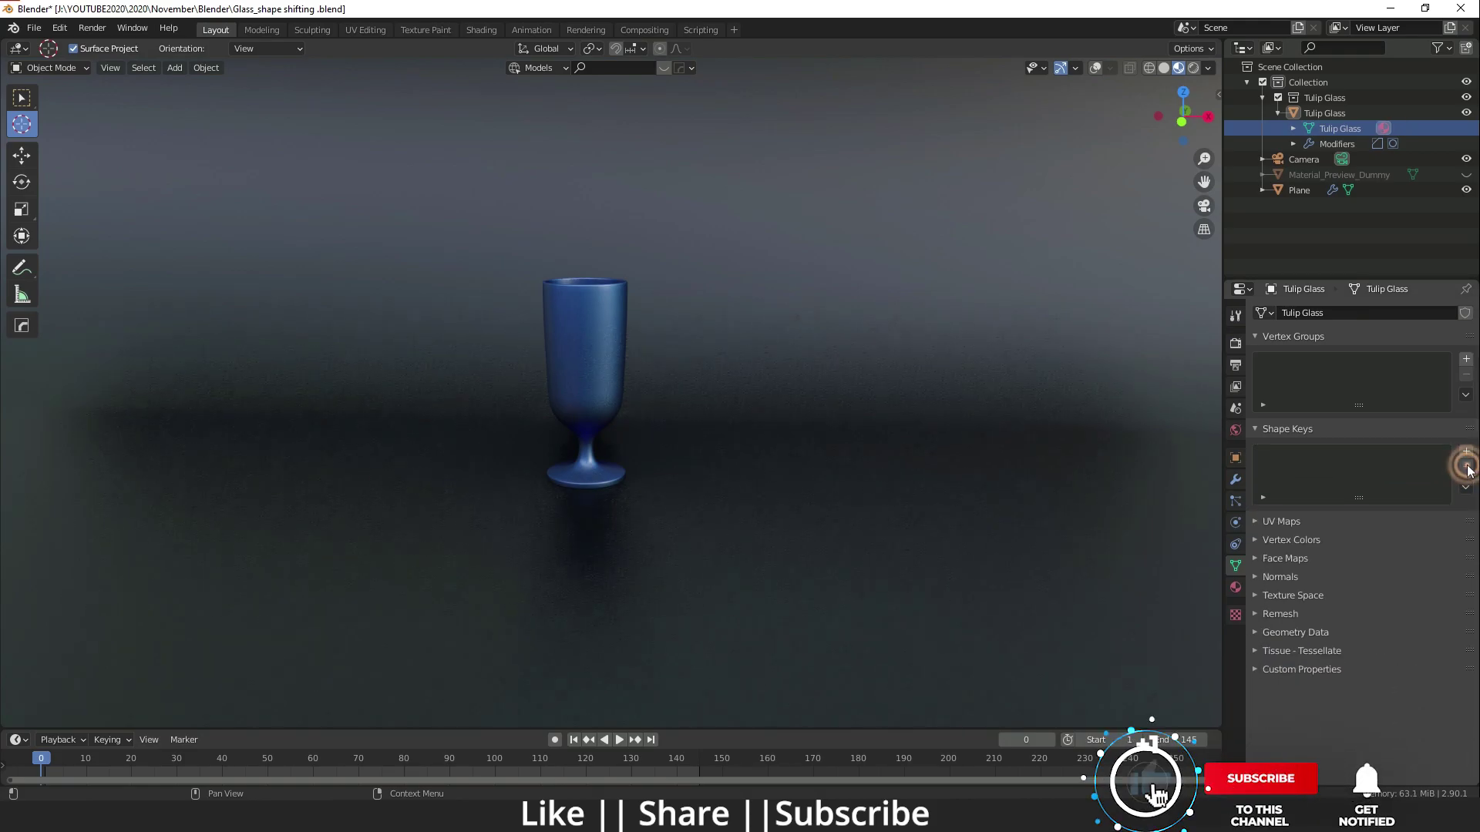
# Step: Turn on the viewport overlays and select the Tulip Glass with the Select Box tool
pyautogui.click(578, 390)
pyautogui.click(535, 390)
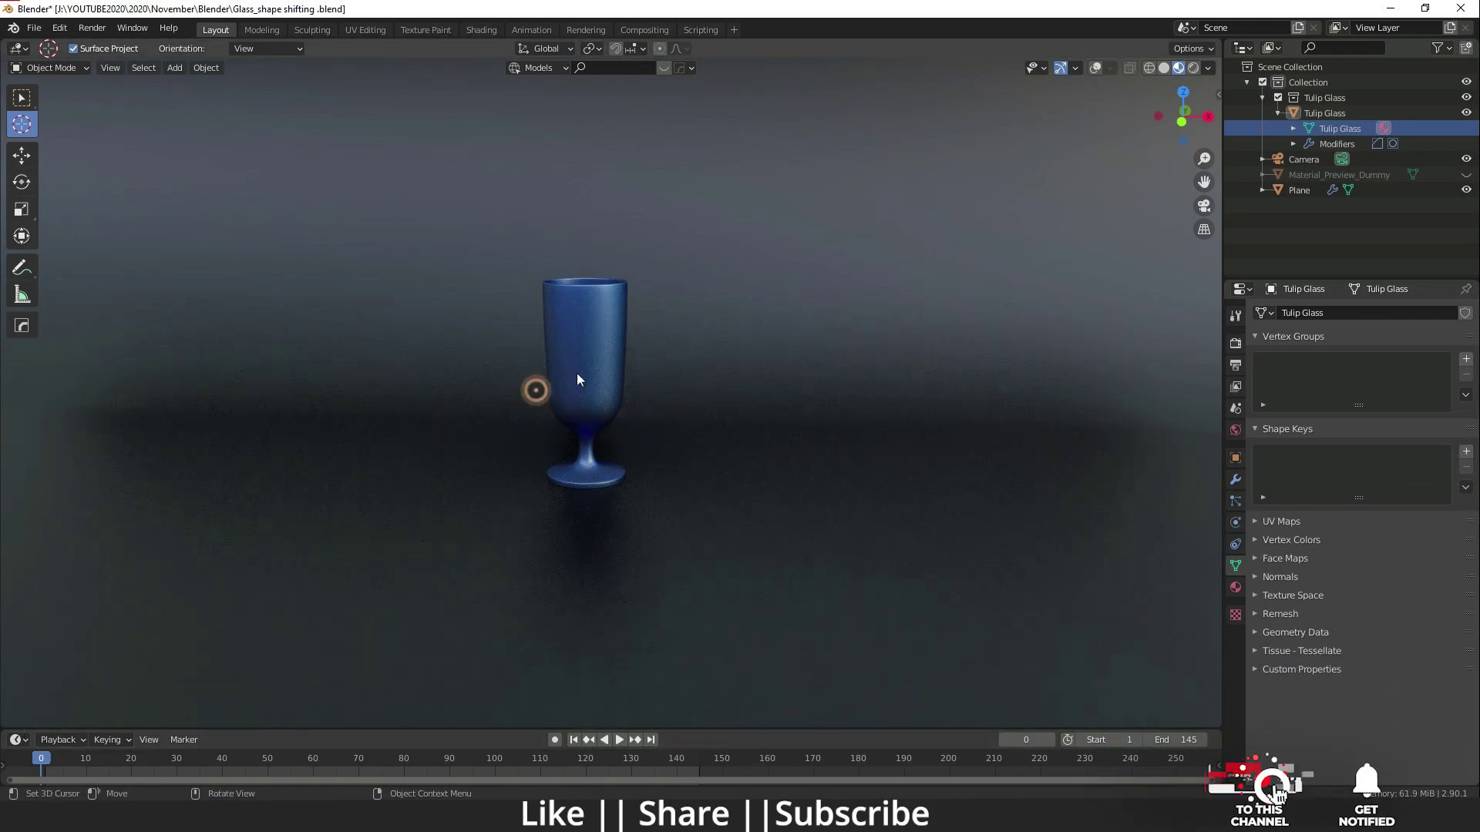
pyautogui.click(581, 367)
pyautogui.click(588, 330)
pyautogui.click(1095, 68)
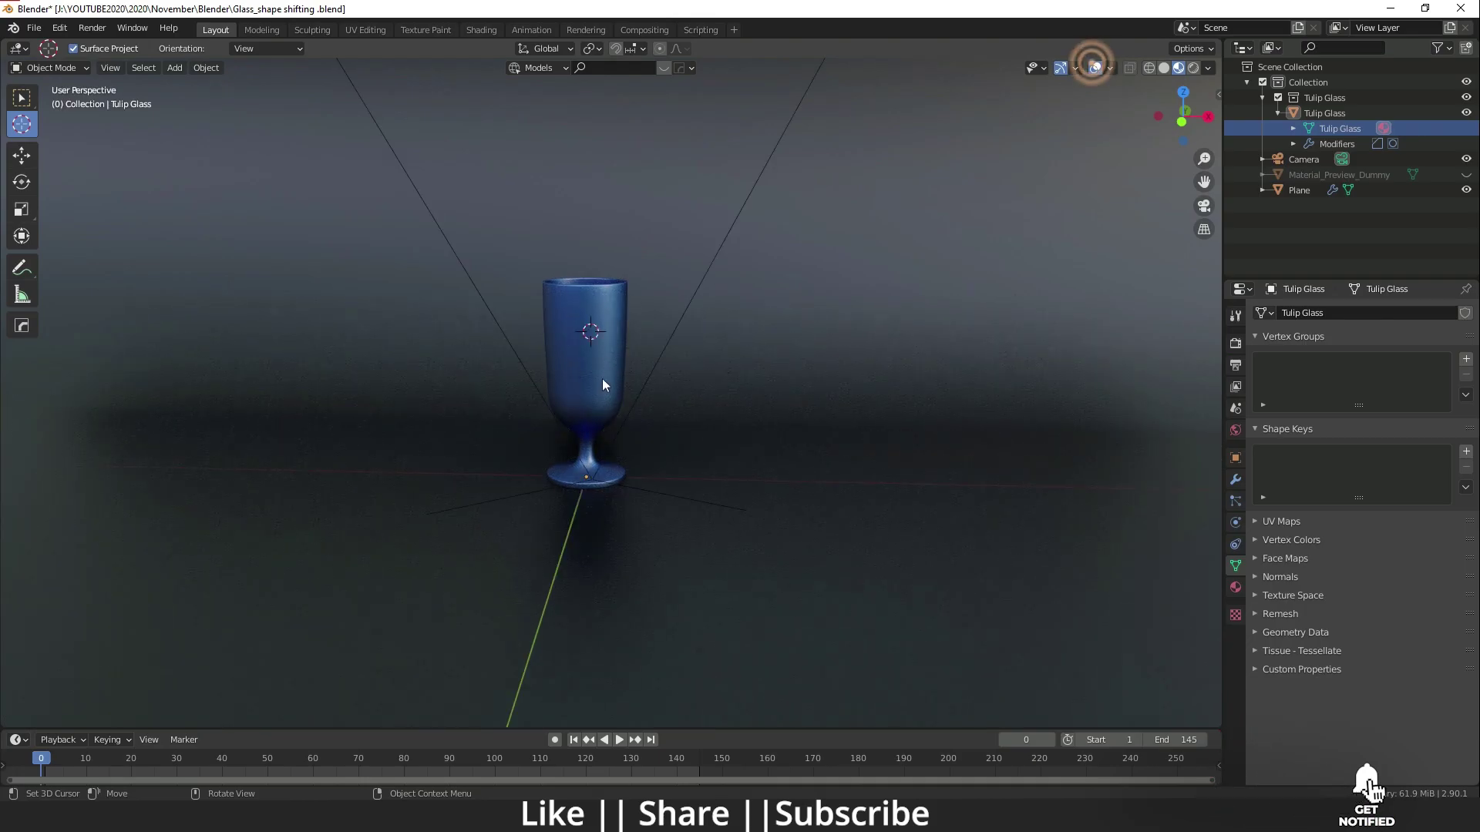
pyautogui.click(22, 97)
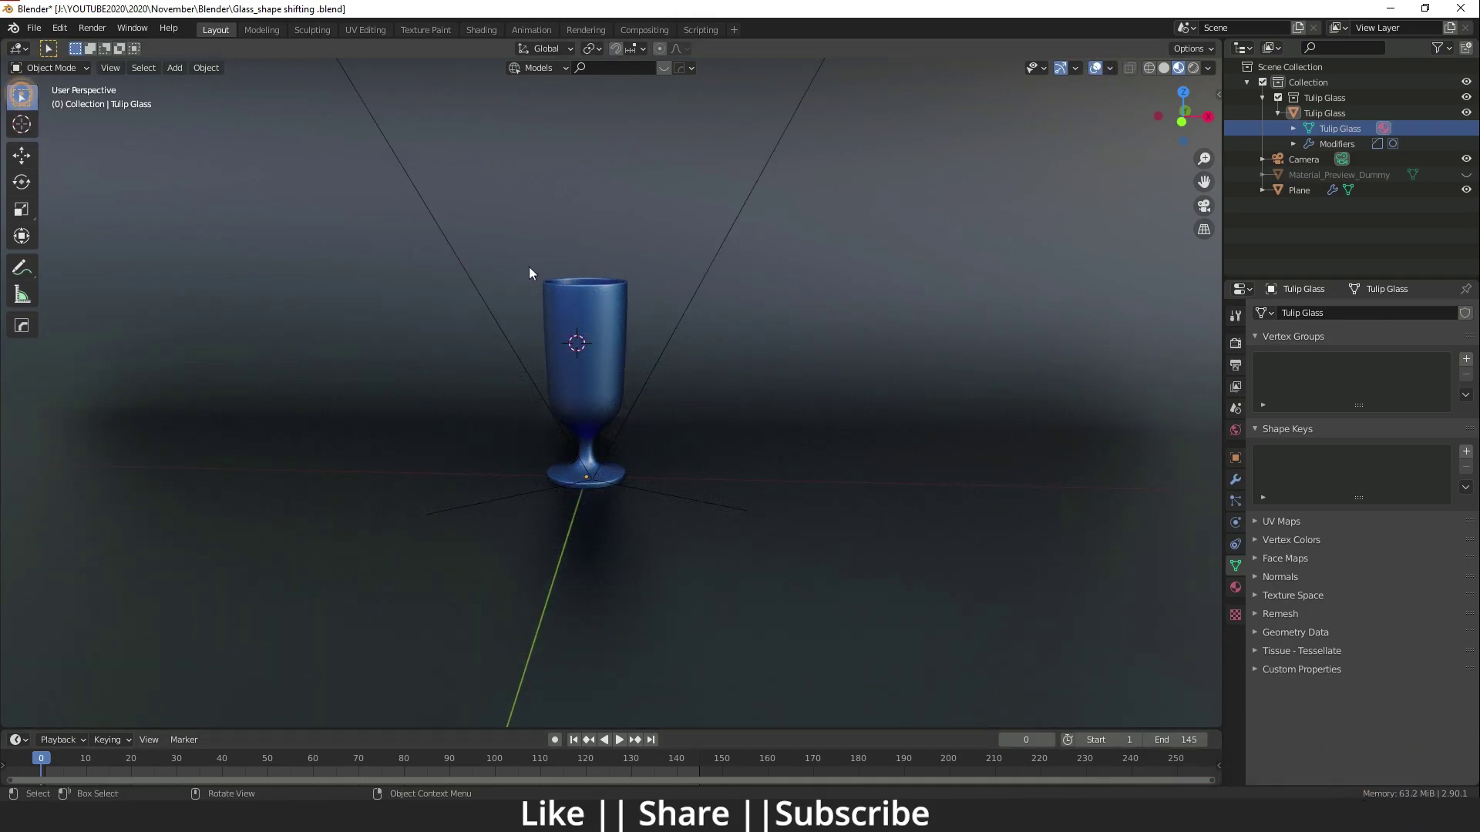
pyautogui.click(569, 284)
# Step: Play the animation to check the glass for any remaining shape changes, and stop the playback
pyautogui.press('space')
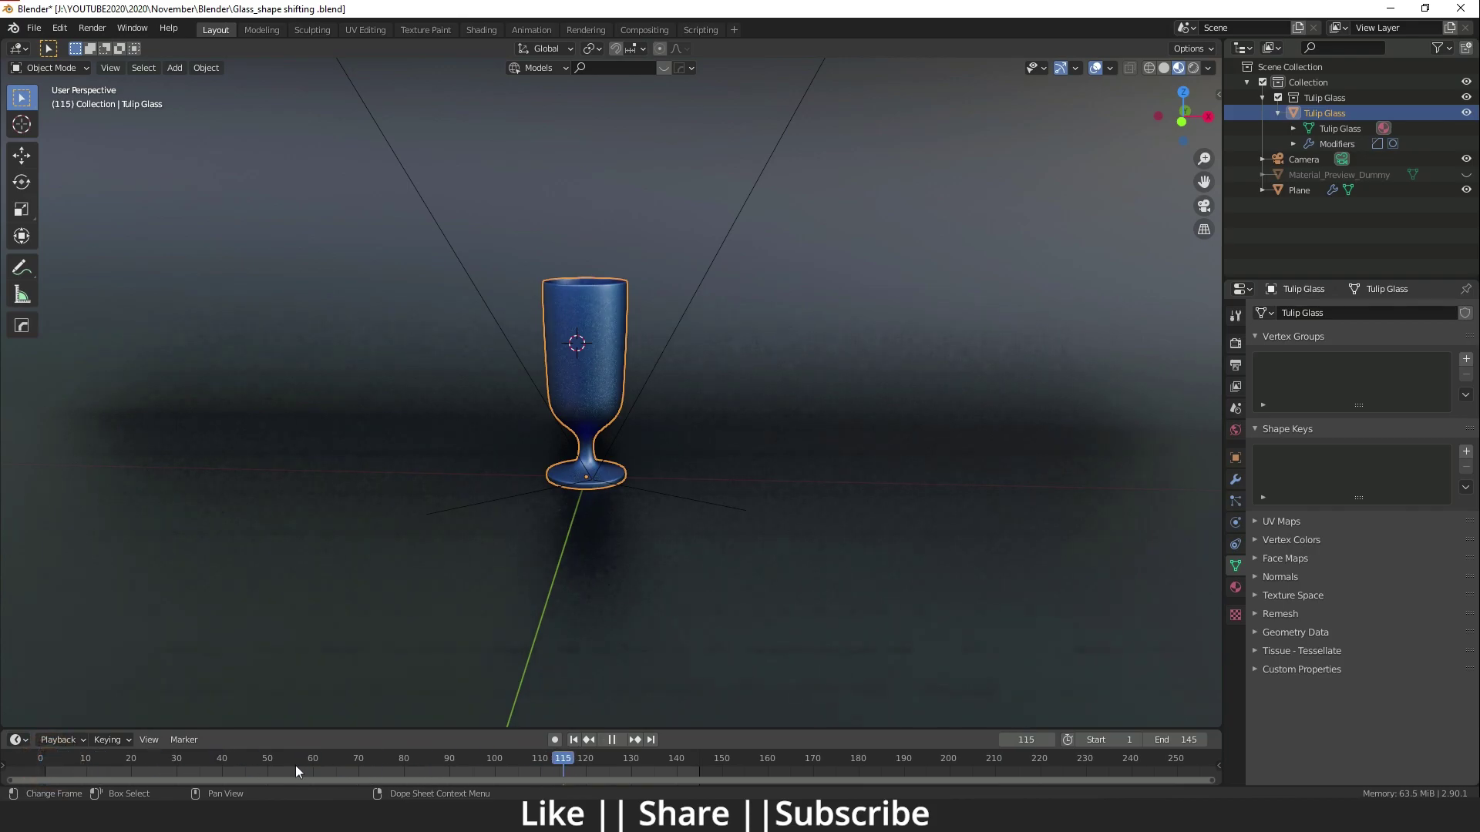
pyautogui.press('Escape')
pyautogui.scroll(2, 630, 484)
pyautogui.keyDown('shift'); pyautogui.moveTo(631, 484); pyautogui.dragTo(533, 481, button='middle'); pyautogui.keyUp('shift')
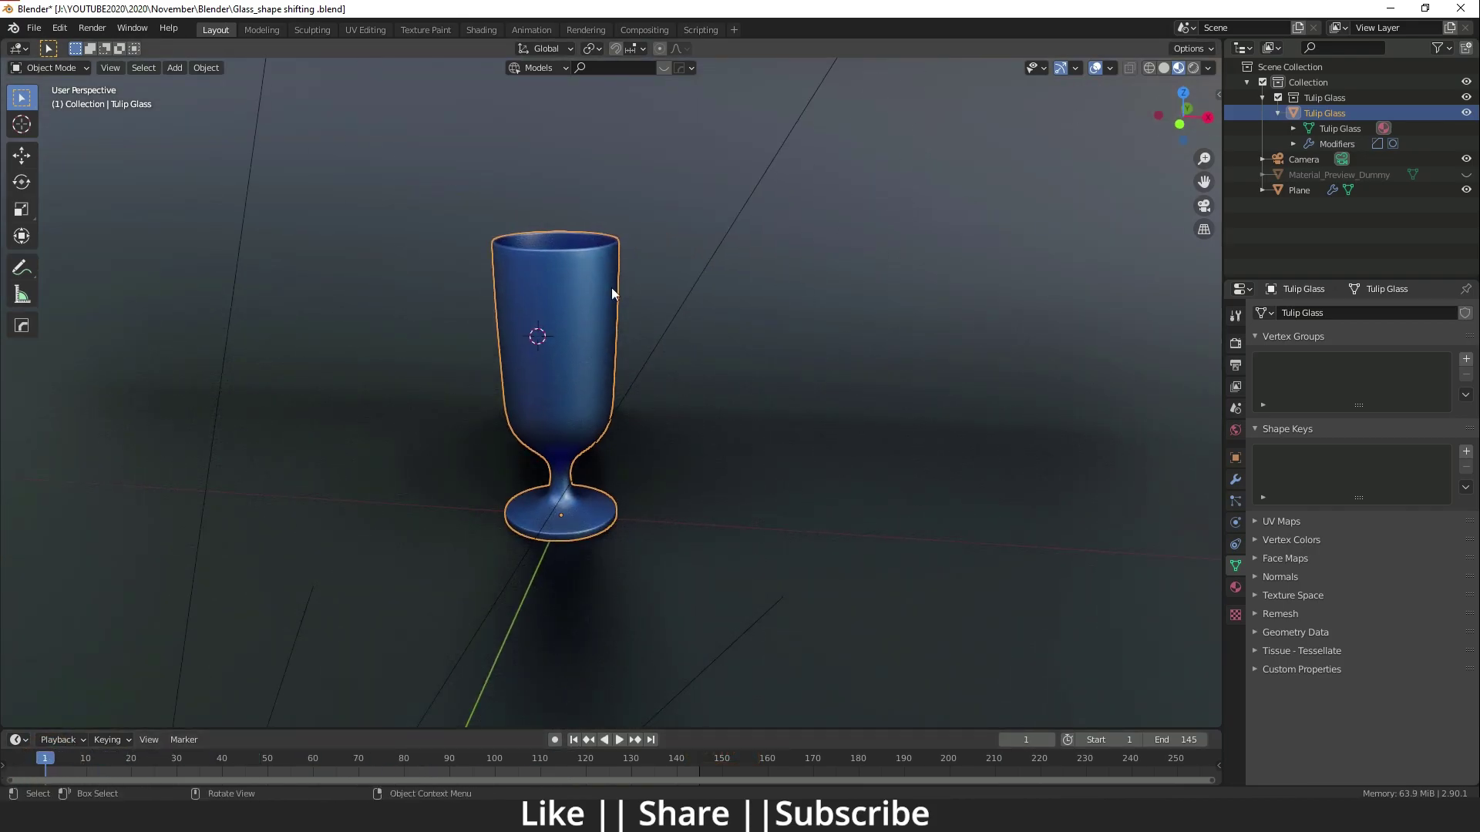
# Step: Switch the viewport to solid shading and show the glass in front orthographic view
pyautogui.click(1163, 68)
pyautogui.moveTo(545, 344)
pyautogui.mouseDown(button='middle')
pyautogui.moveTo(680, 482)
pyautogui.moveTo(576, 345)
pyautogui.mouseUp(button='middle')
pyautogui.scroll(3, 576, 345)
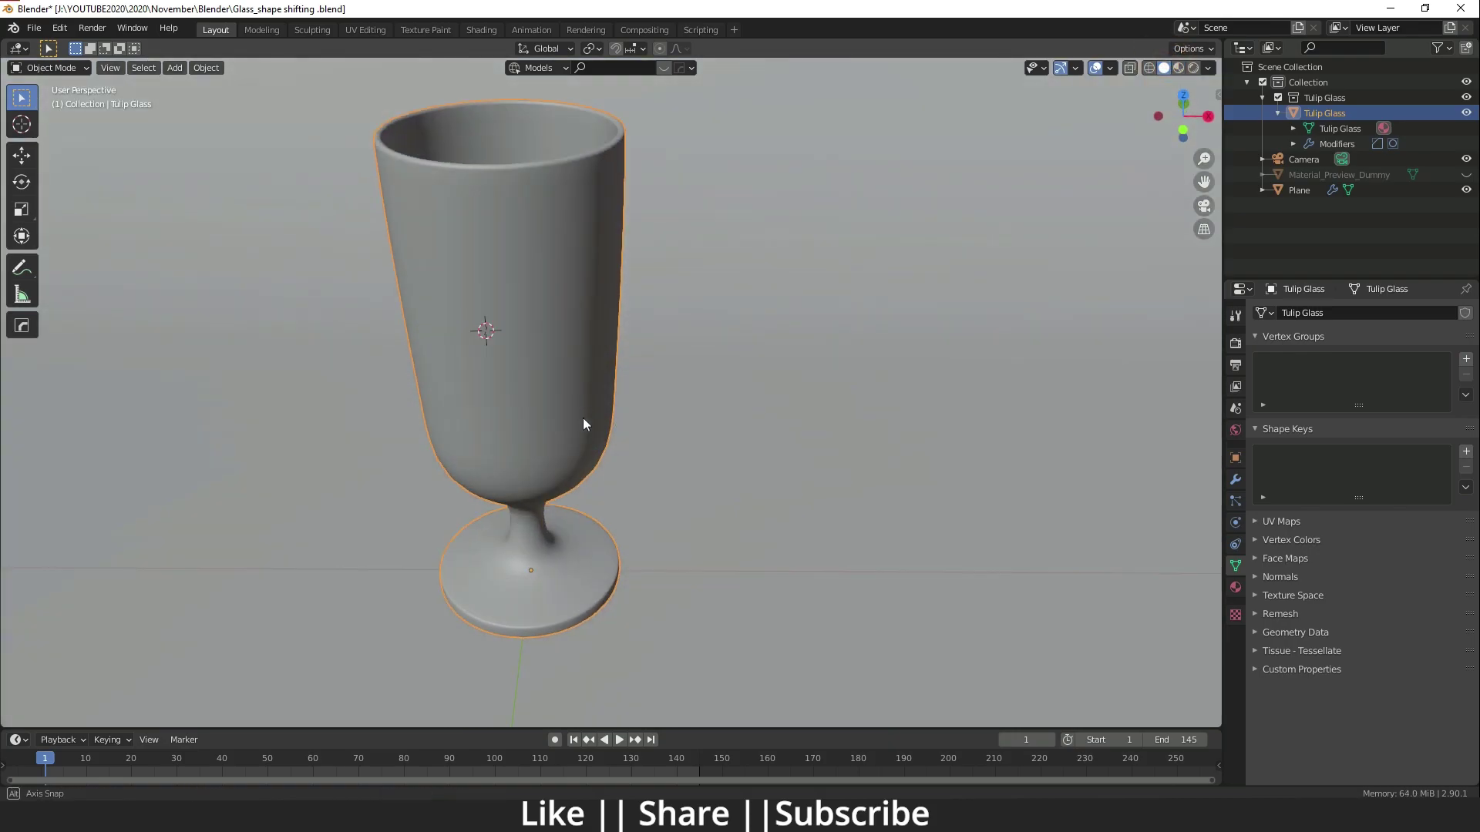
pyautogui.moveTo(583, 423); pyautogui.dragTo(601, 363, button='middle')
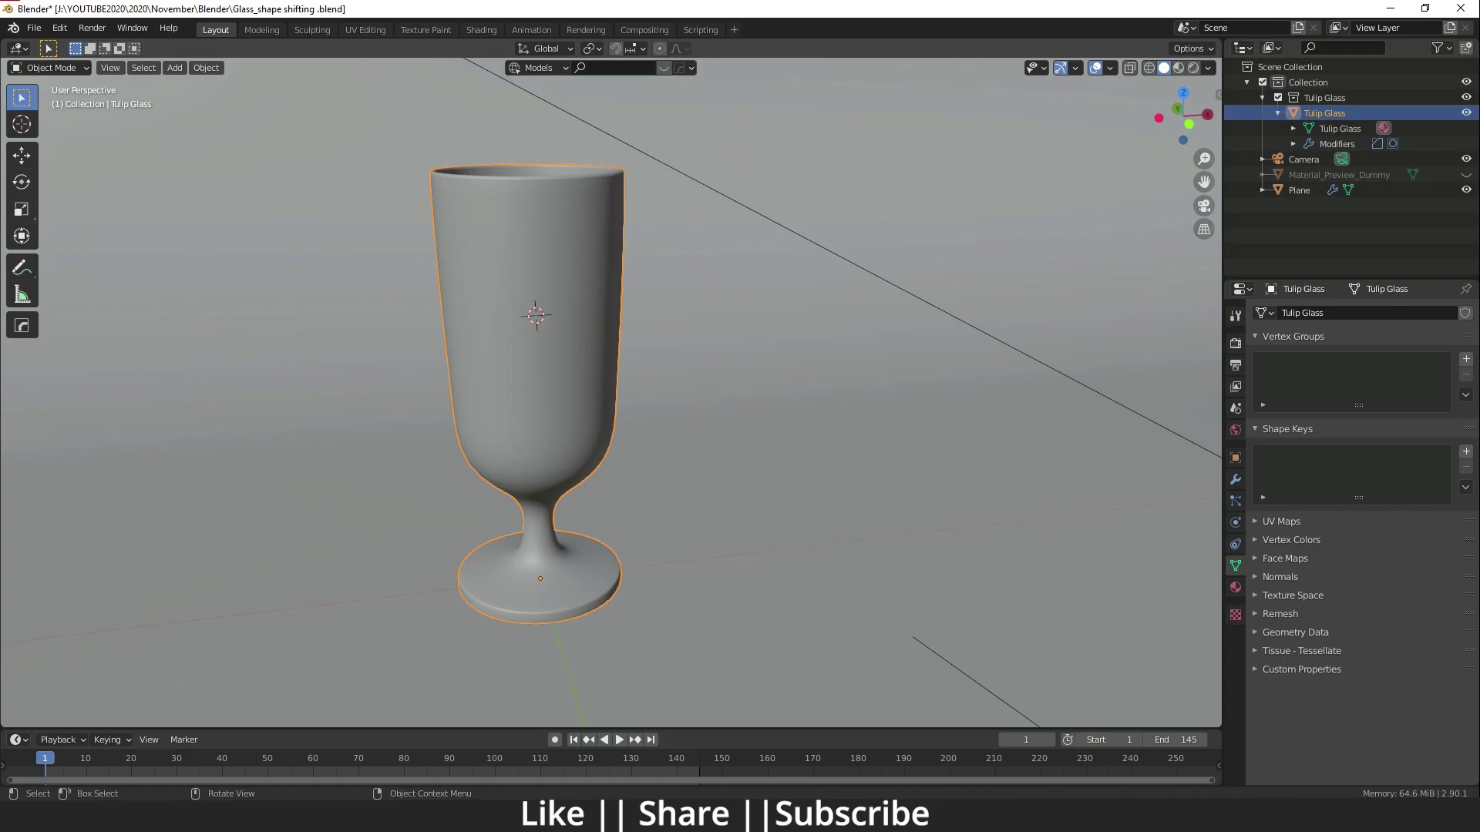
pyautogui.press('`')
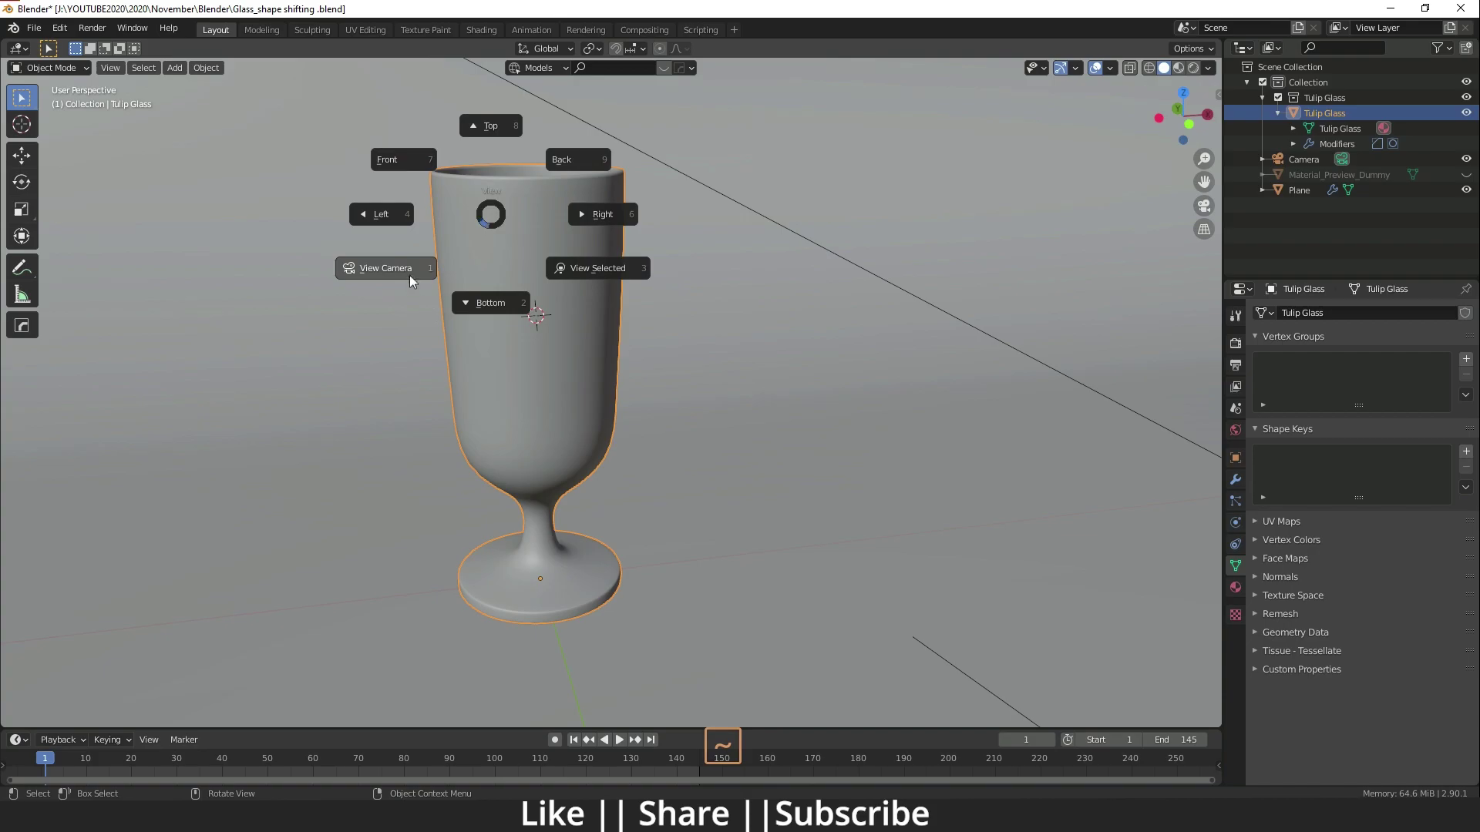
pyautogui.click(403, 158)
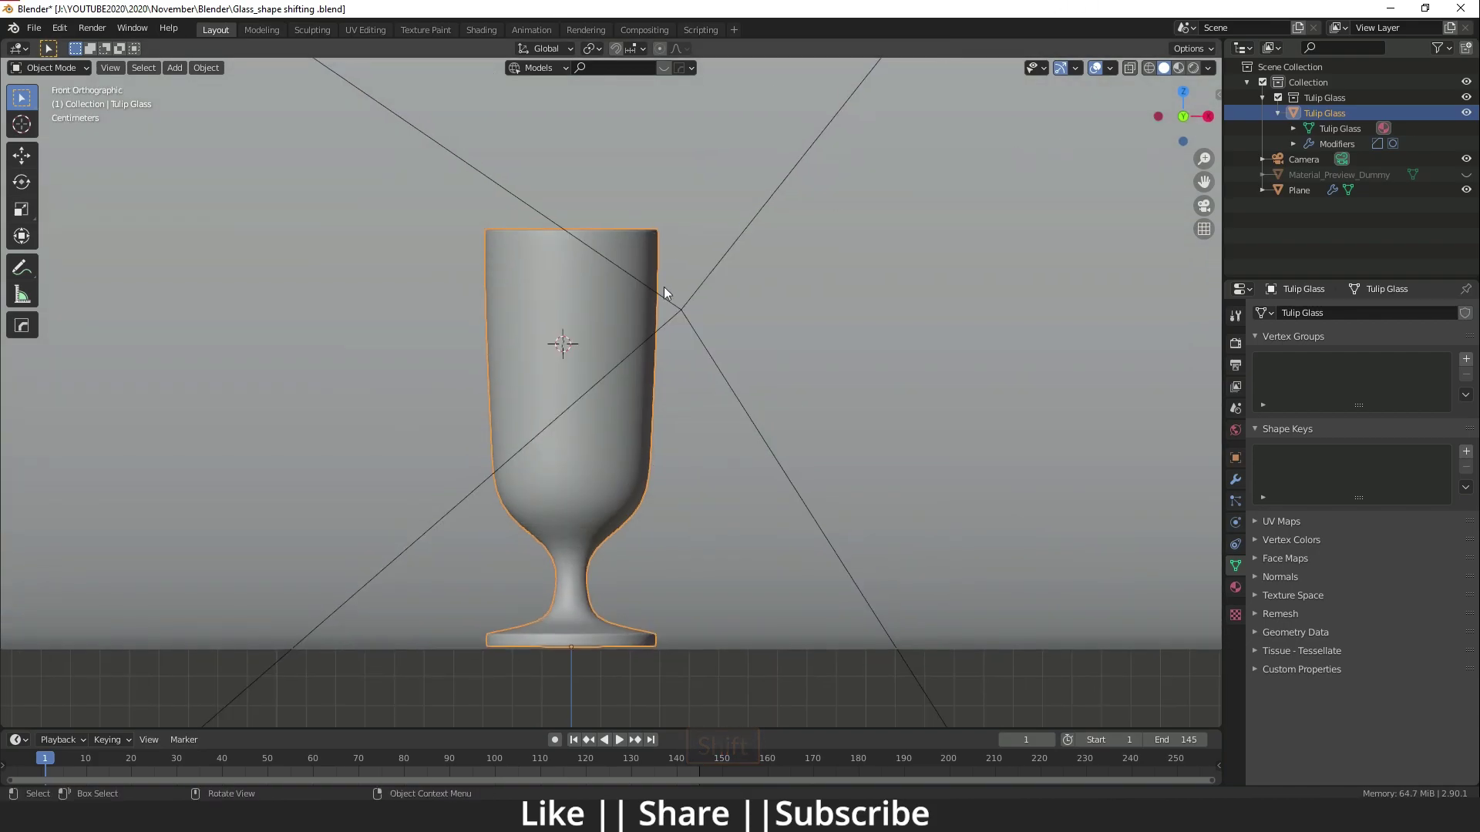
# Step: Hide the camera in front of the glass and reselect the Tulip Glass
pyautogui.click(682, 306)
pyautogui.press('h')
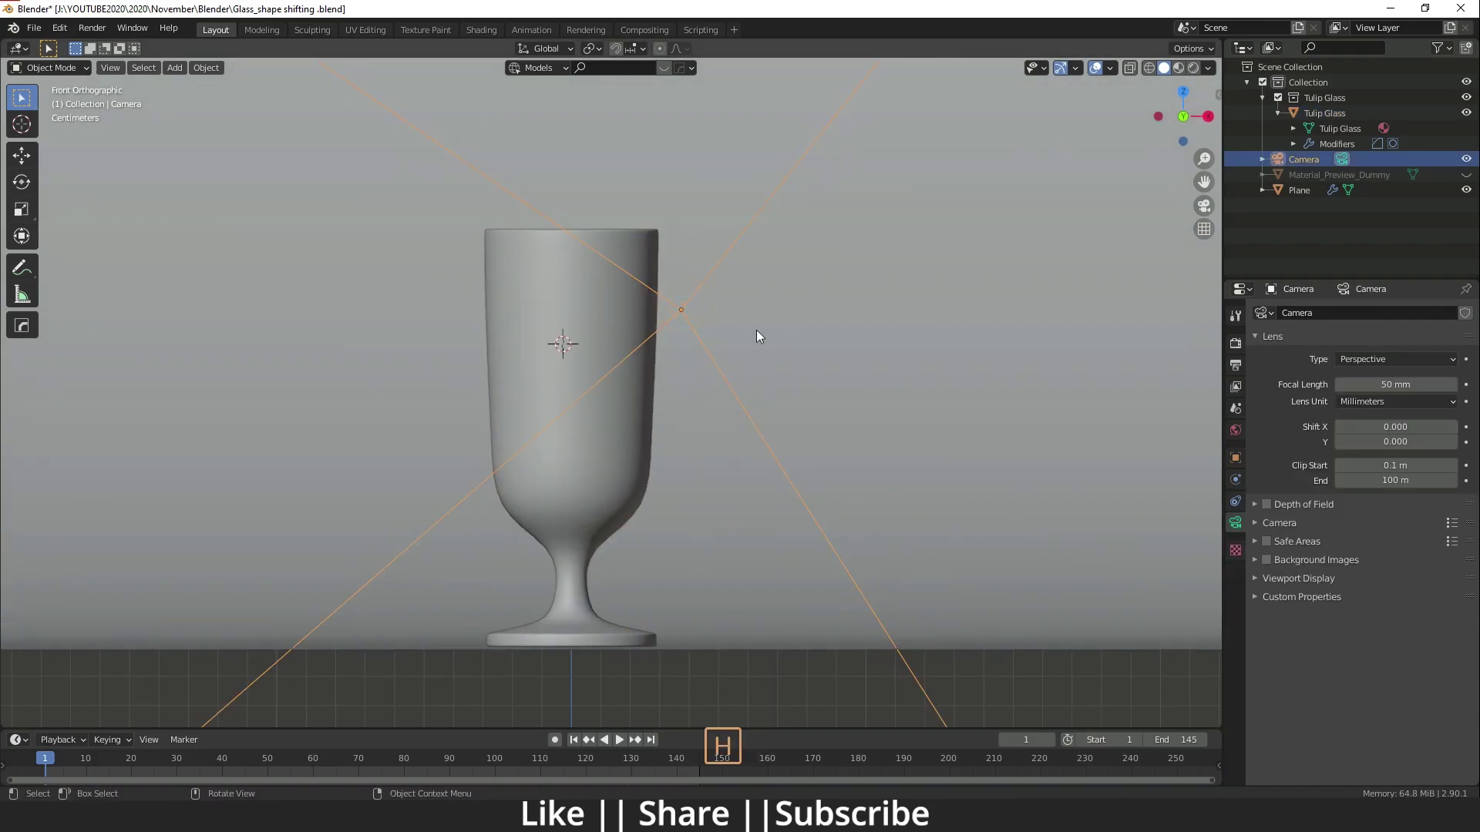
pyautogui.scroll(3, 616, 362)
pyautogui.click(621, 353)
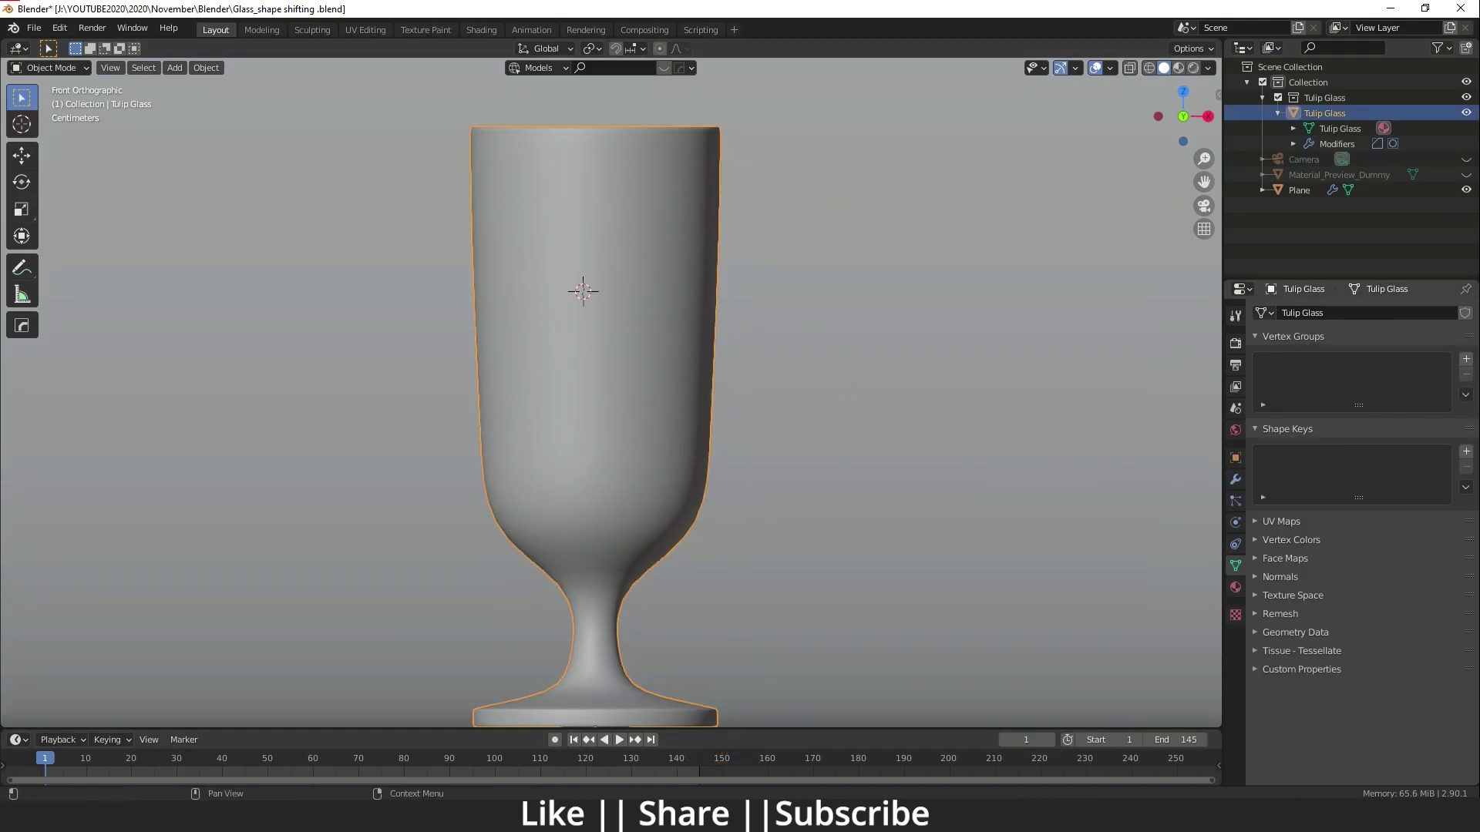
# Step: Add a basis shape key and a second shape key named Glass01 to the Tulip Glass
pyautogui.click(1465, 452)
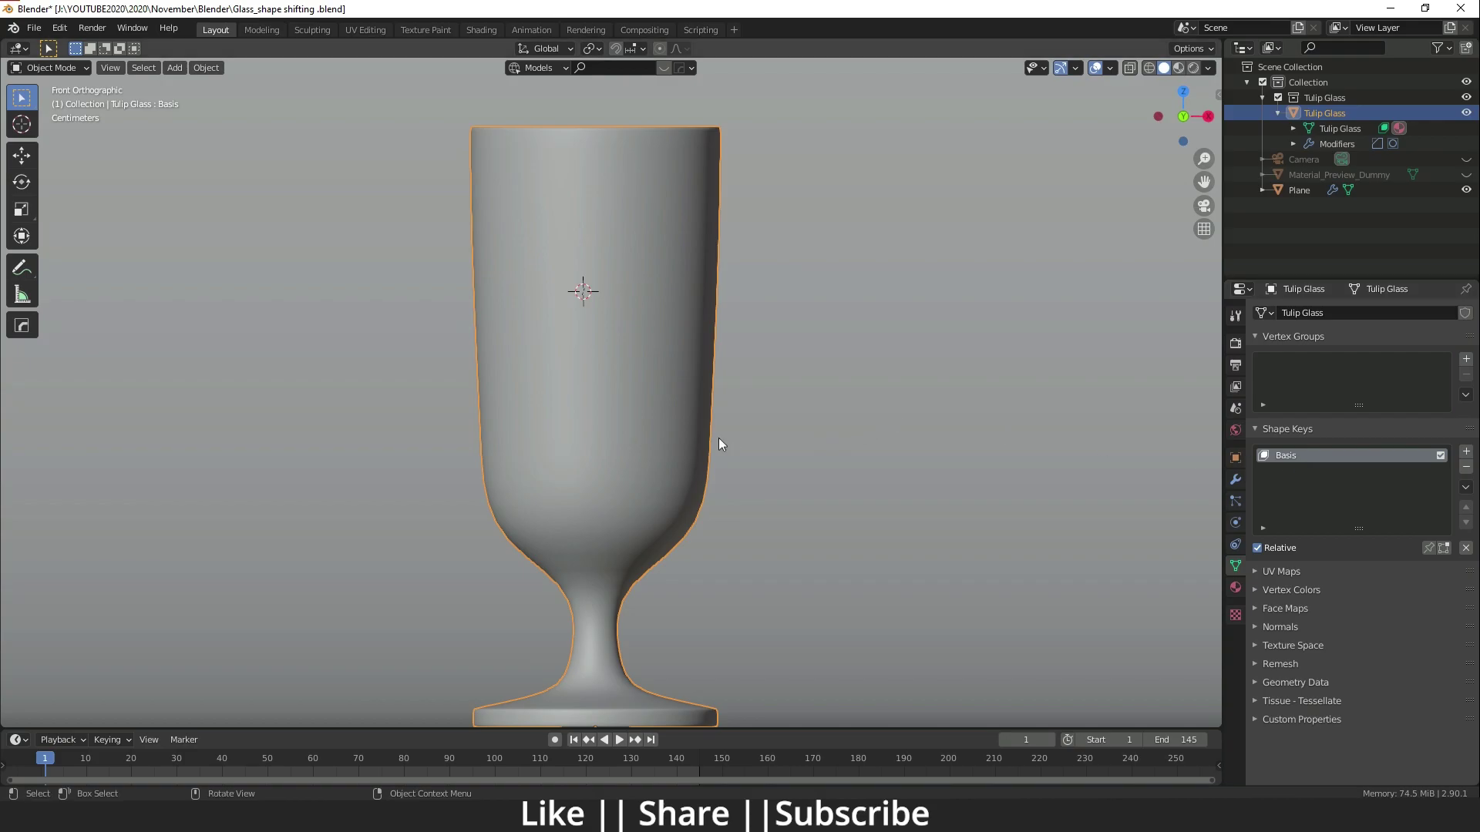
pyautogui.click(1466, 453)
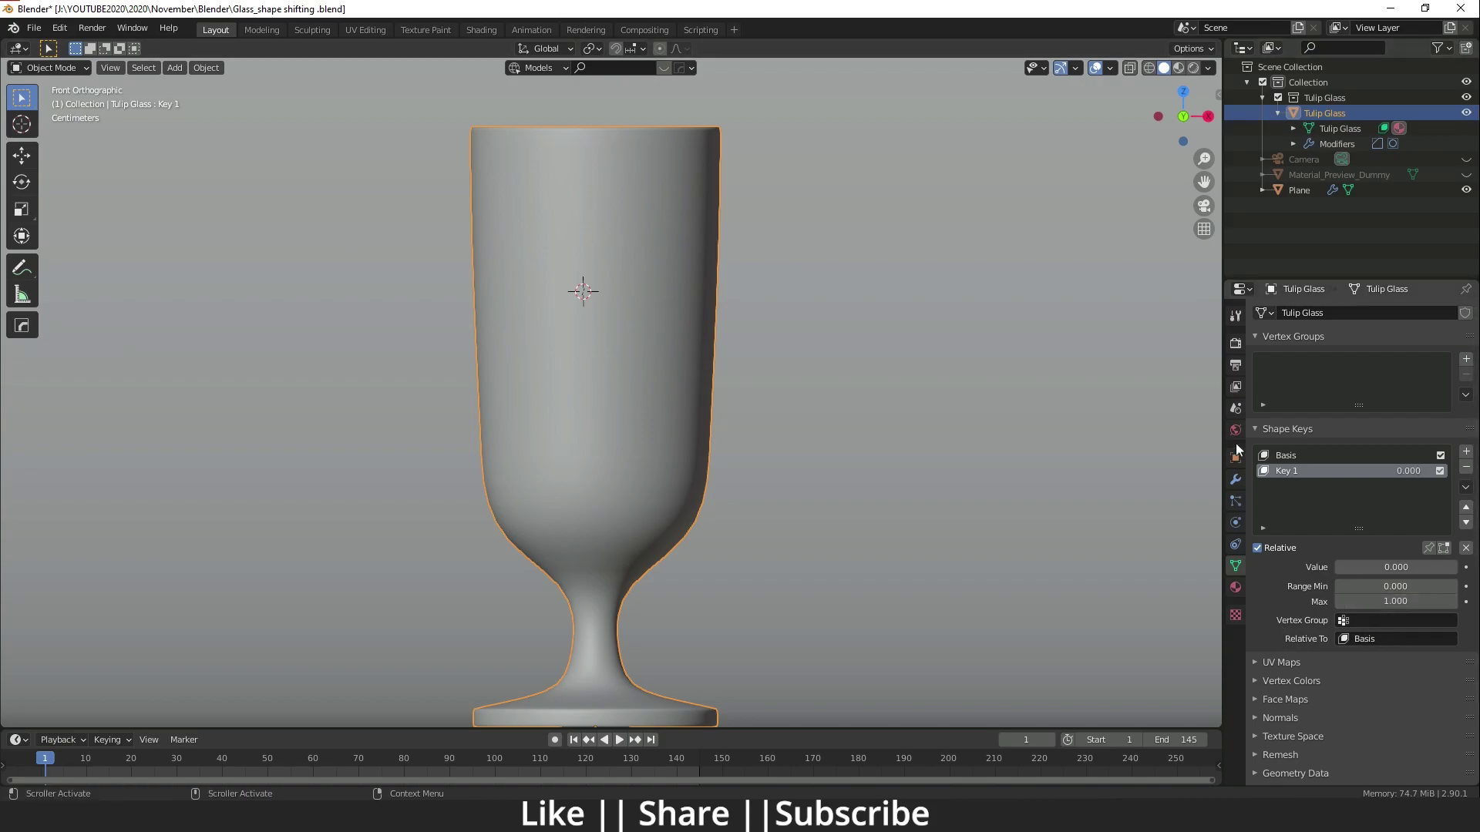
pyautogui.doubleClick(1292, 471)
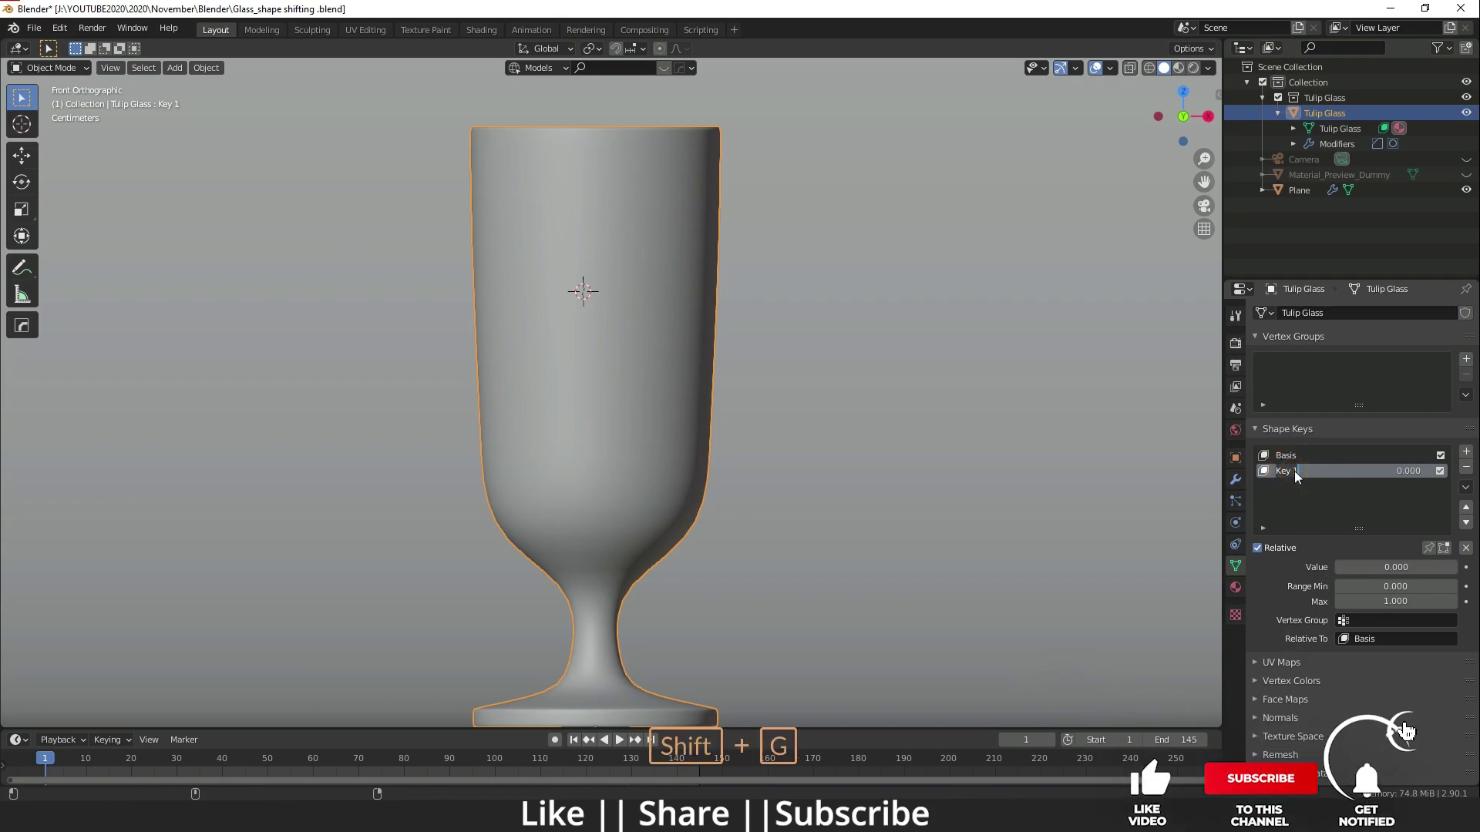
pyautogui.write('Glass01')
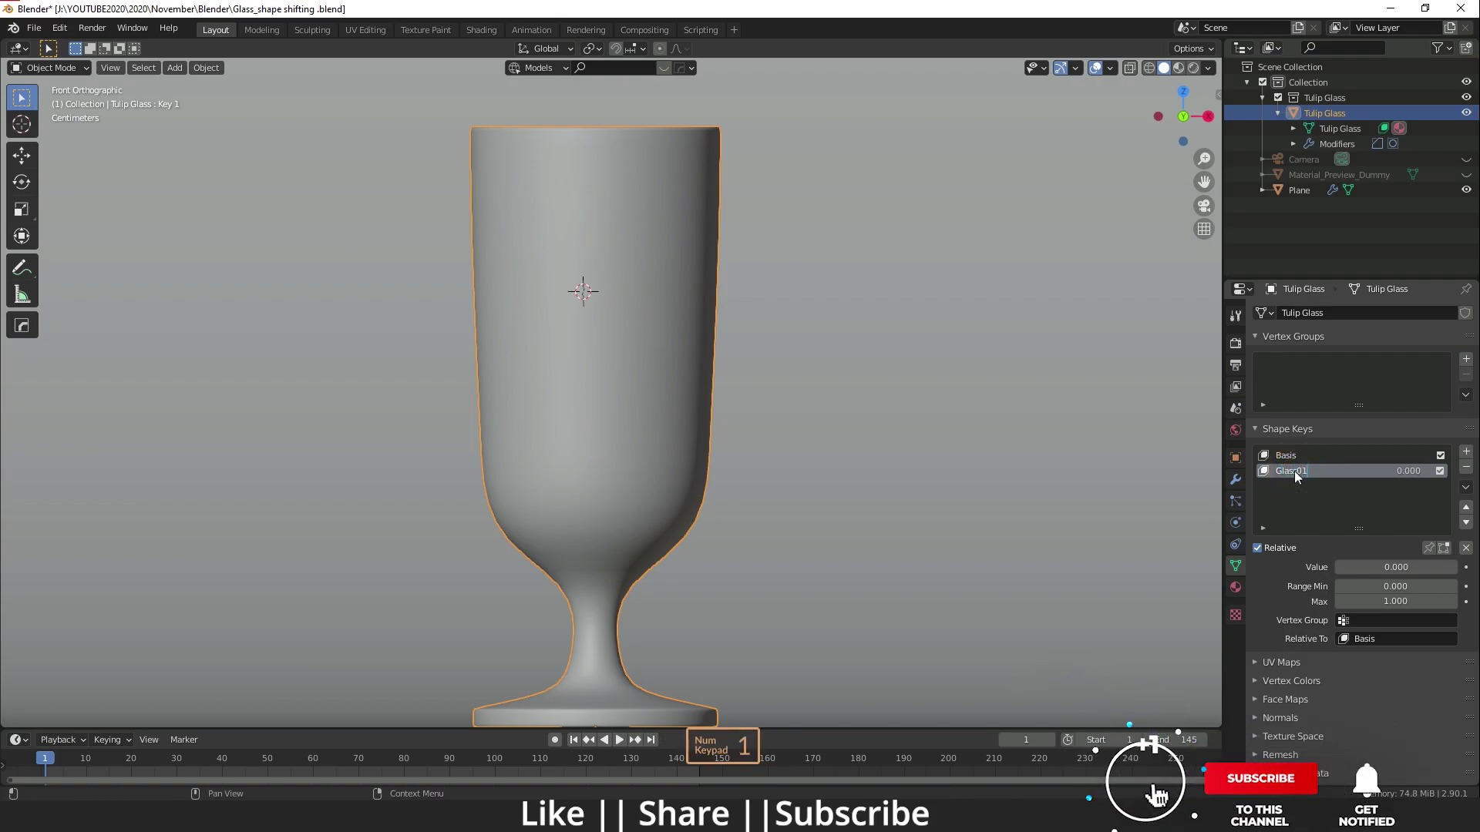
pyautogui.press('Return')
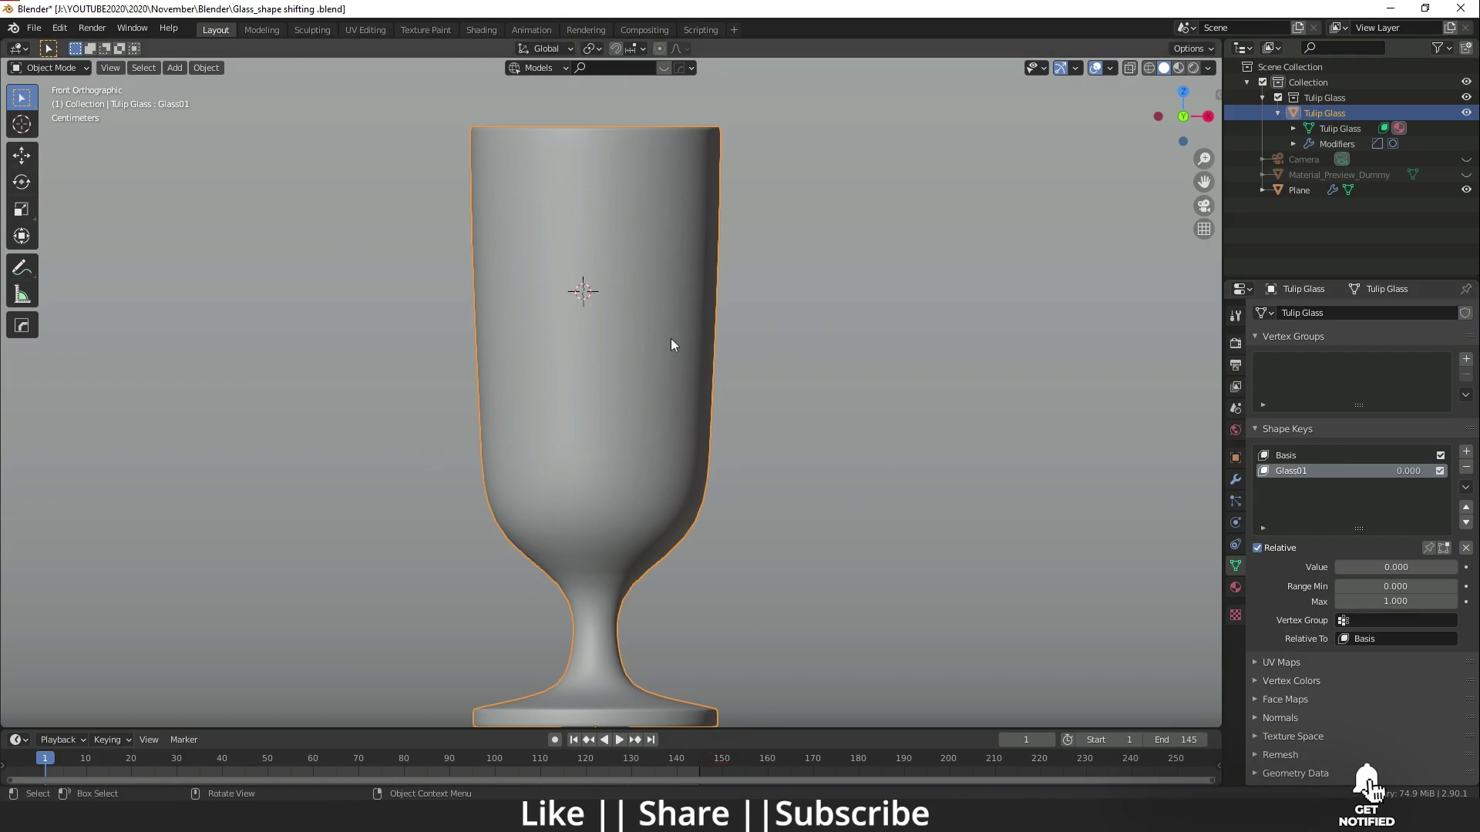
# Step: Enter Edit Mode on the Glass01 shape key, enable X-ray display and make the X-ray surface more opaque
pyautogui.press('Tab')
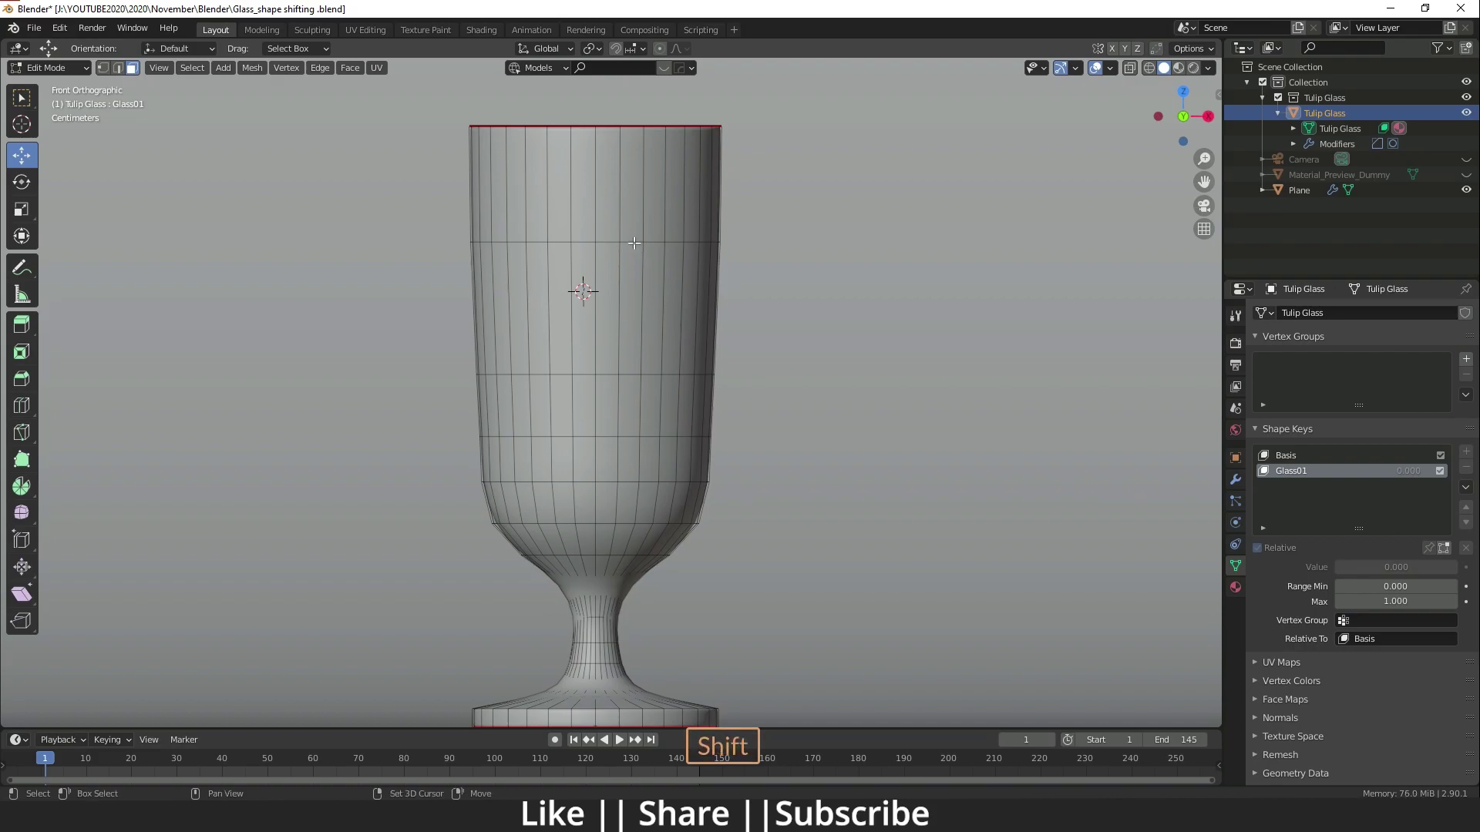
pyautogui.keyDown('shift'); pyautogui.moveTo(633, 243); pyautogui.dragTo(627, 258, button='middle'); pyautogui.keyUp('shift')
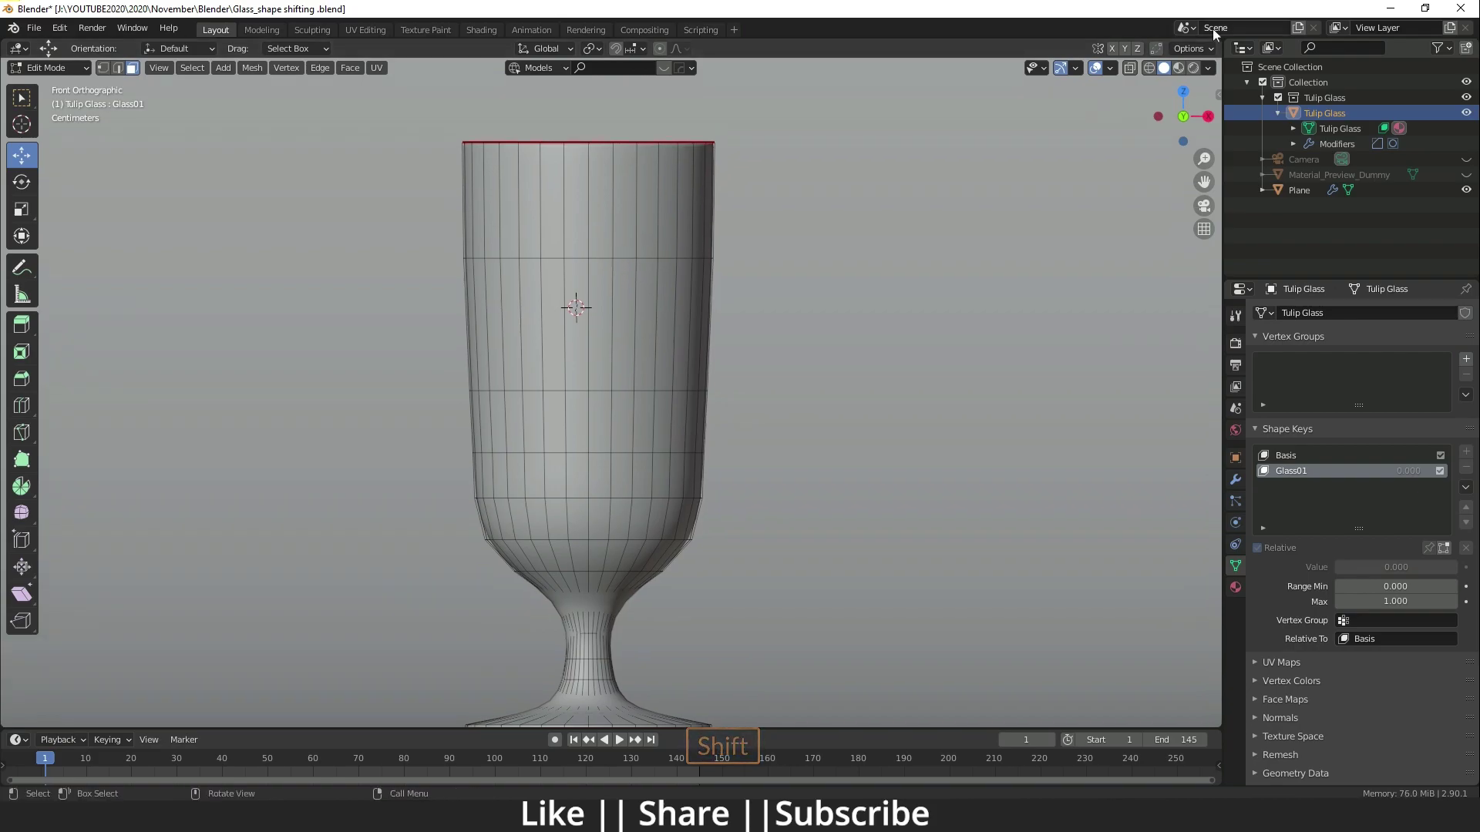
pyautogui.click(1130, 68)
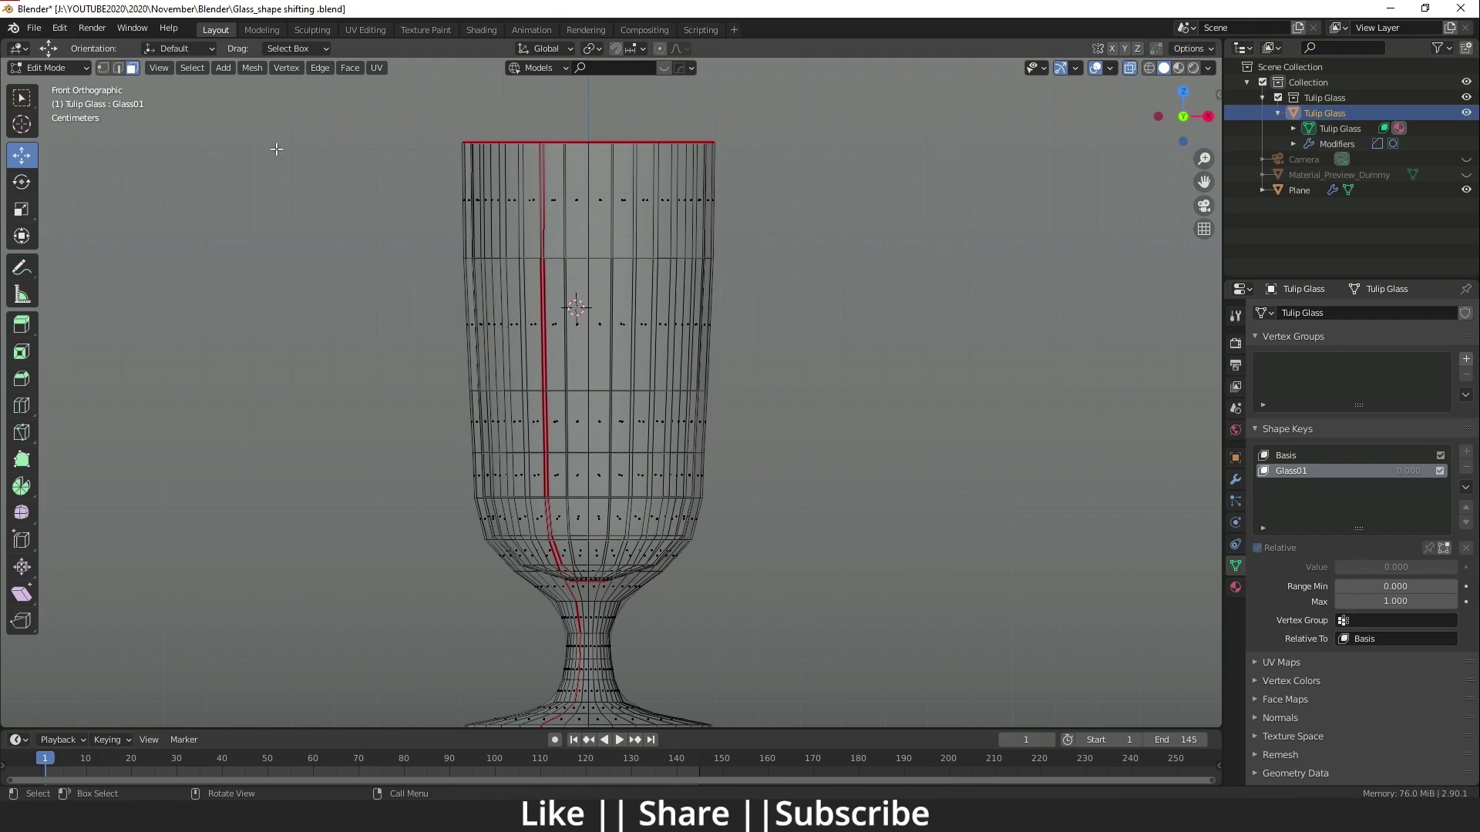
pyautogui.click(1207, 68)
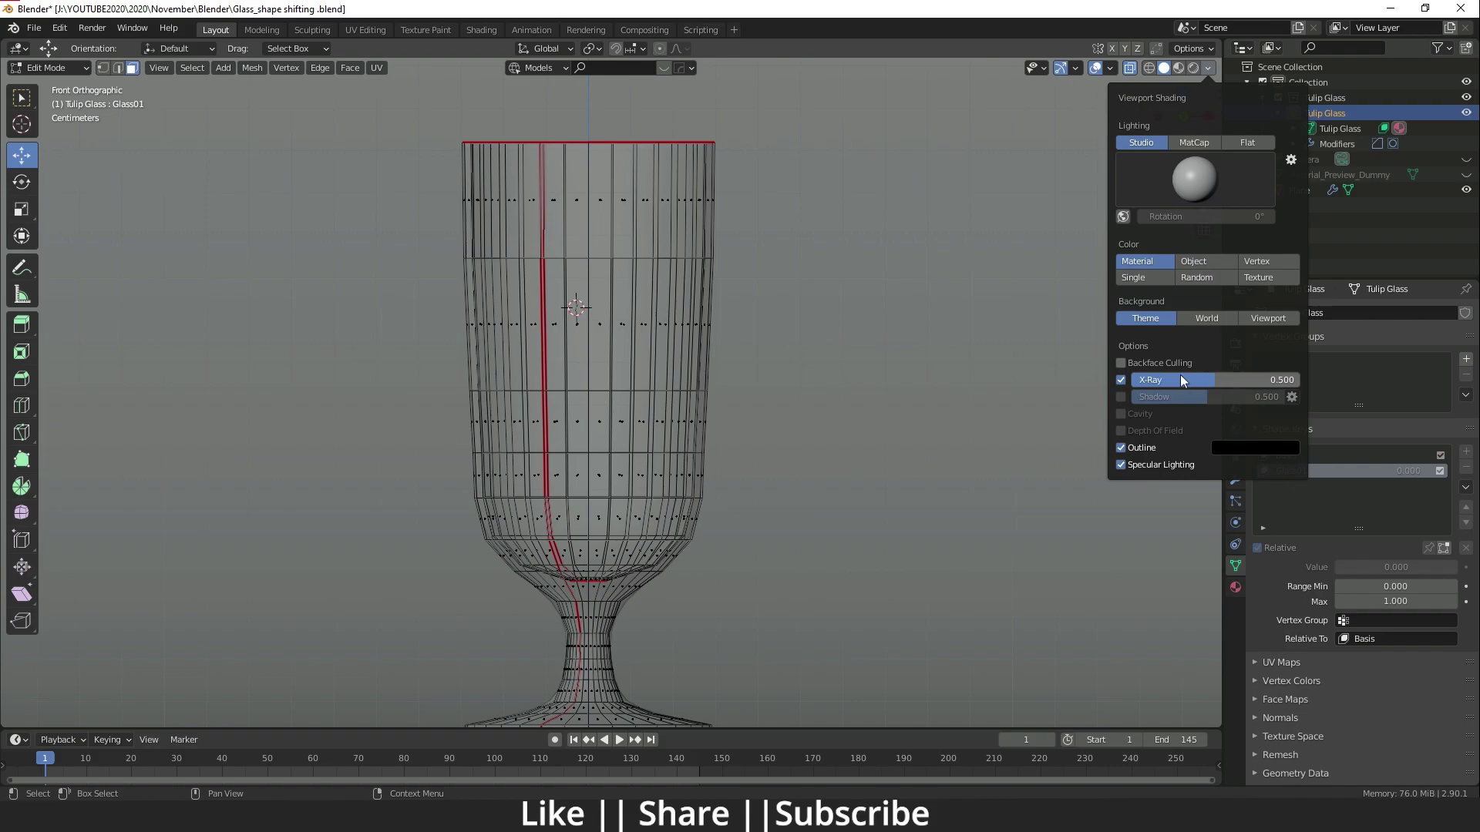
pyautogui.click(1122, 380)
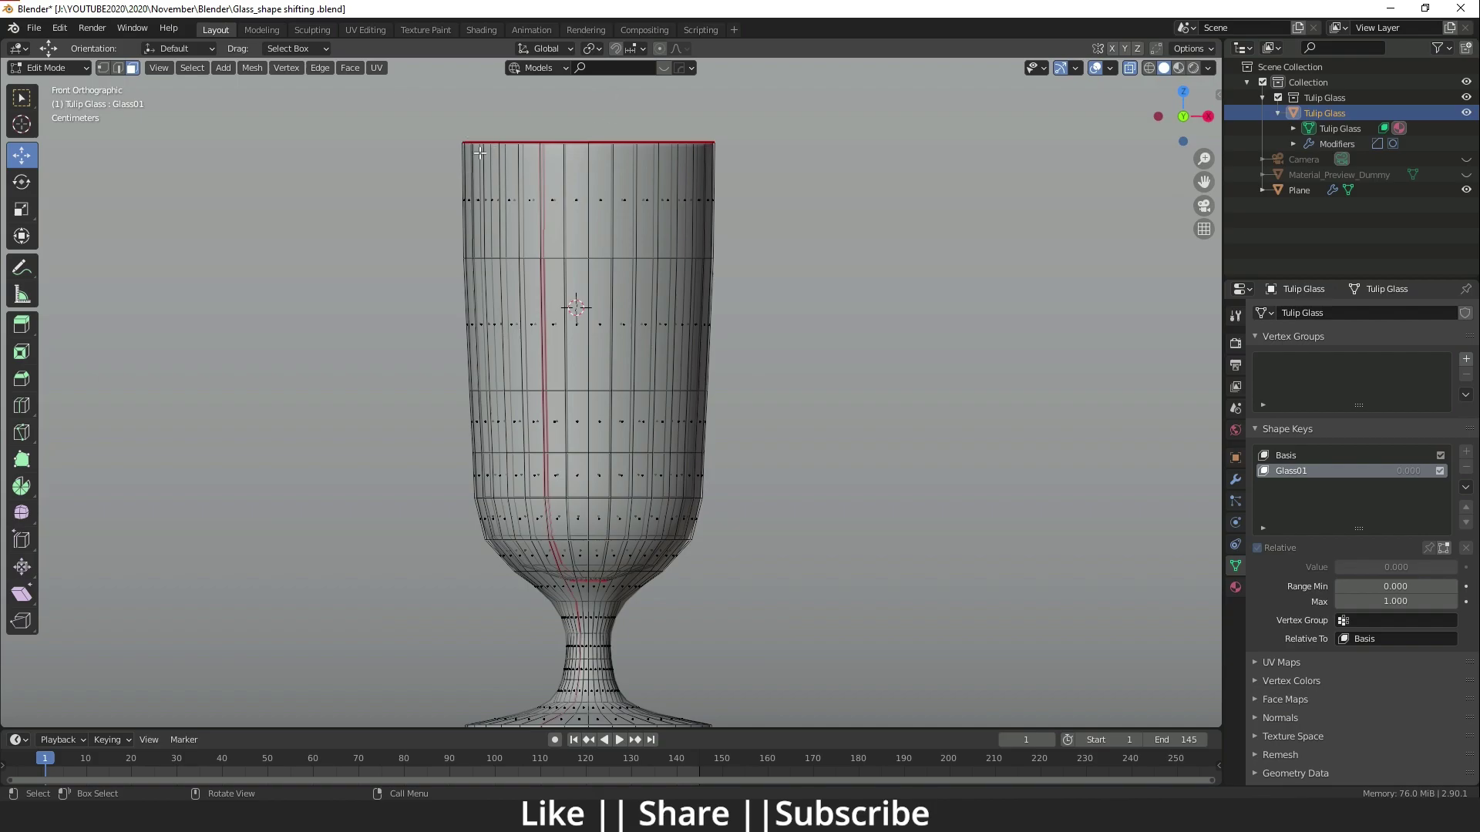
# Step: Select the glass's top rim vertices in vertex mode and scale them outward into a flared opening
pyautogui.moveTo(356, 107); pyautogui.dragTo(848, 245)
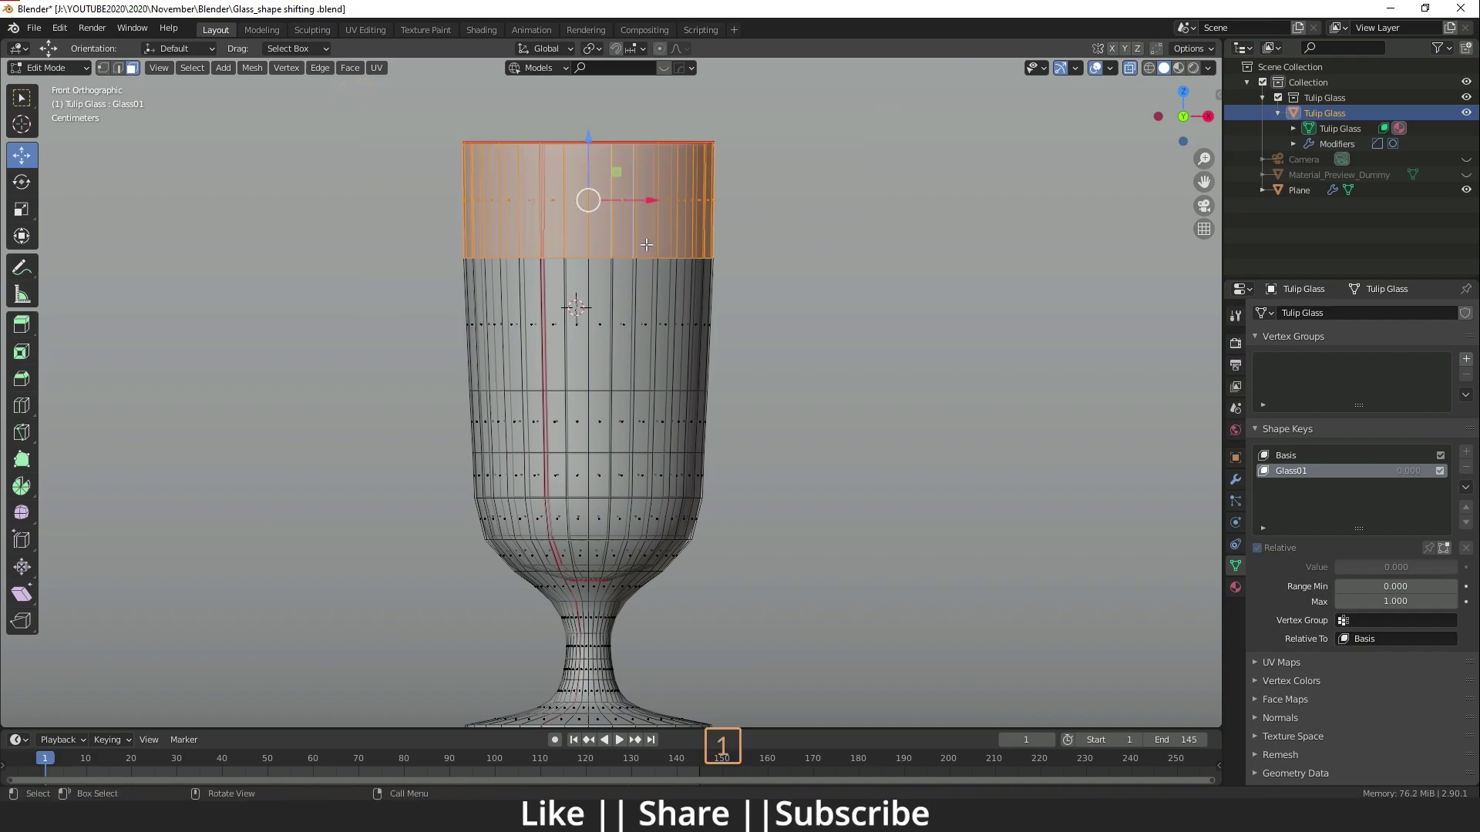
pyautogui.press('1')
pyautogui.moveTo(413, 104); pyautogui.dragTo(881, 218)
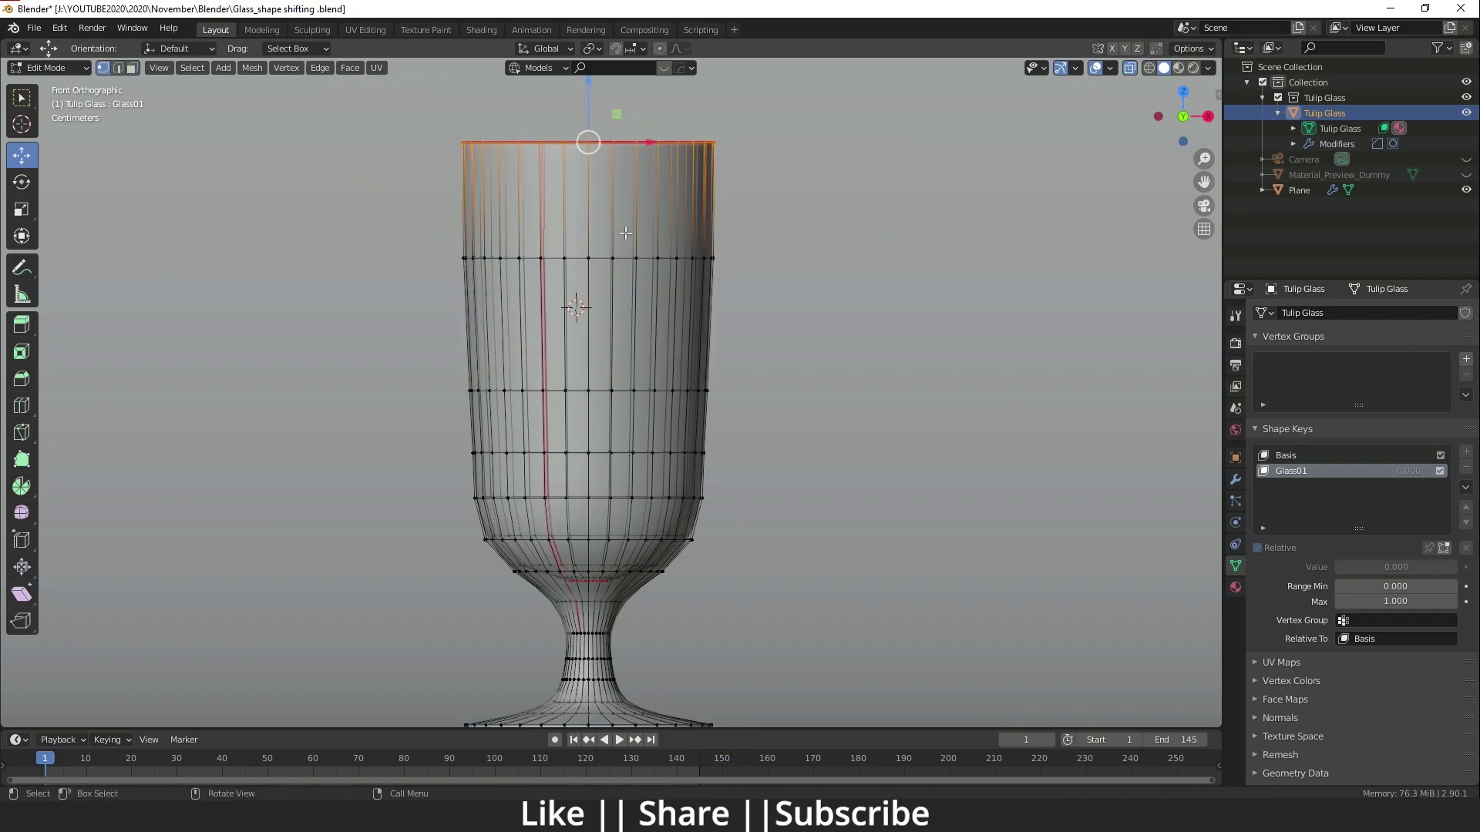
pyautogui.press('s')
pyautogui.click(650, 231)
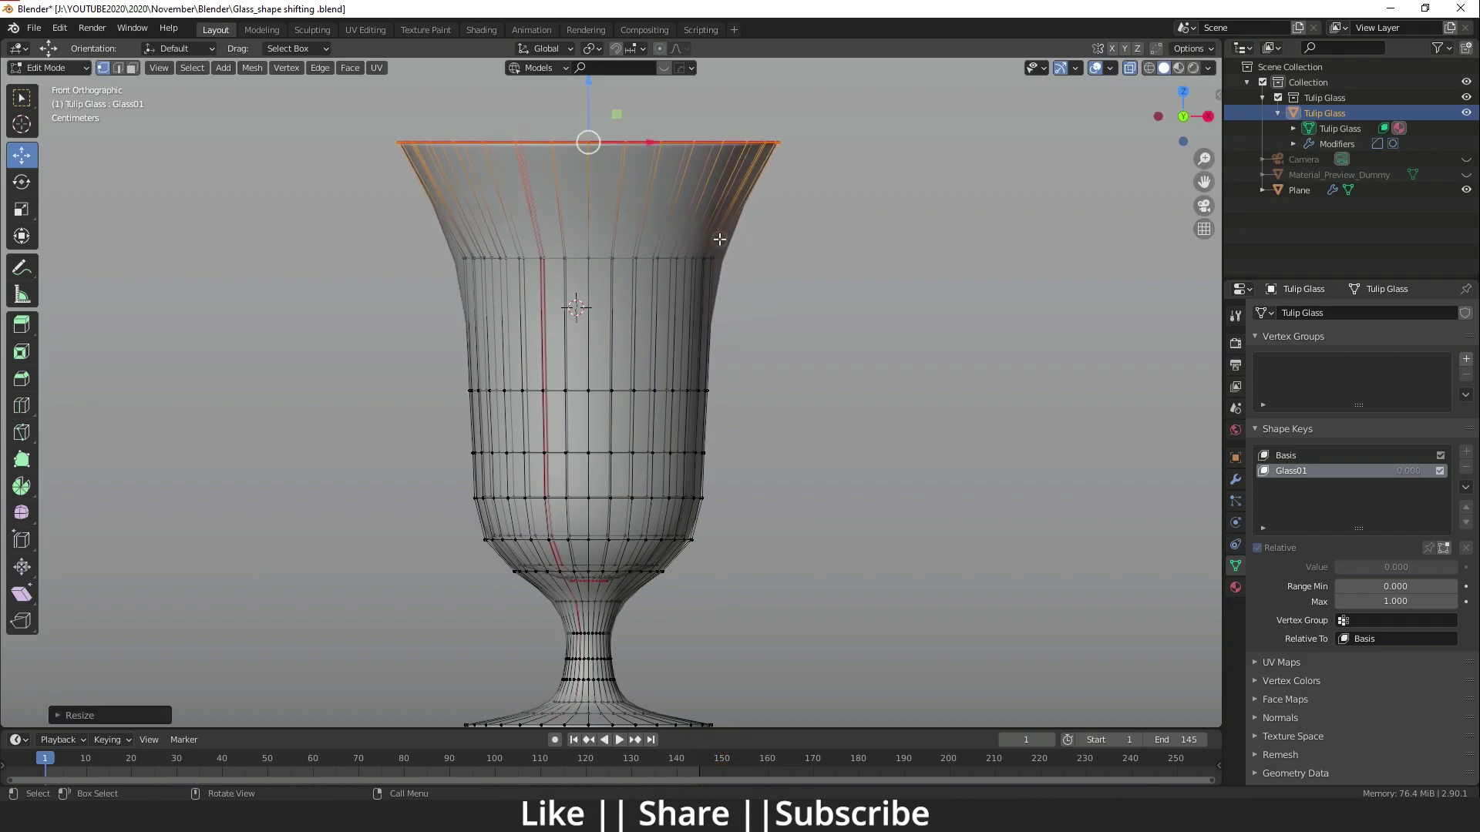
# Step: Scale the first edge loop below the rim to about 1.2 and widen the next loop down slightly to smooth the flare
pyautogui.keyDown('alt'); pyautogui.click(585, 257); pyautogui.keyUp('alt')
pyautogui.press('s')
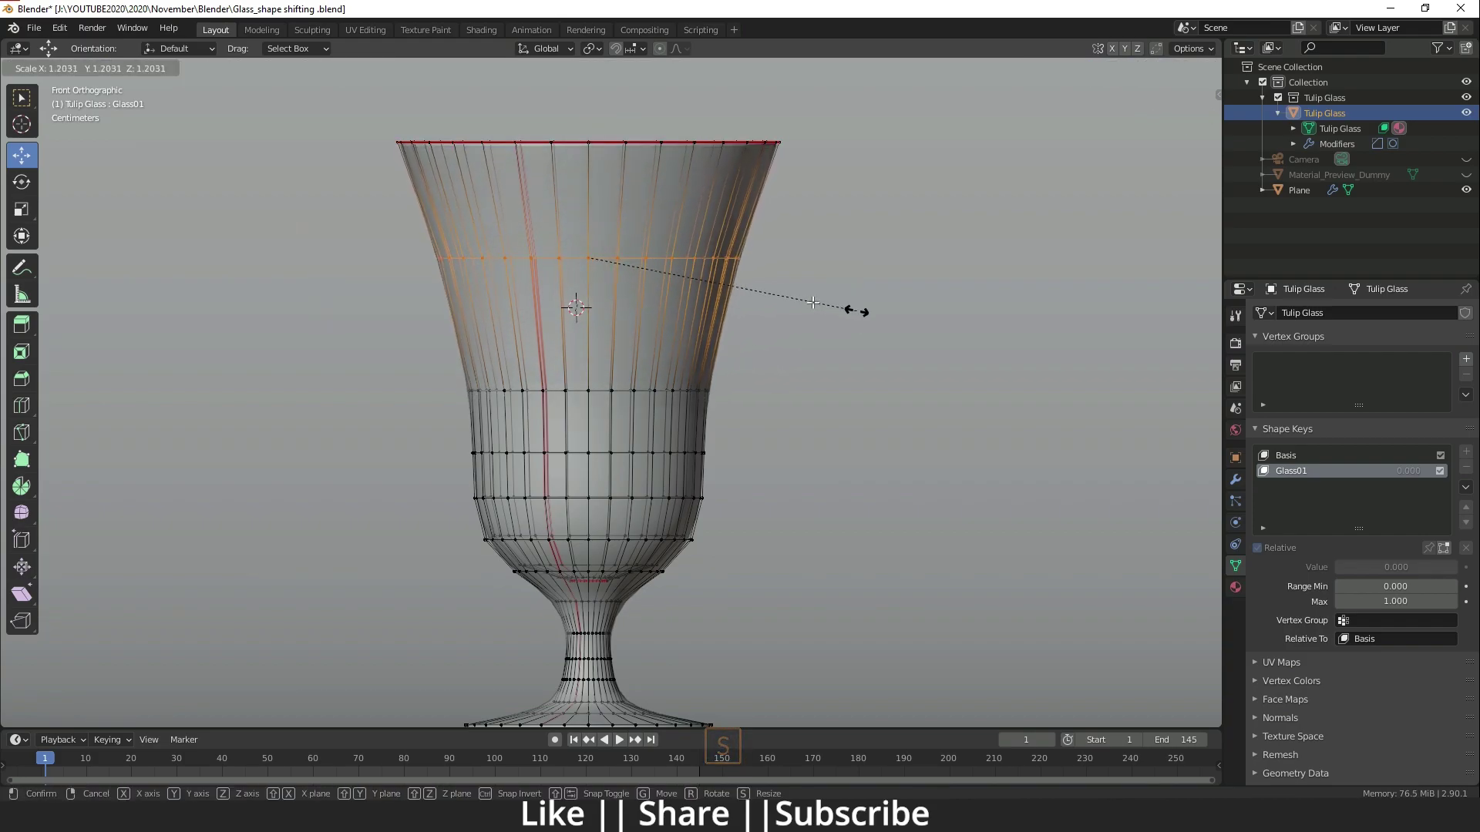
pyautogui.click(857, 310)
pyautogui.keyDown('alt'); pyautogui.click(393, 353); pyautogui.keyUp('alt')
pyautogui.press('s')
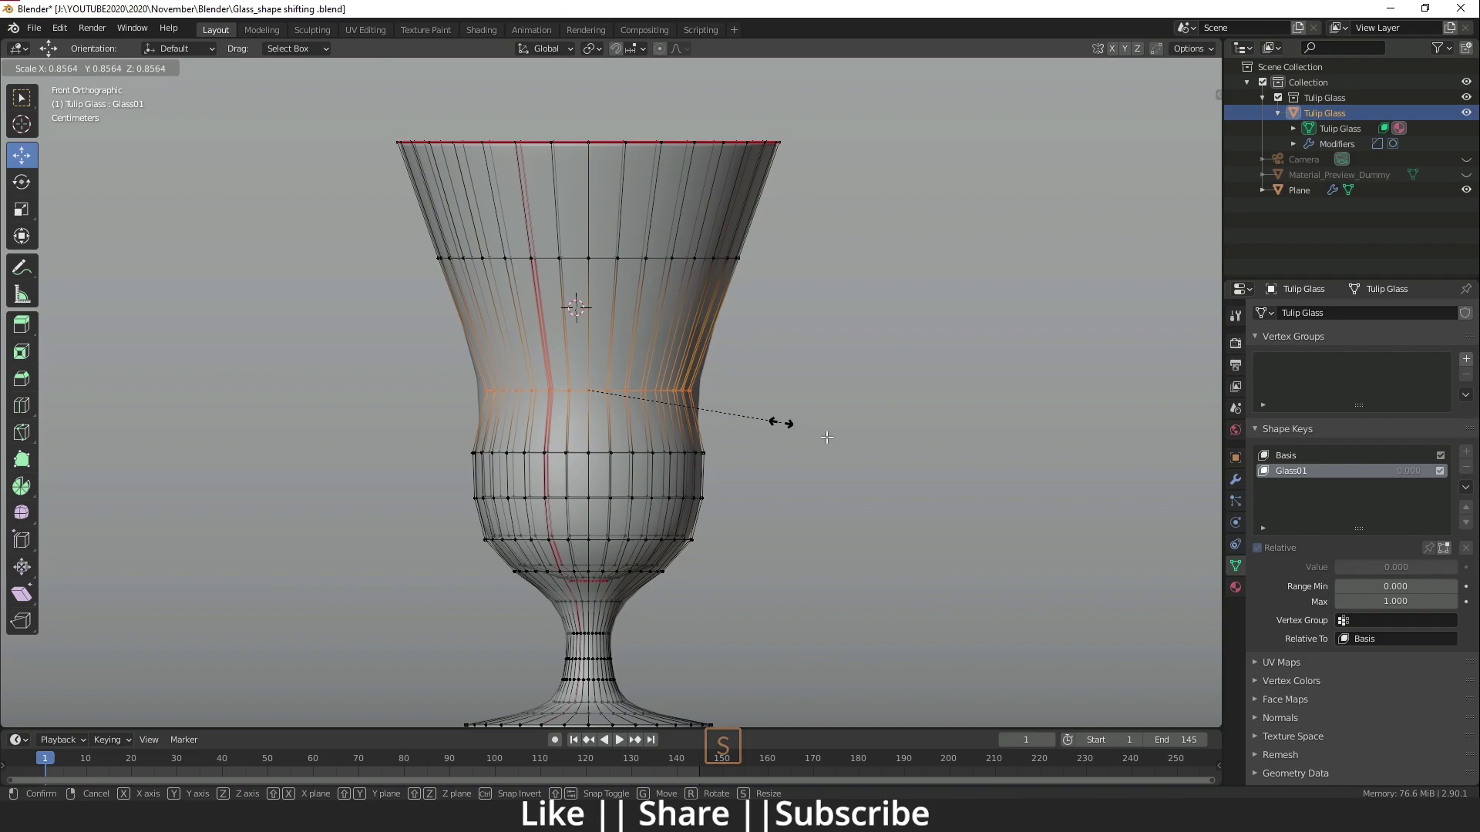
pyautogui.click(823, 434)
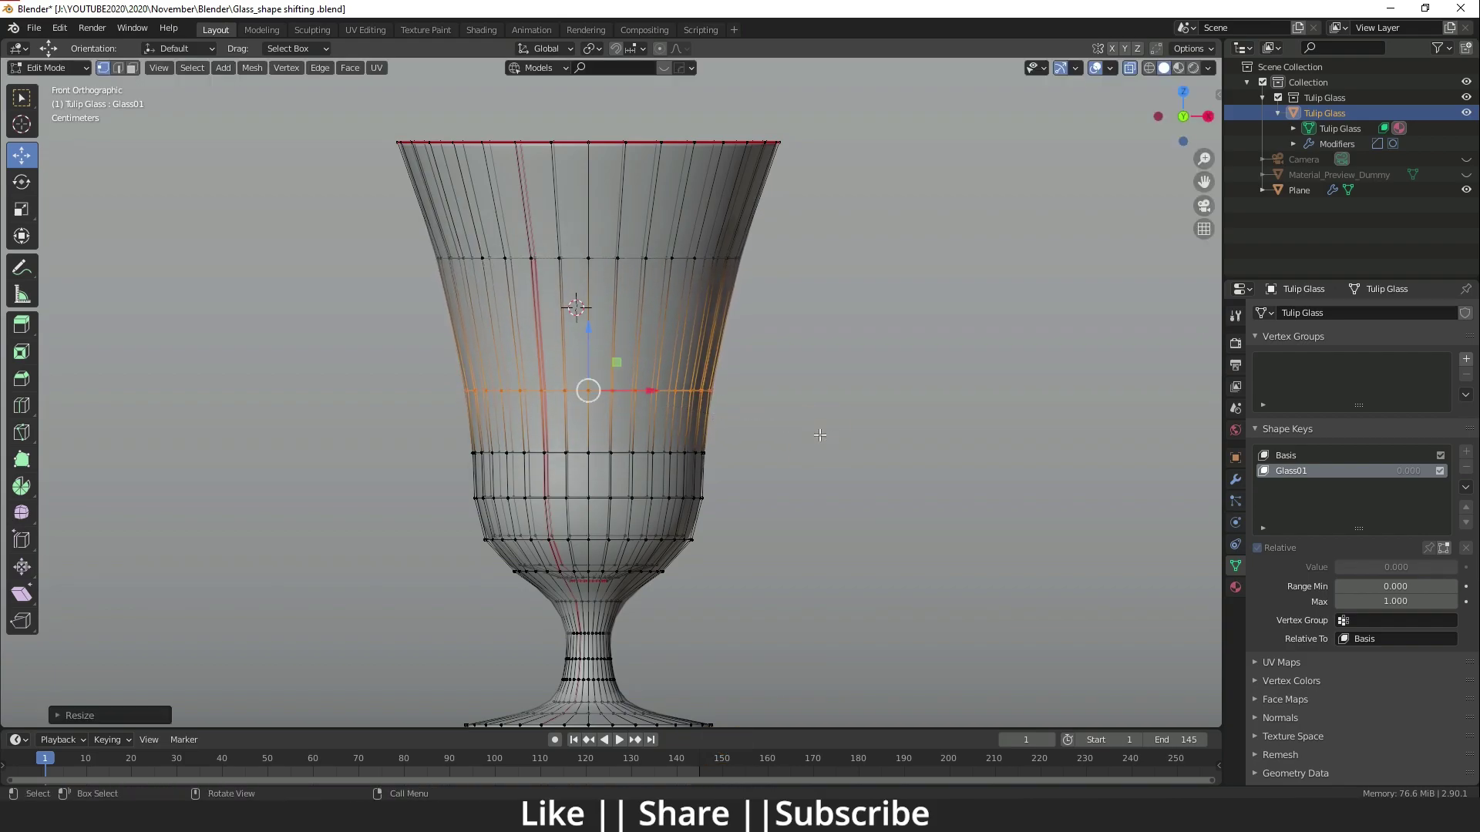
# Step: Select the edge loop around the lower bowl, scale it outward with proportional editing into a rounded belly, and return to Object Mode
pyautogui.moveTo(449, 483); pyautogui.dragTo(755, 512)
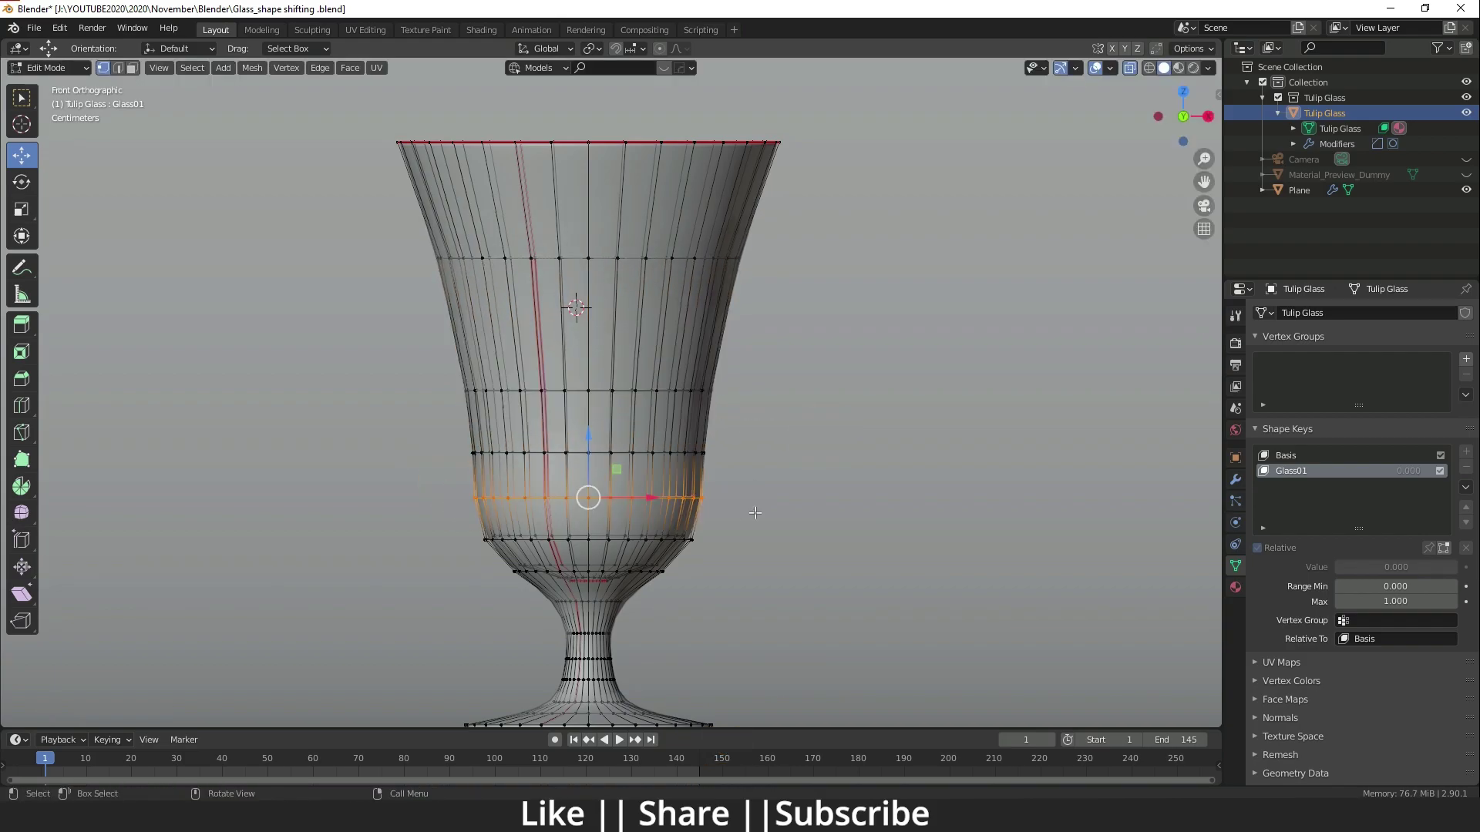
pyautogui.click(659, 48)
pyautogui.press('s')
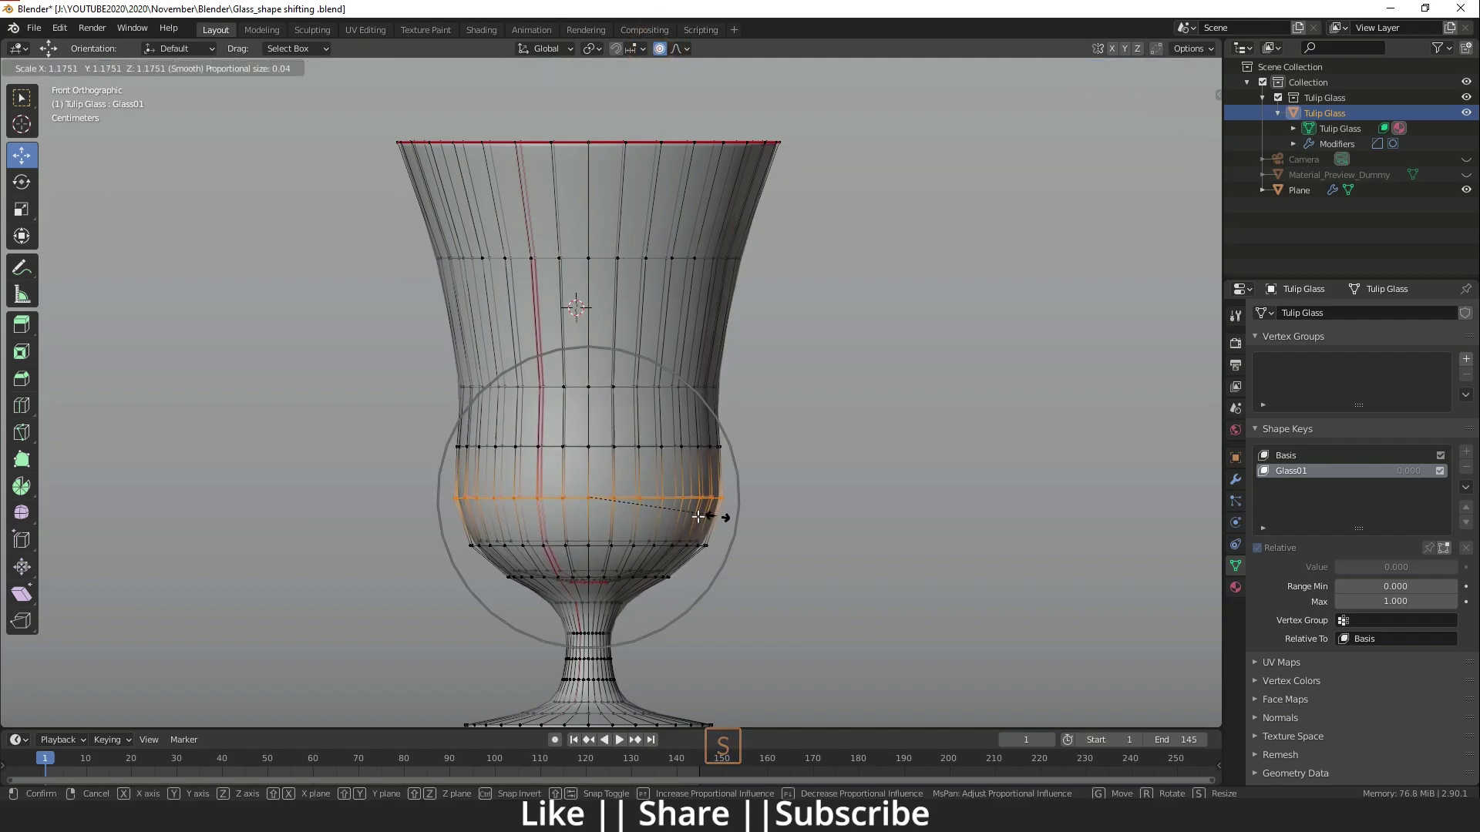
pyautogui.click(751, 538)
pyautogui.click(796, 399)
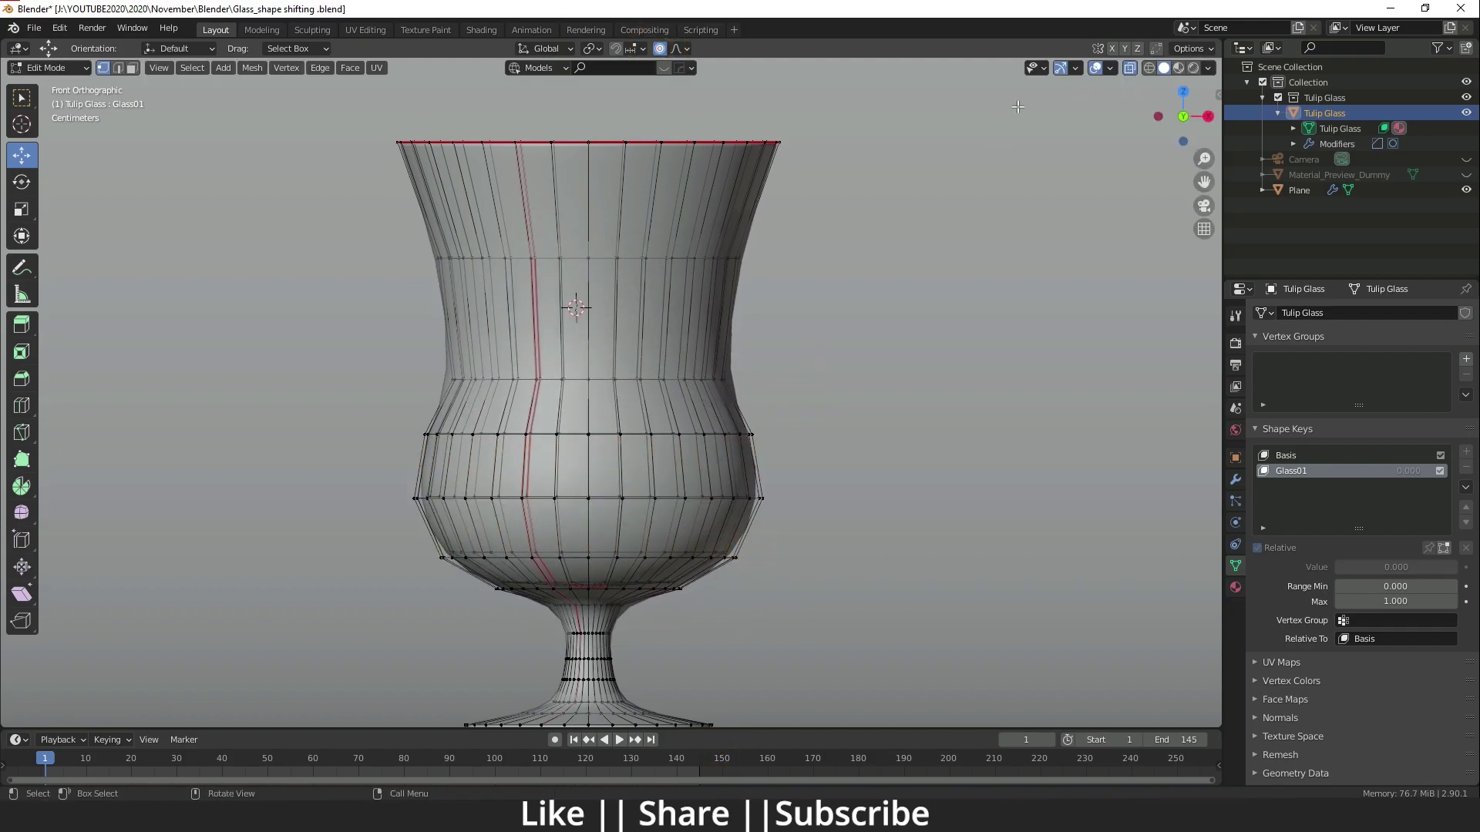
pyautogui.press('Tab')
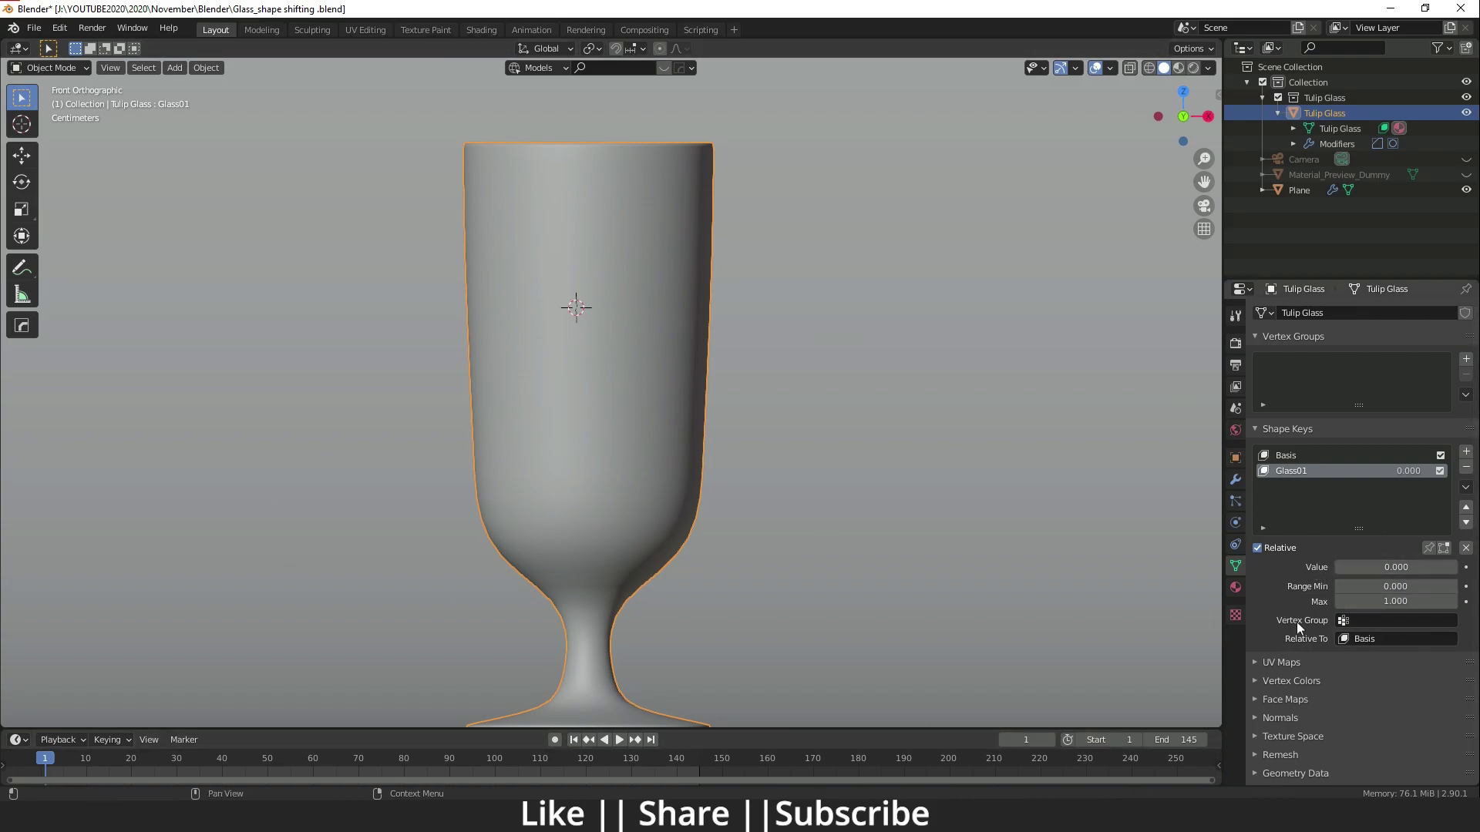
# Step: Preview the Glass01 deformation by sweeping the shape key's value up to 1.000
pyautogui.moveTo(1342, 567); pyautogui.dragTo(1341, 568)
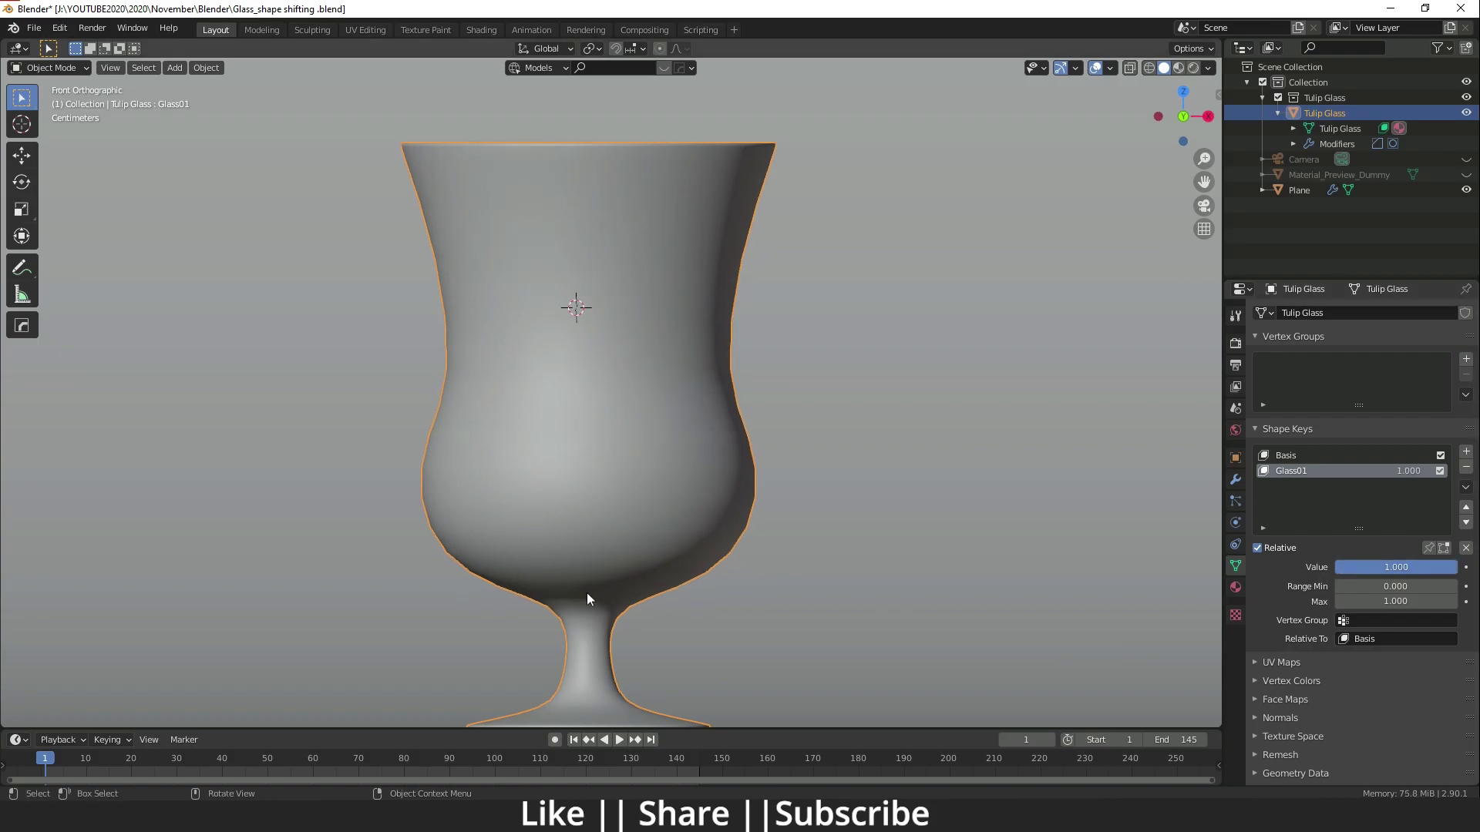
pyautogui.moveTo(1443, 571); pyautogui.dragTo(1443, 571)
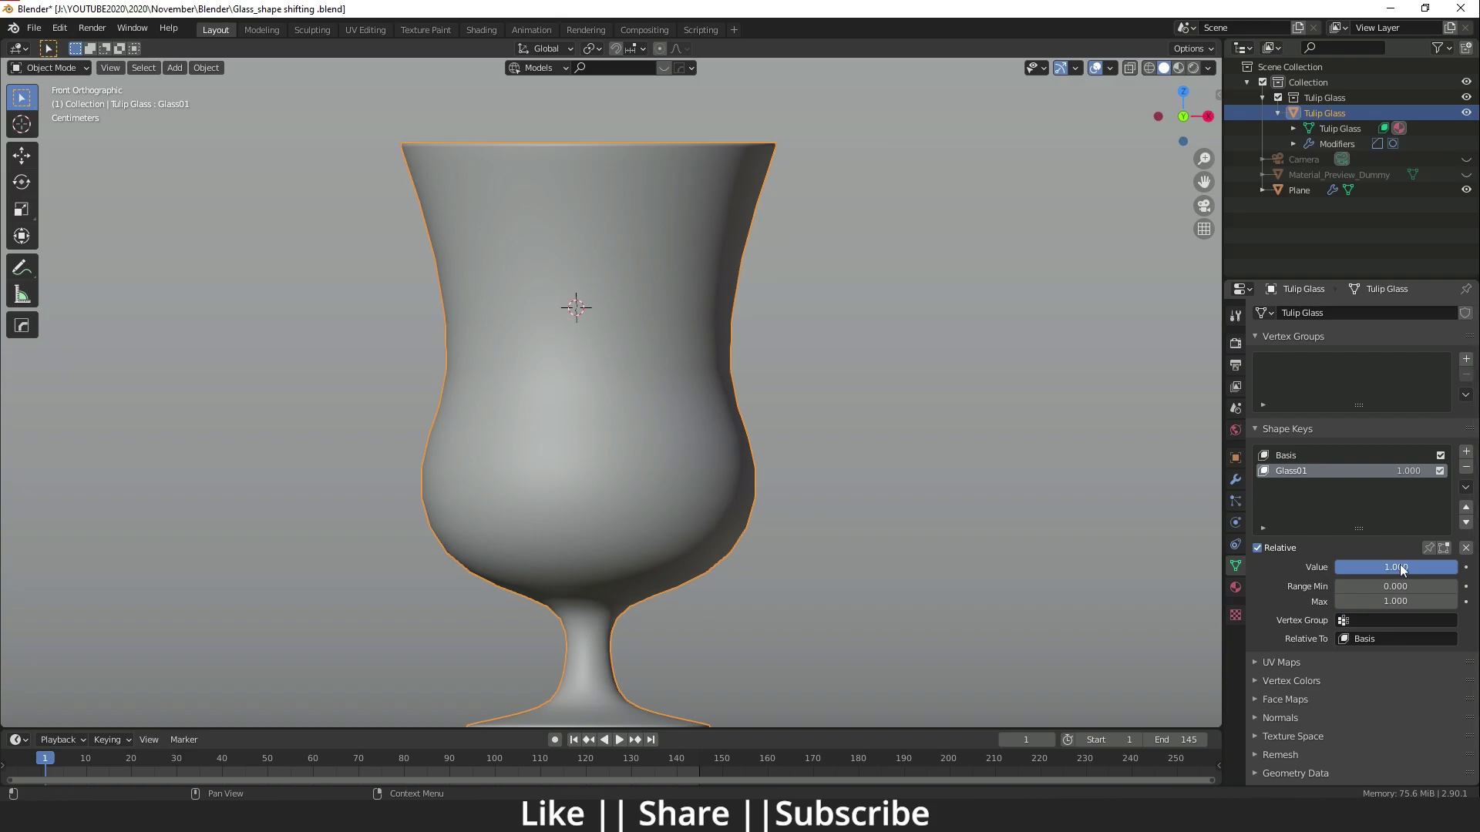
pyautogui.moveTo(1399, 566); pyautogui.dragTo(1440, 568)
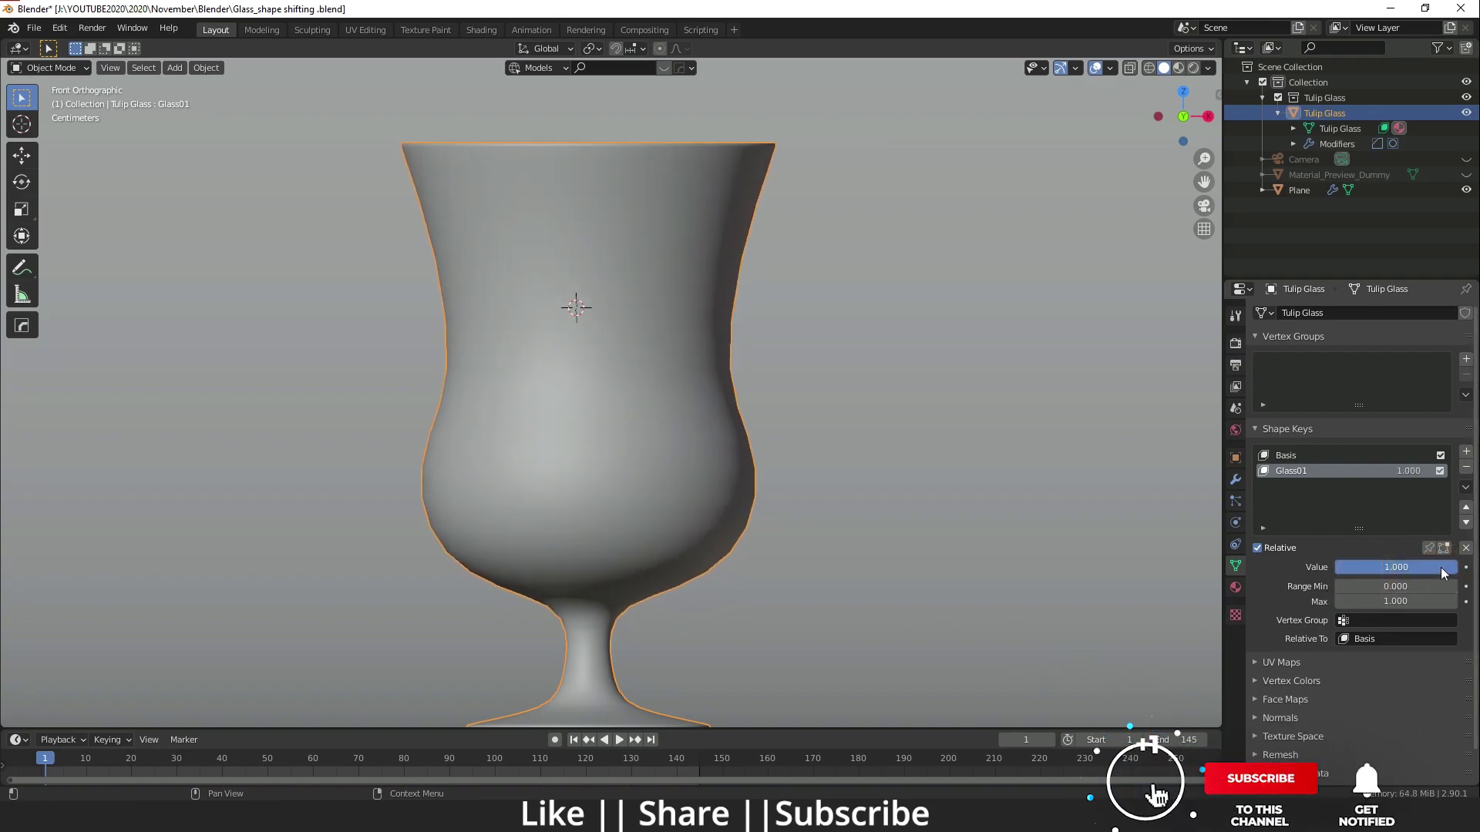
# Step: Raise the Glass01 range maximum to 2, try the shape key at 2.000, and undo that value change
pyautogui.click(1397, 601)
pyautogui.write('2')
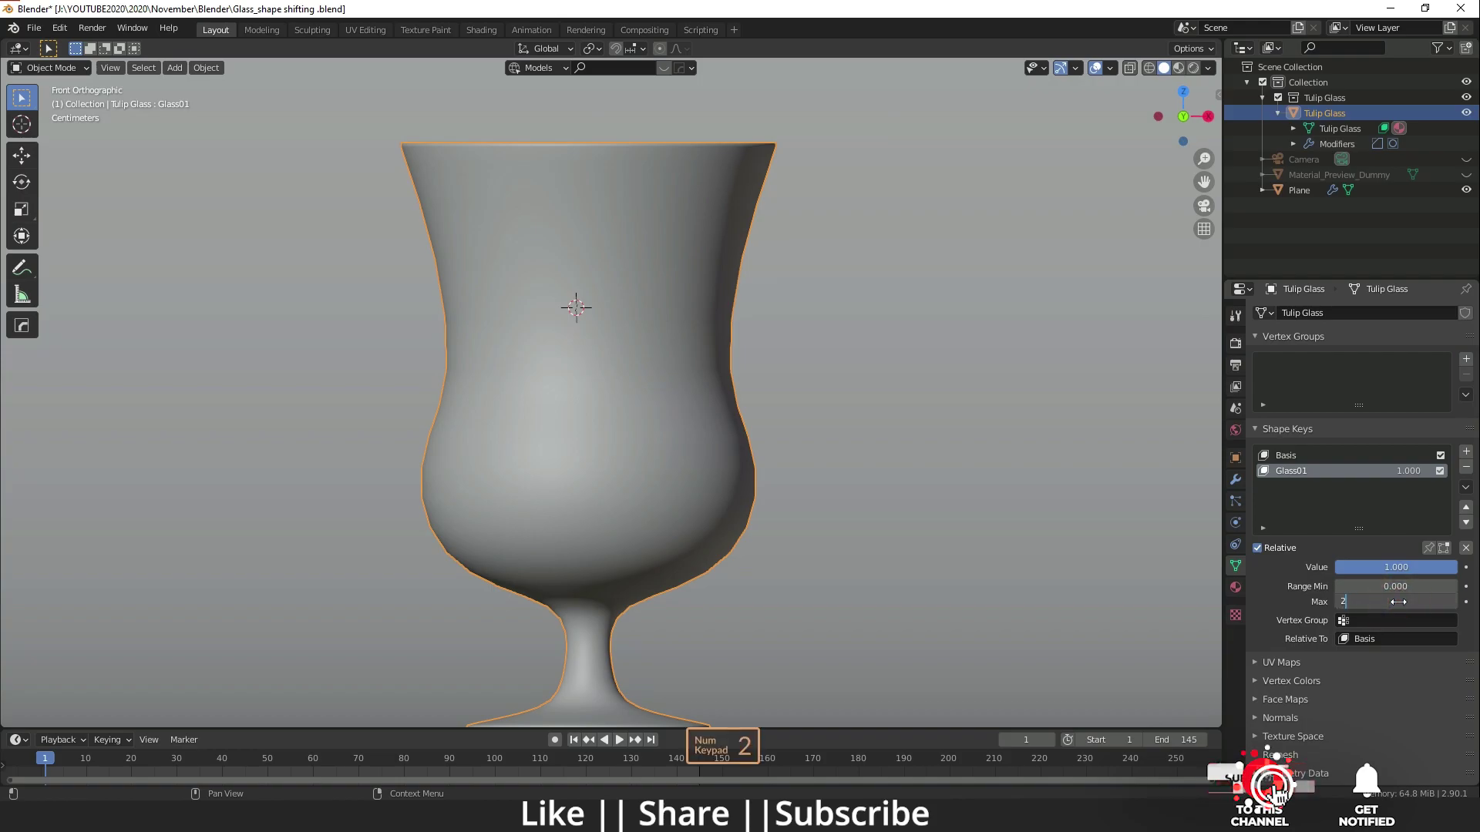
pyautogui.press('Return')
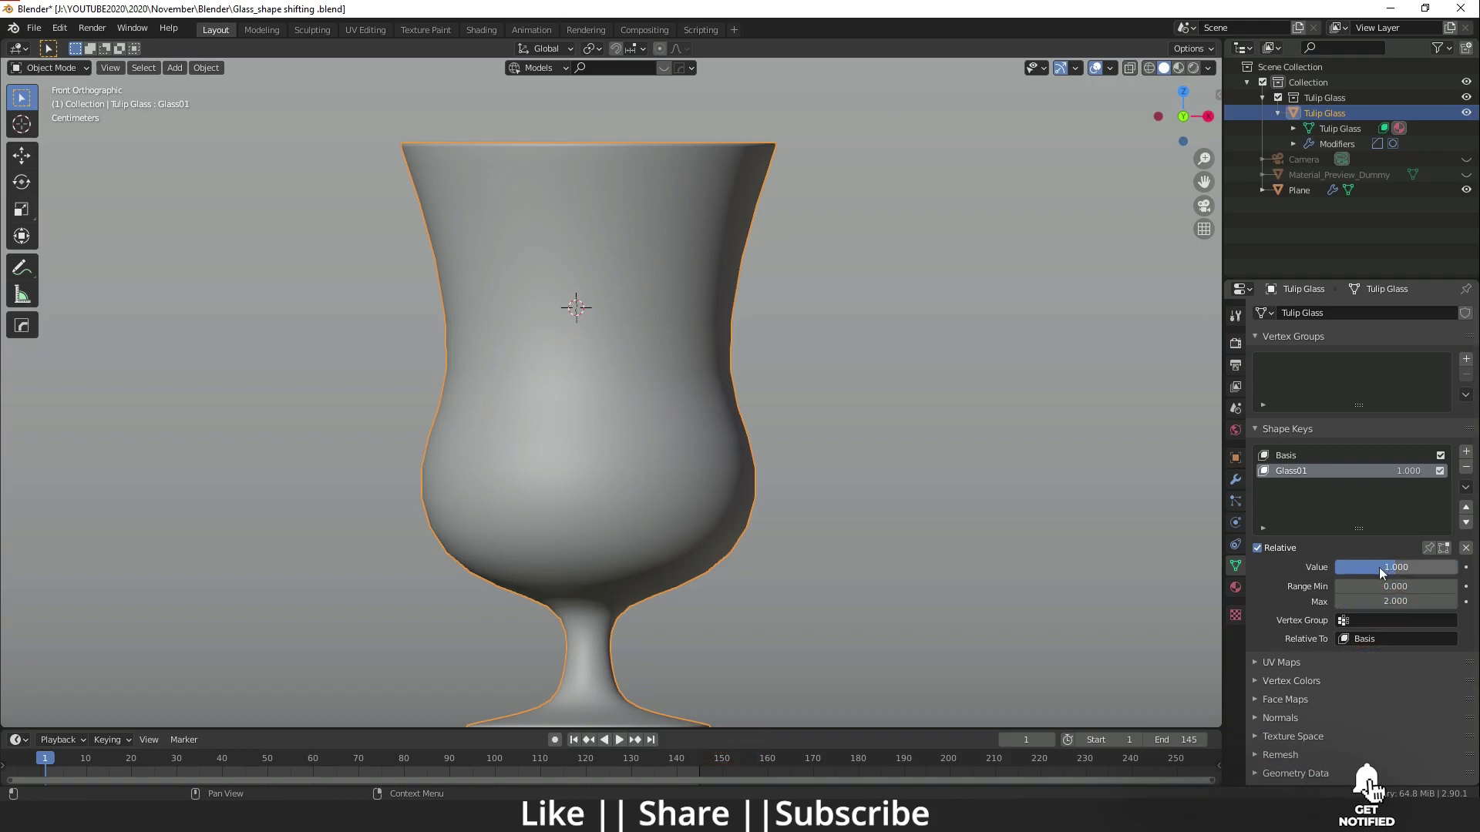
pyautogui.keyDown('ctrl'); pyautogui.scroll(10, 1379, 567); pyautogui.keyUp('ctrl')
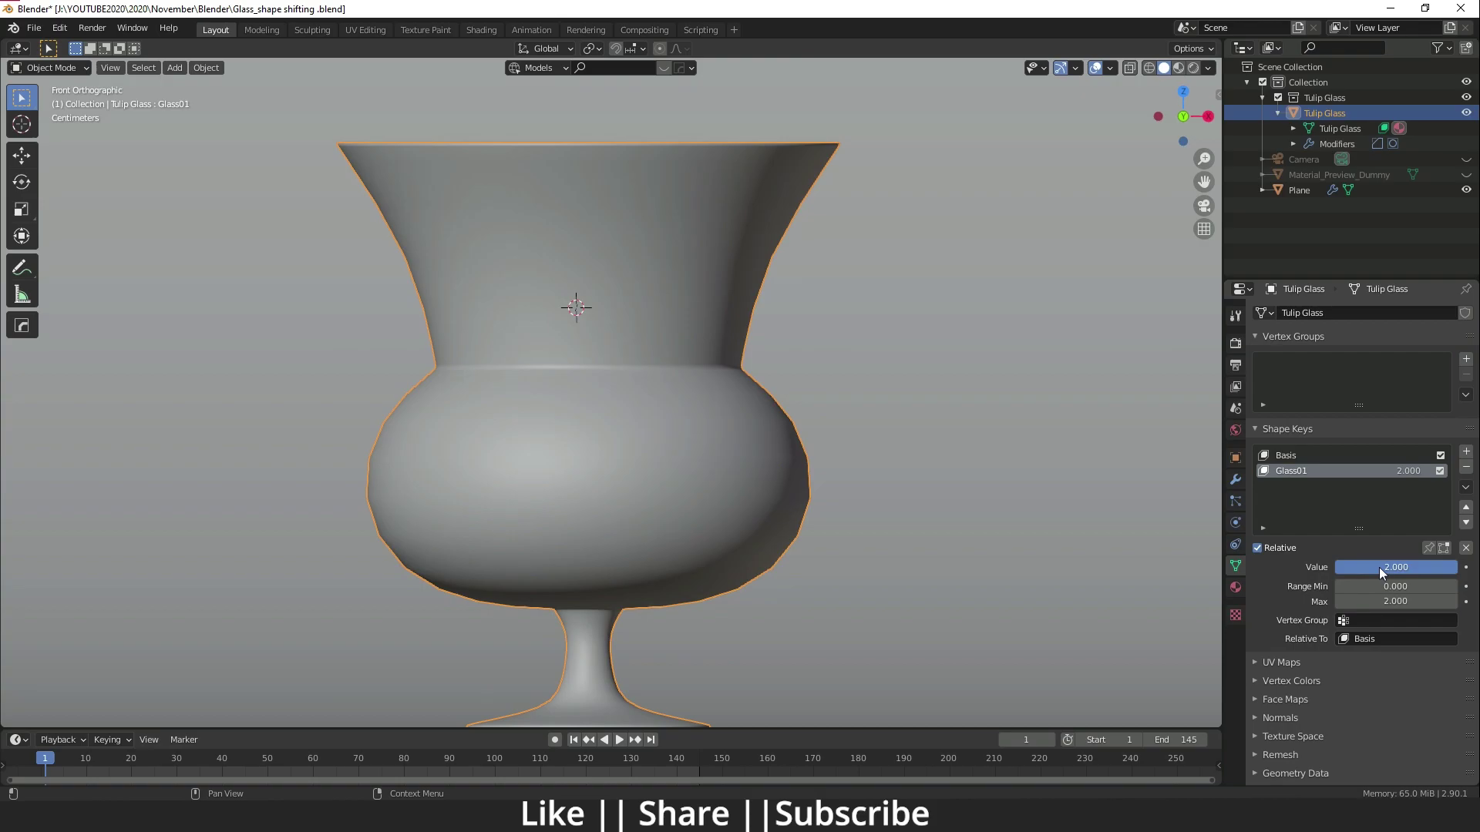
pyautogui.moveTo(1379, 567)
pyautogui.mouseDown()
pyautogui.moveTo(1348, 567)
pyautogui.moveTo(1380, 567)
pyautogui.mouseUp()
pyautogui.hotkey('ctrl', 'z')
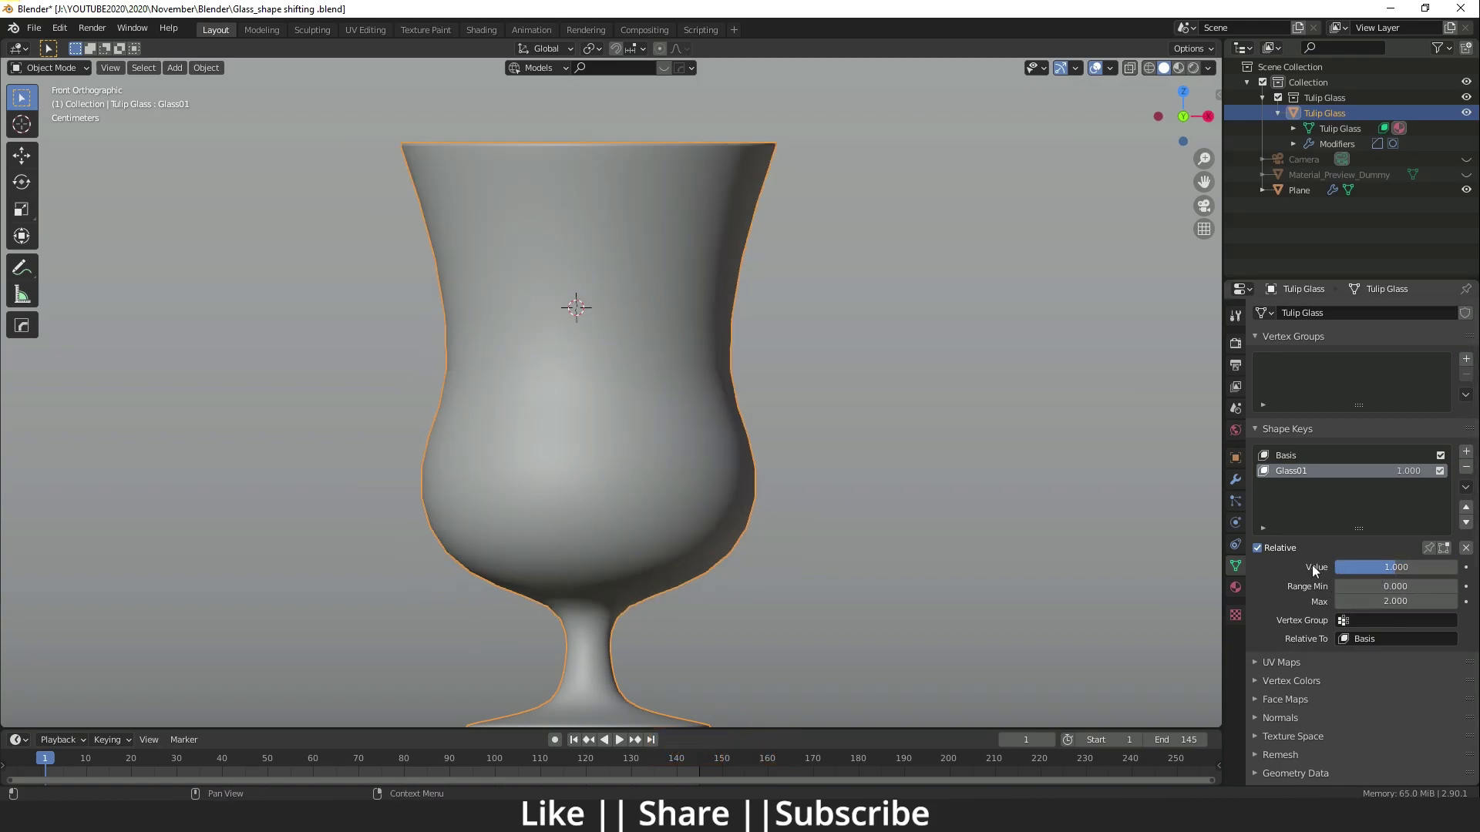
# Step: Set the Glass01 range maximum back to 1
pyautogui.click(1396, 601)
pyautogui.press('BackSpace')
pyautogui.write('1')
pyautogui.press('Return')
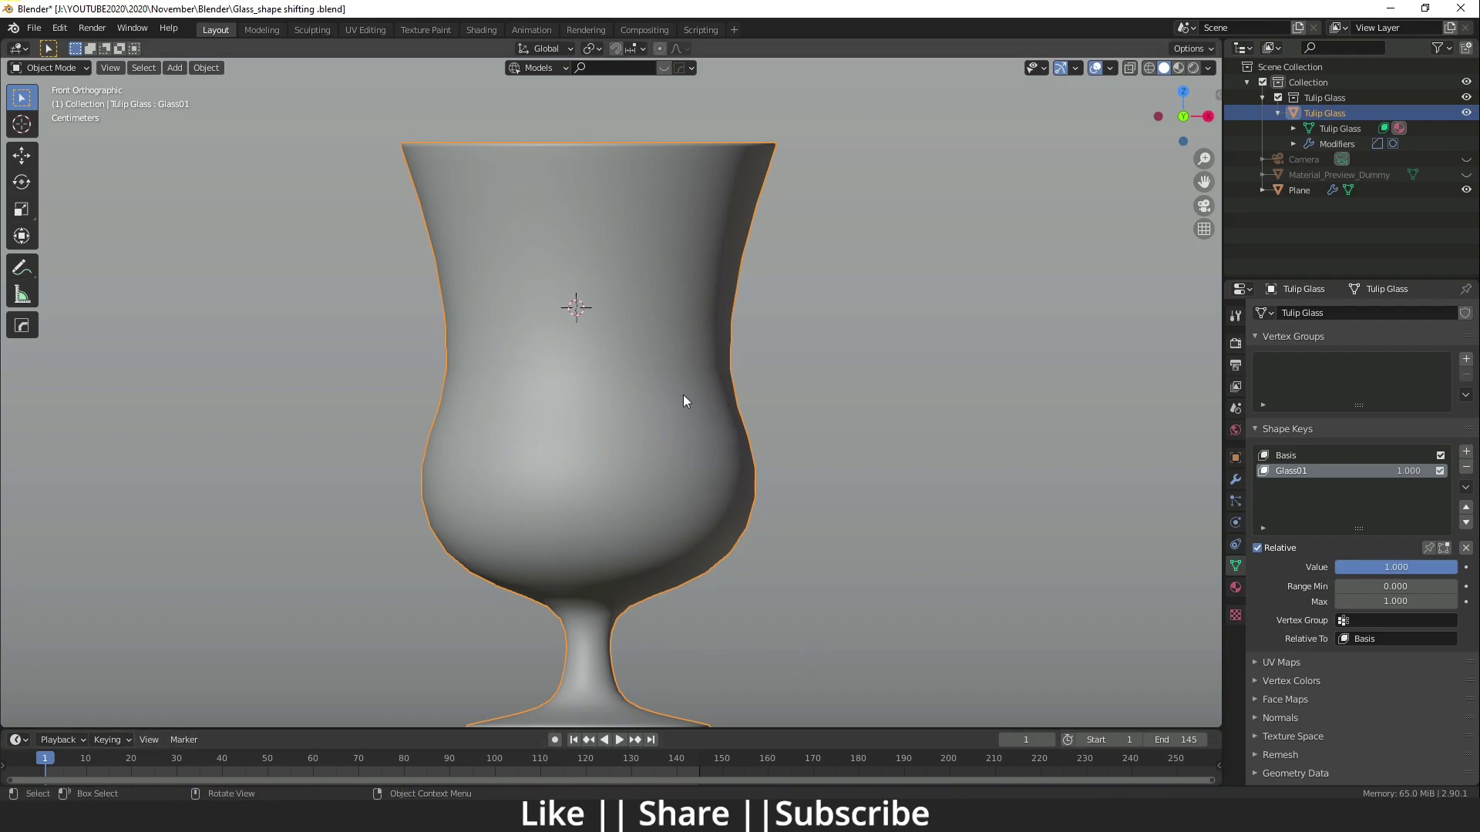
# Step: In Edit Mode with X-ray on, select the two edge loops at the widest part of the bowl and assign them to a new vertex group
pyautogui.press('Tab')
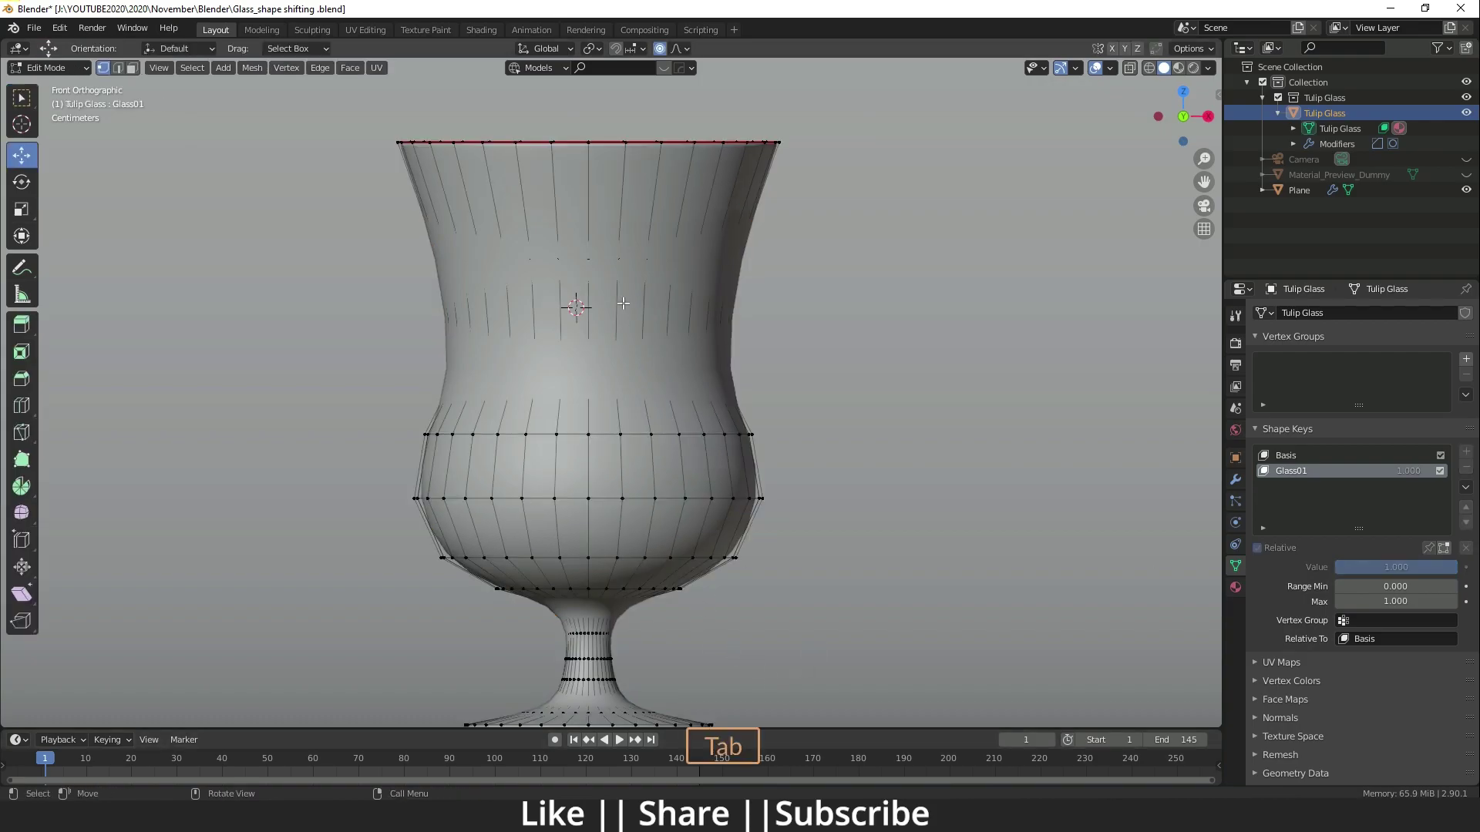
pyautogui.click(1132, 67)
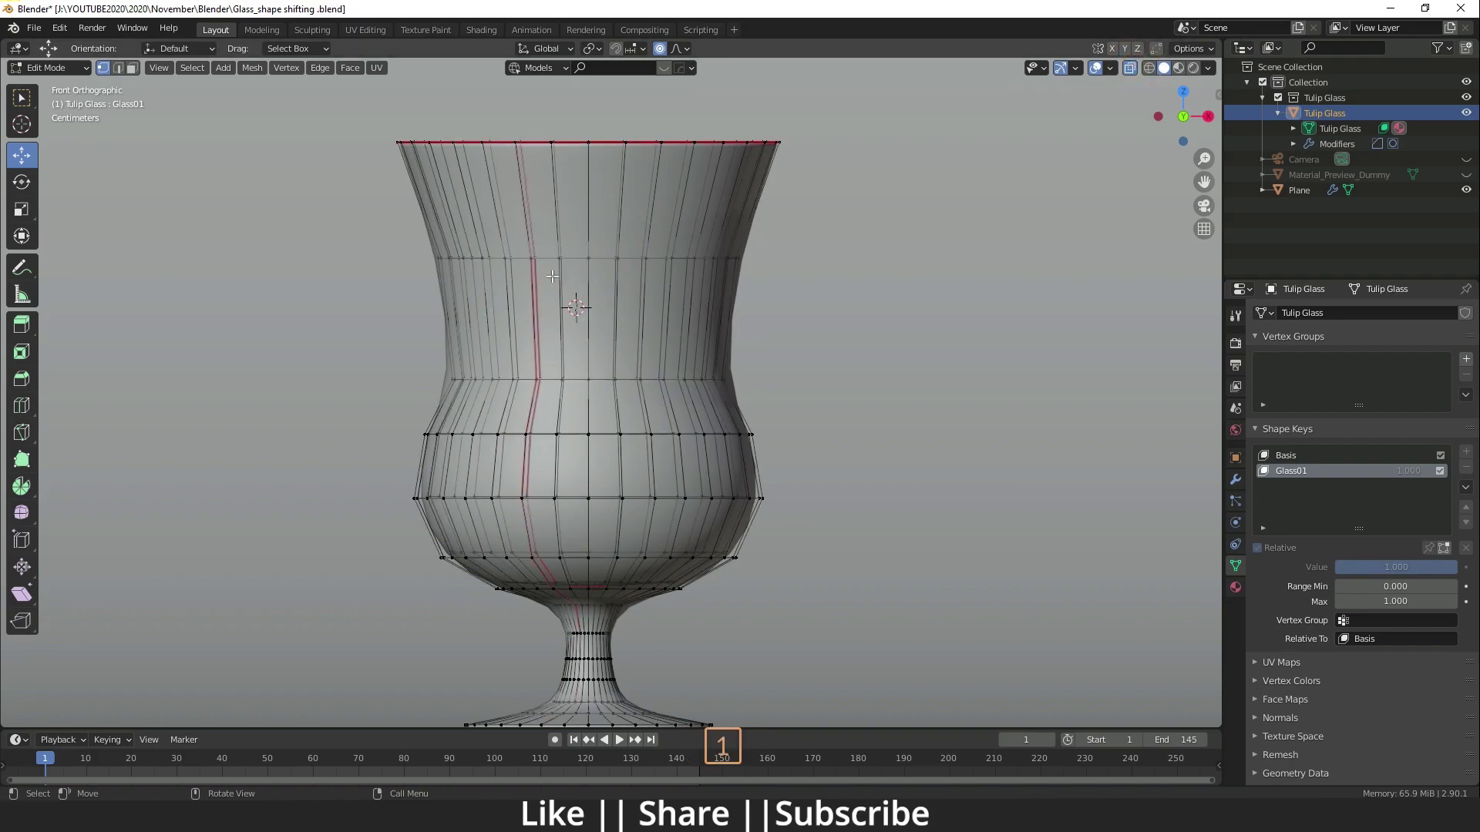
pyautogui.moveTo(322, 227); pyautogui.dragTo(902, 404)
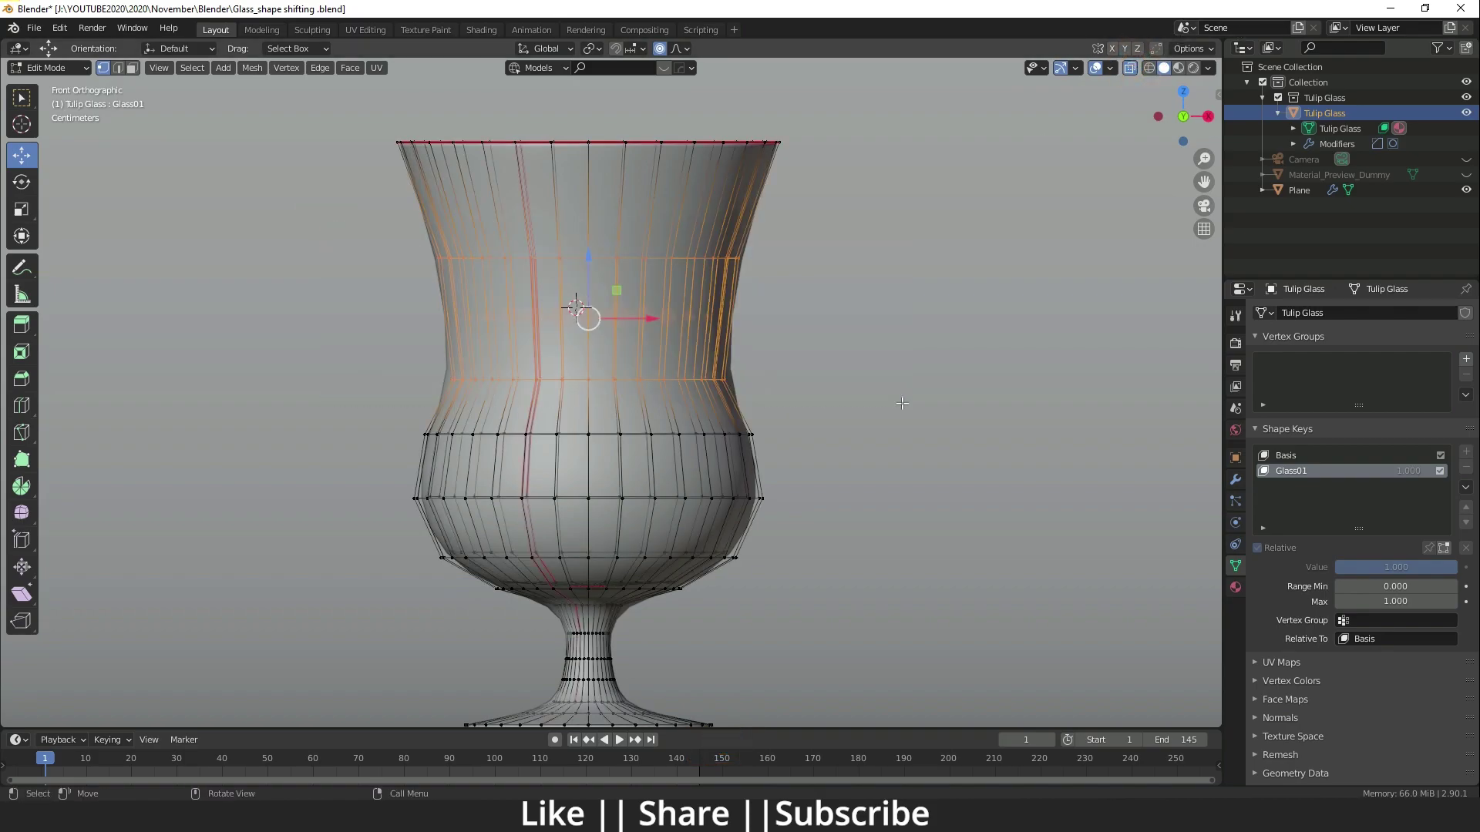
pyautogui.moveTo(357, 416); pyautogui.dragTo(917, 552)
pyautogui.moveTo(331, 414); pyautogui.dragTo(901, 522)
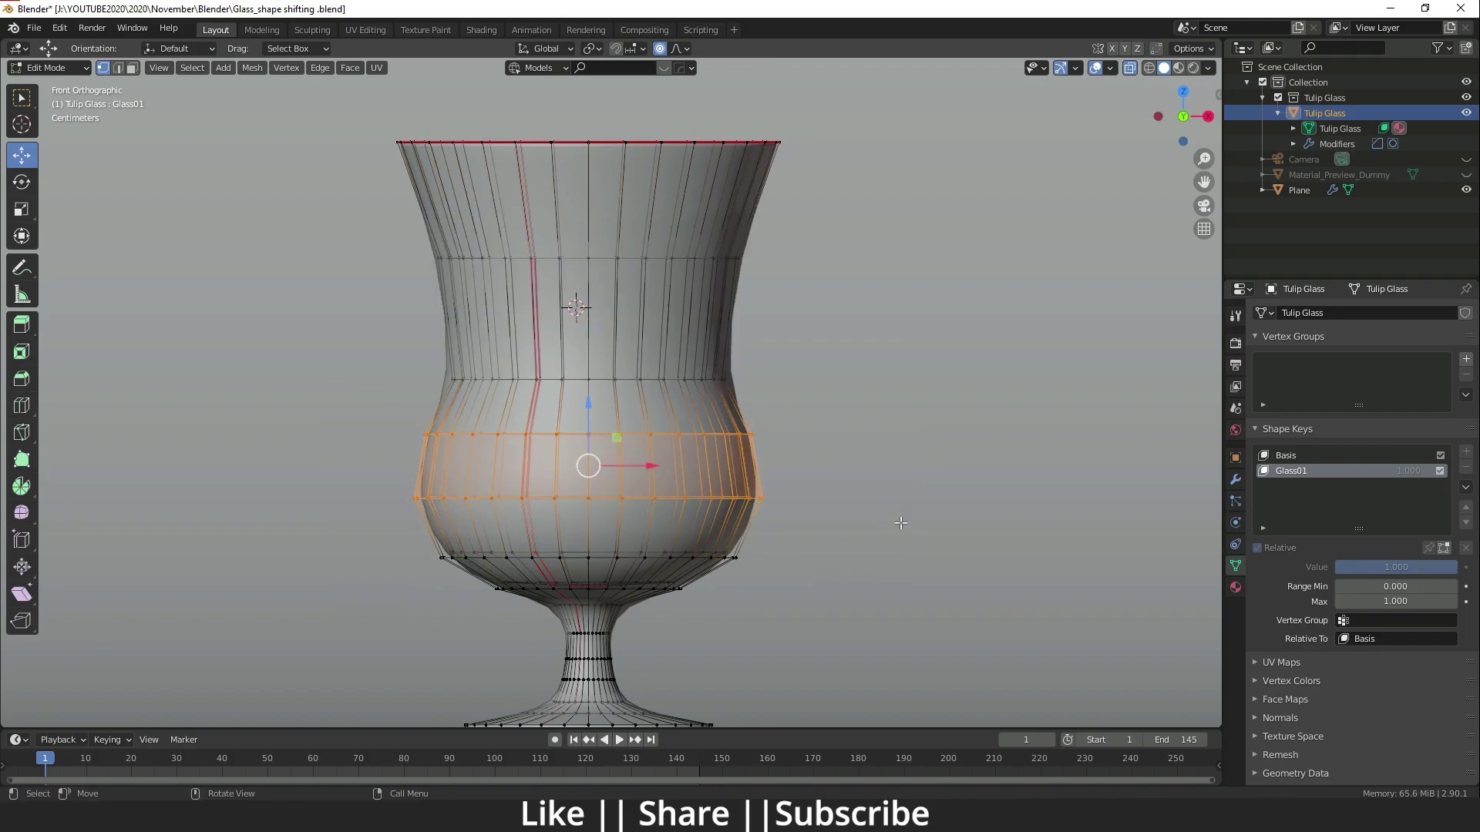
pyautogui.click(1466, 358)
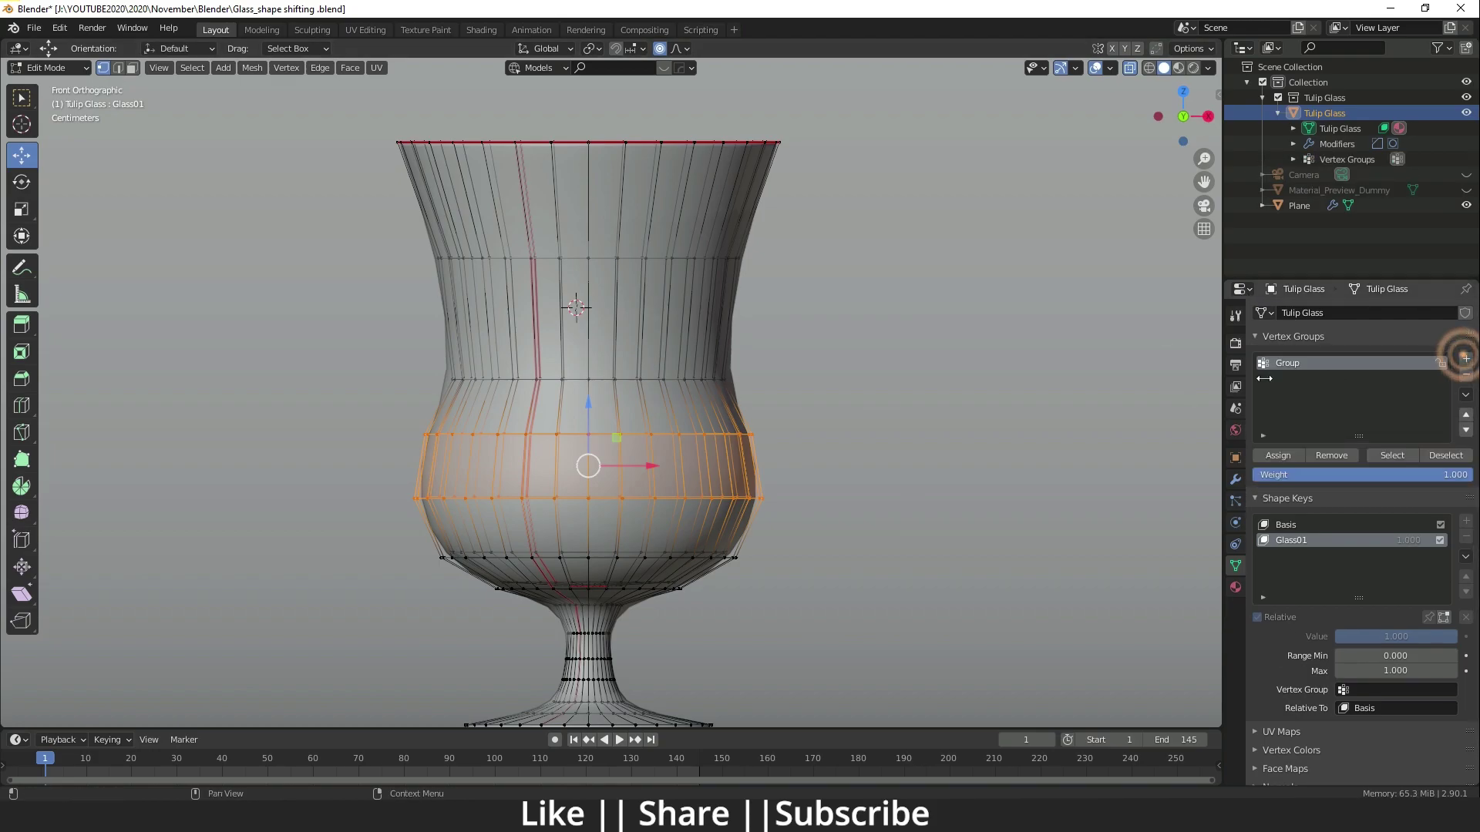
pyautogui.click(1279, 457)
# Step: In Object Mode, try limiting Glass01 to the vertex group, lower its value to 0.000, and clear the vertex group assignment
pyautogui.press('Tab')
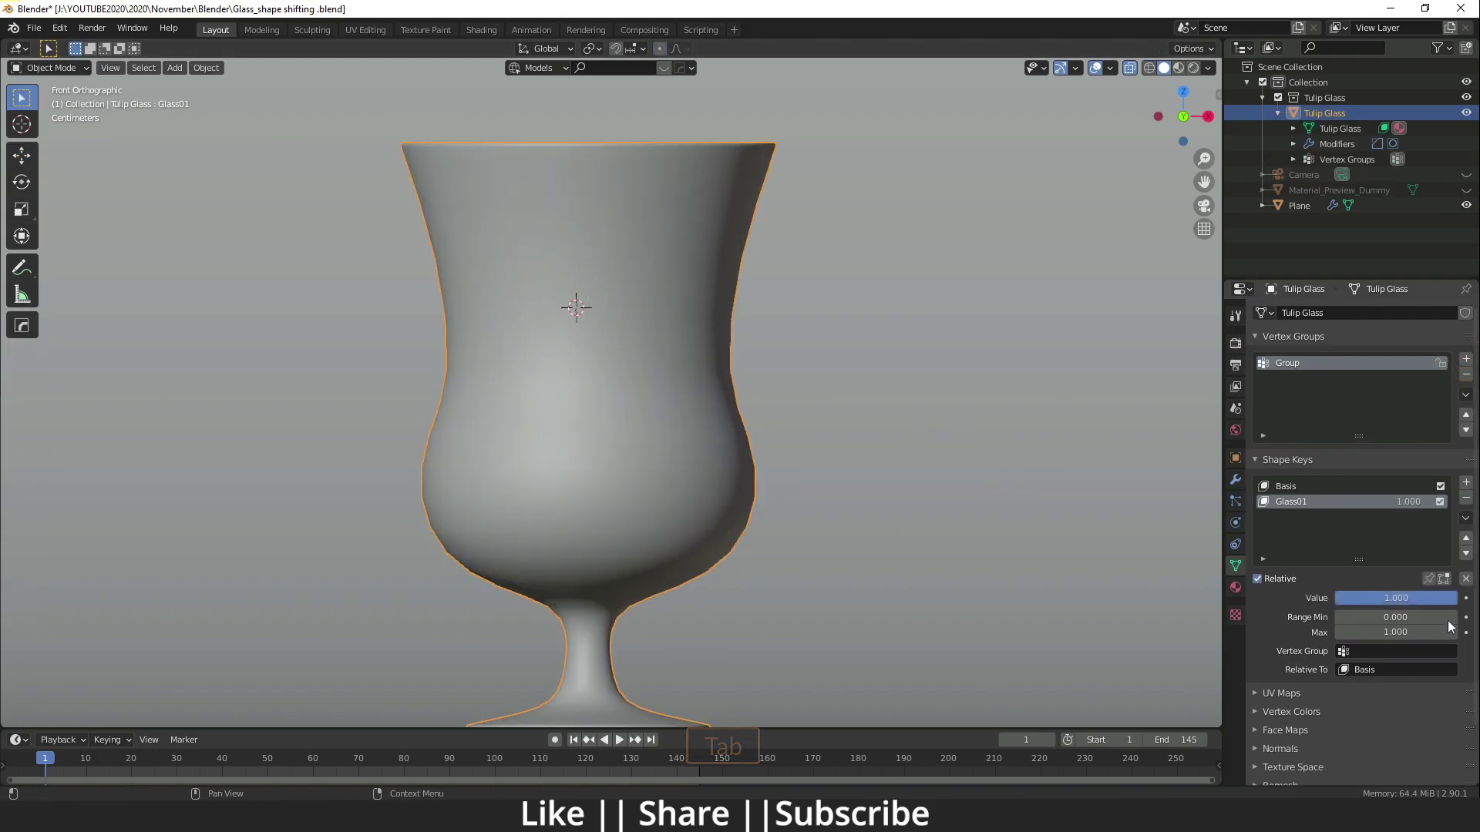
pyautogui.click(1379, 654)
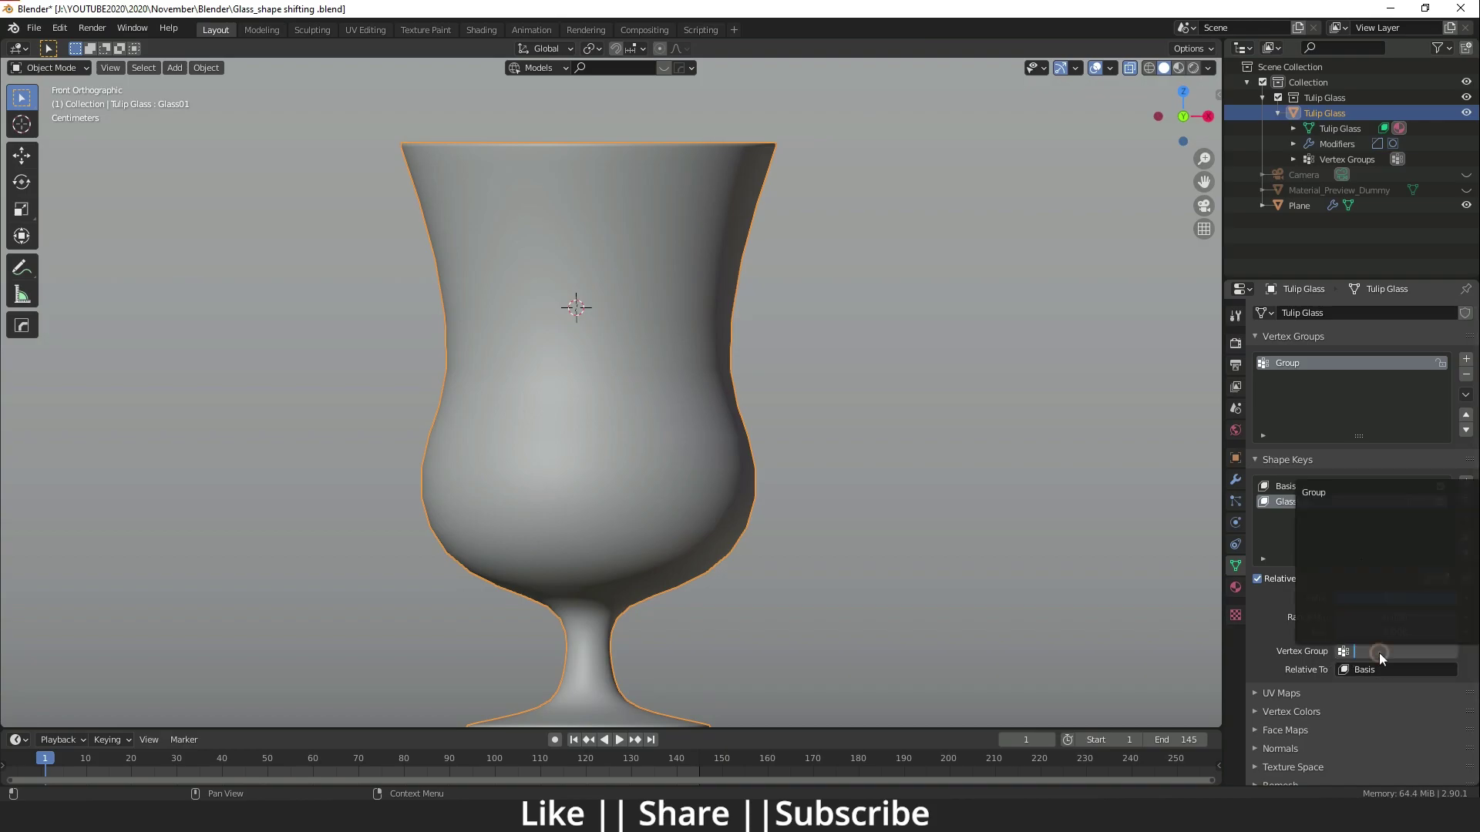
pyautogui.click(1345, 494)
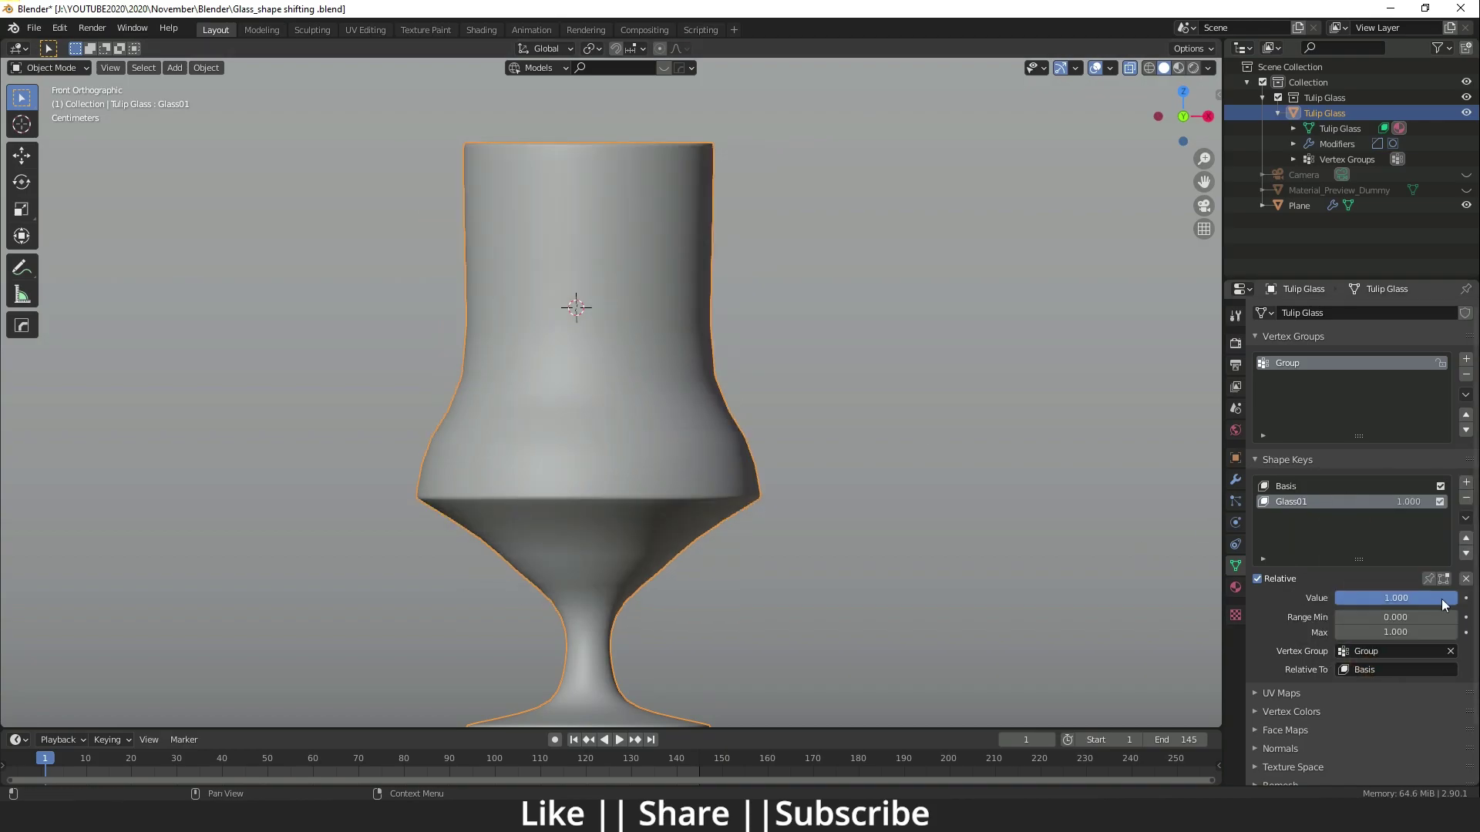
pyautogui.moveTo(1455, 603); pyautogui.dragTo(1337, 604)
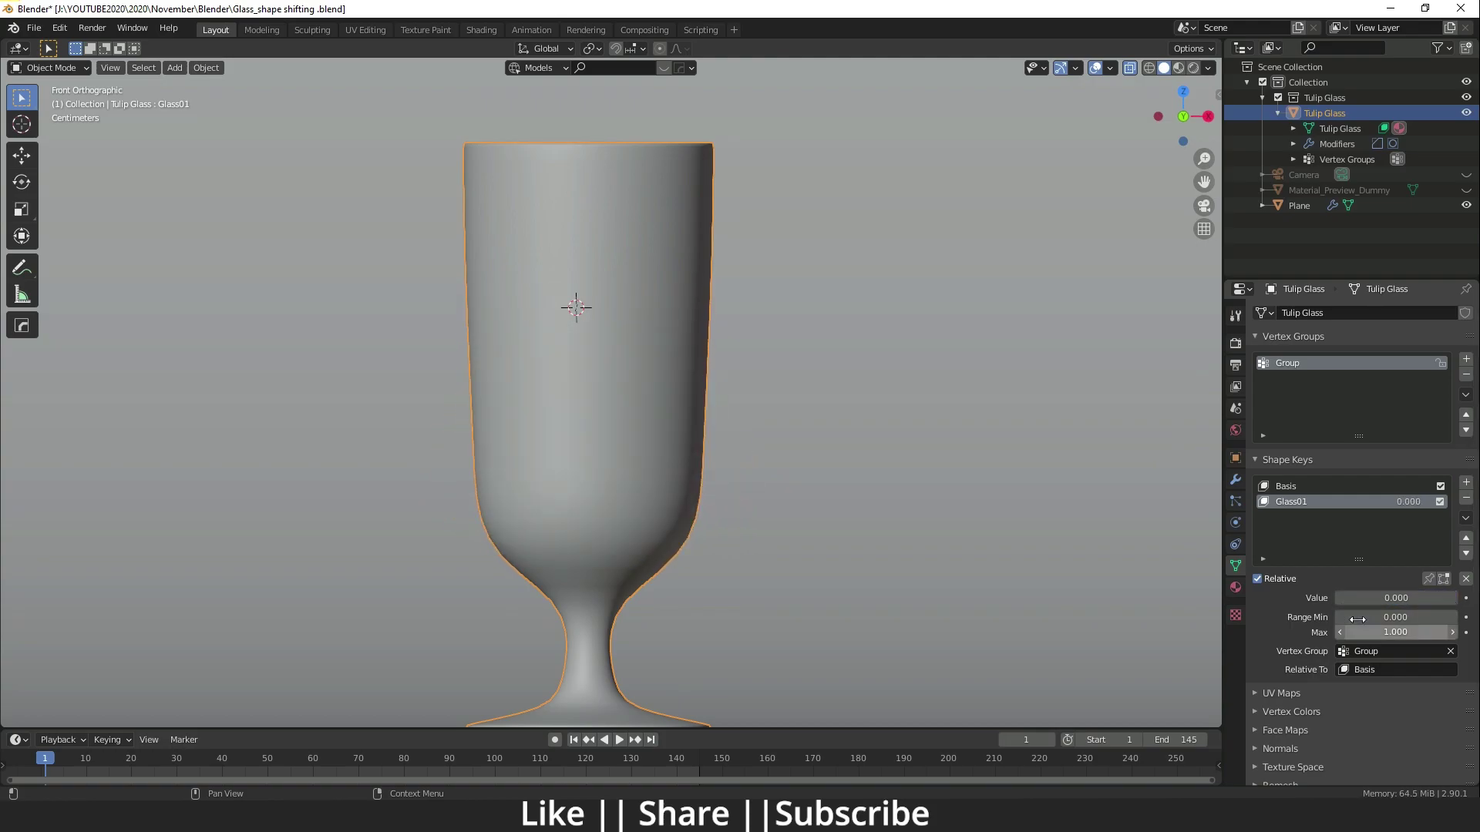
pyautogui.click(1450, 652)
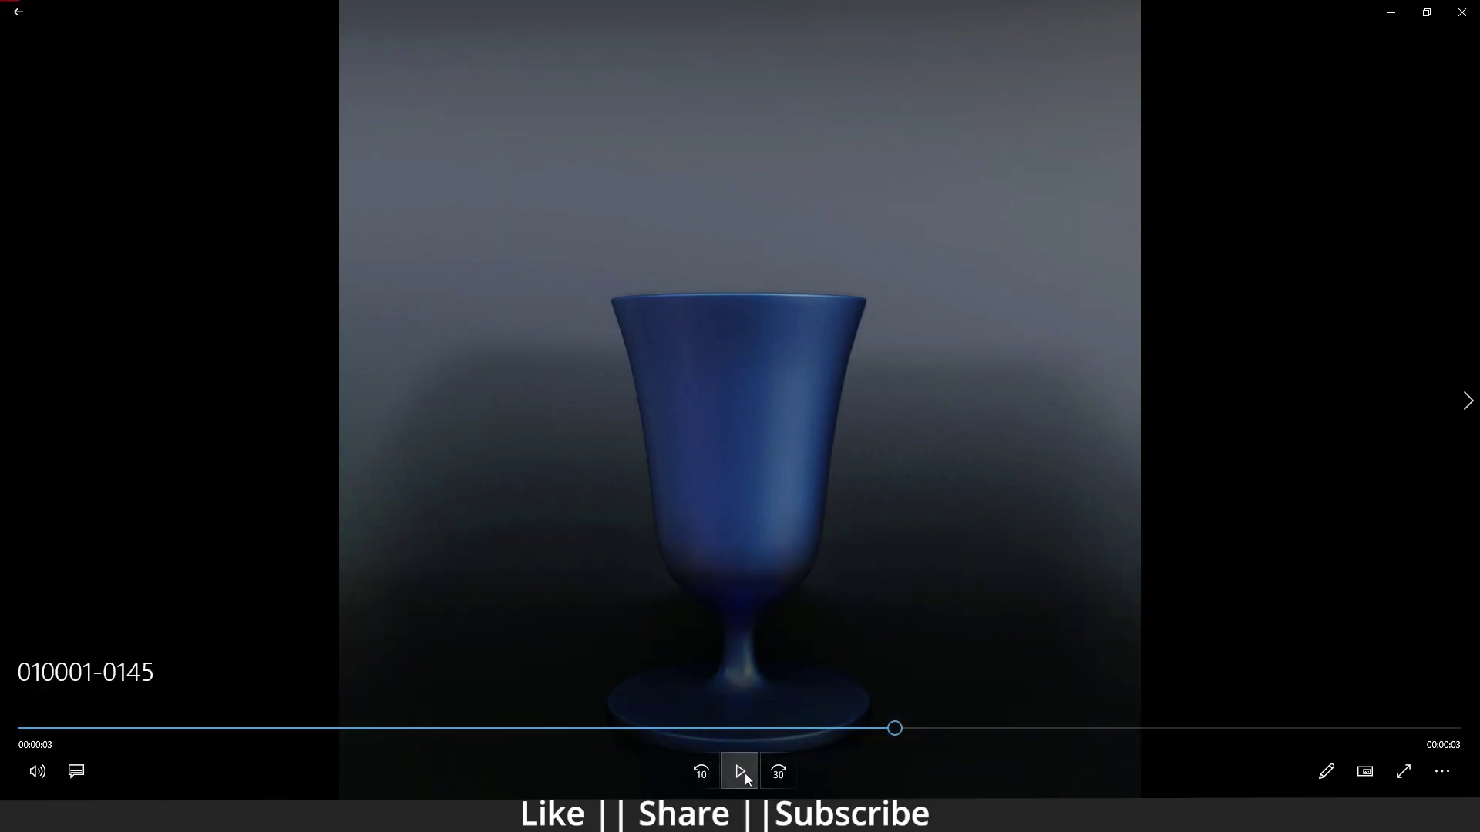
pyautogui.click(745, 773)
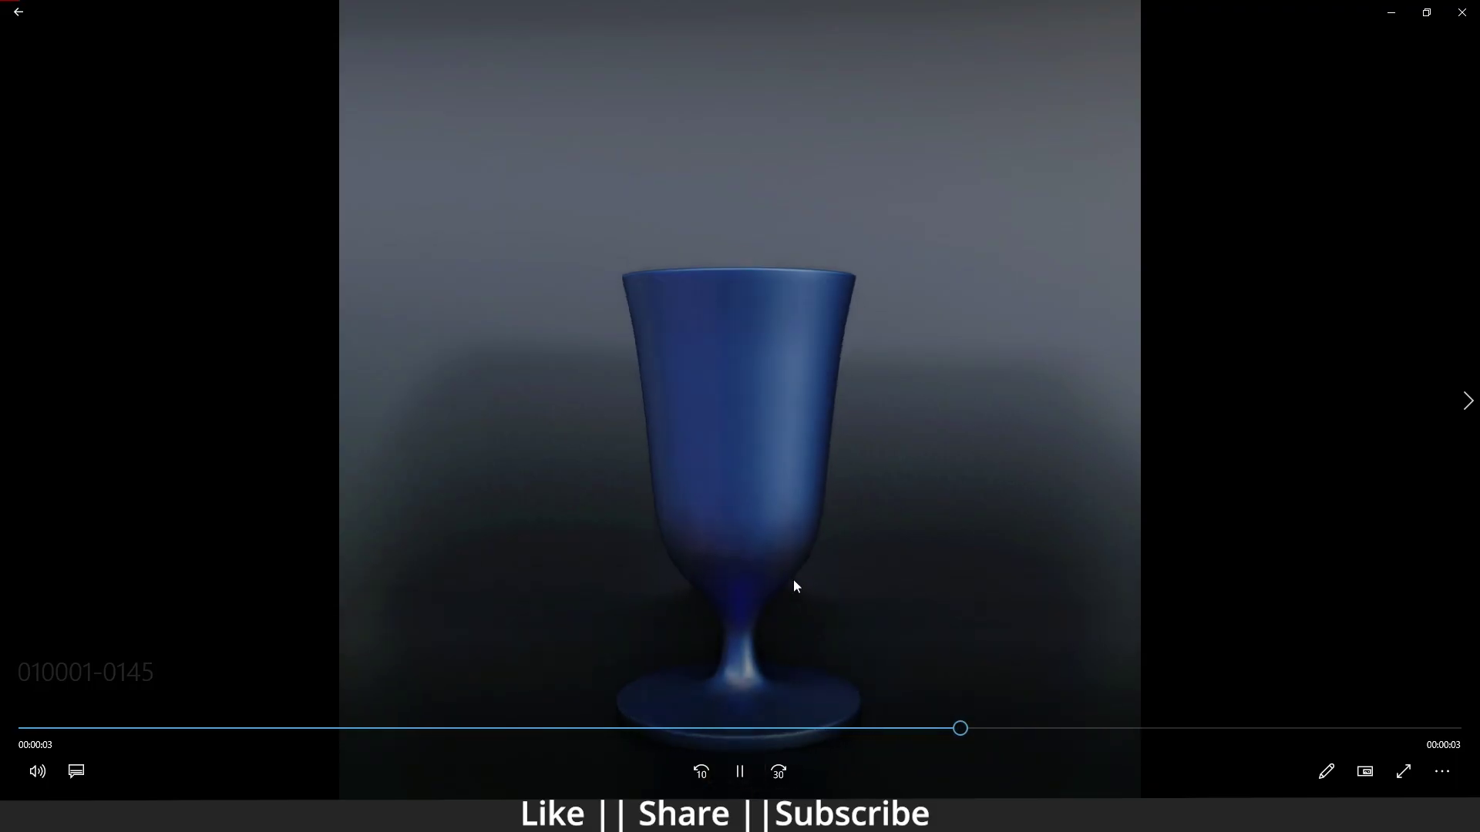
pyautogui.click(740, 772)
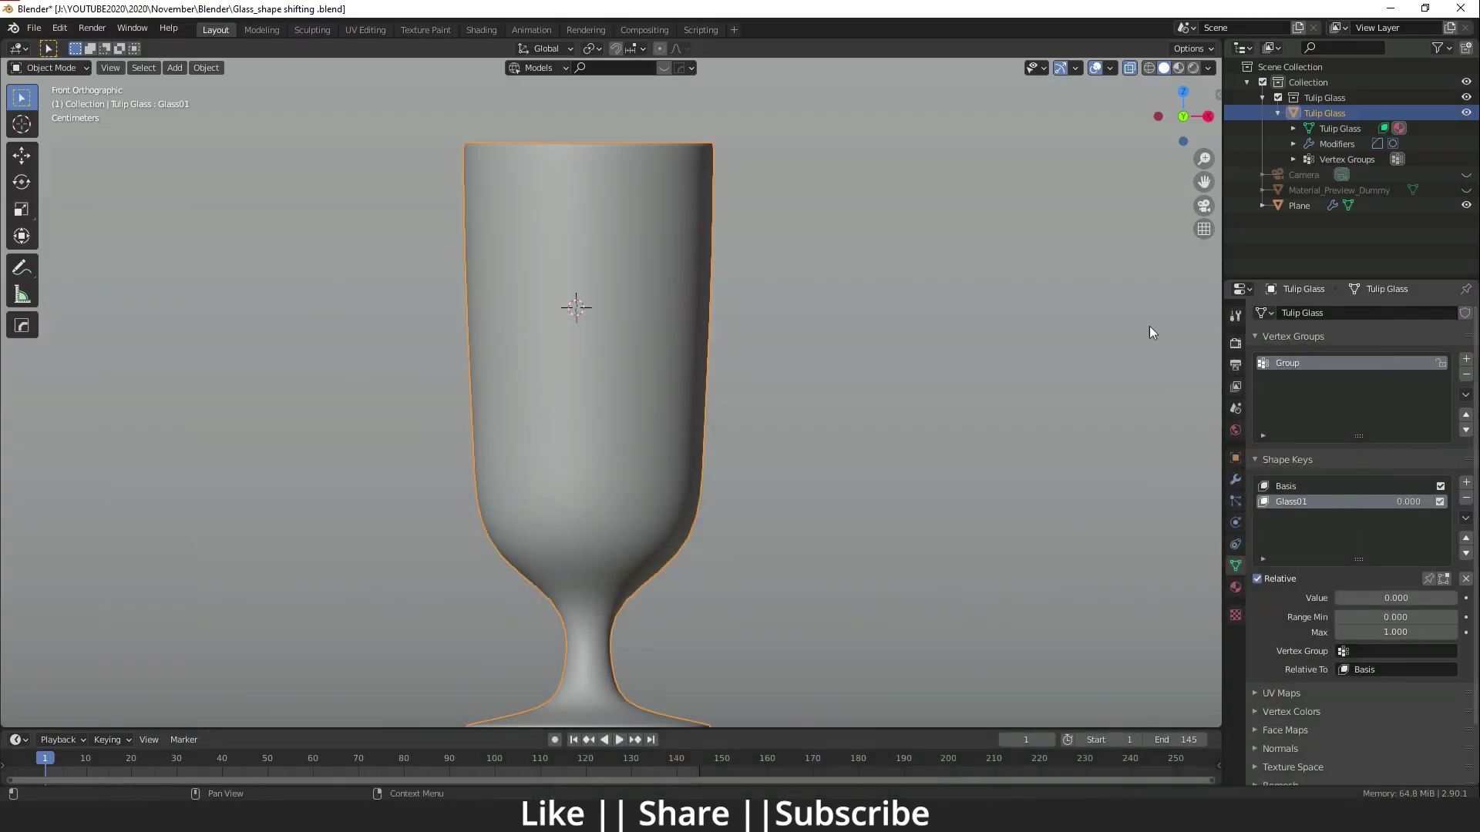
# Step: Switch back to Blender and keyframe the Glass01 value of 0.000 at frame 1
pyautogui.press('shift')
pyautogui.moveTo(56, 759)
pyautogui.mouseDown()
pyautogui.moveTo(131, 769)
pyautogui.moveTo(73, 771)
pyautogui.moveTo(90, 784)
pyautogui.moveTo(330, 790)
pyautogui.moveTo(59, 780)
pyautogui.mouseUp()
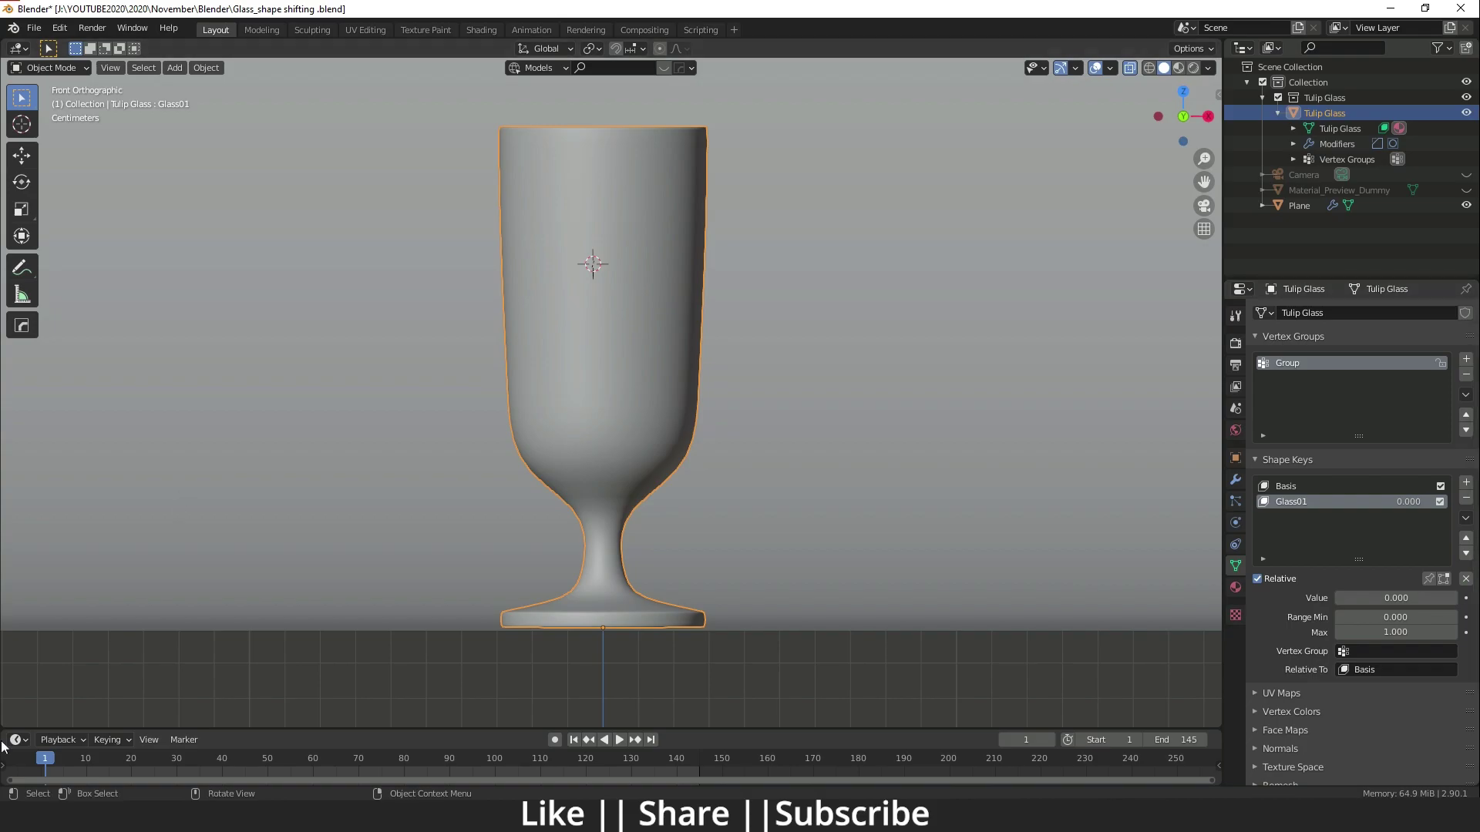
pyautogui.click(1467, 599)
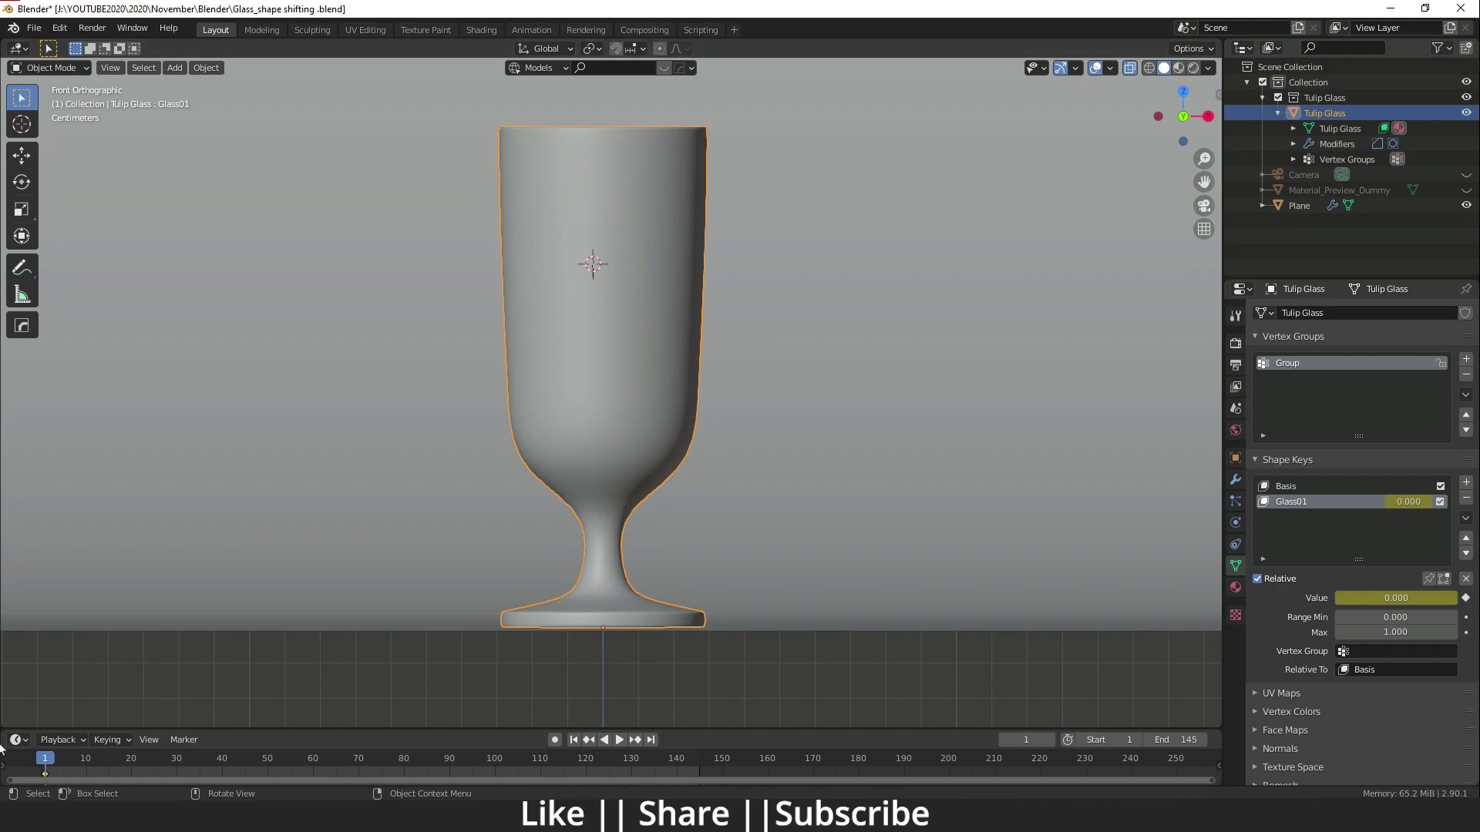
# Step: Go to frame 20, set the Glass01 value to 1, and keyframe it
pyautogui.click(48, 759)
pyautogui.hotkey('shift', 'space')
pyautogui.hotkey('shift', 'space')
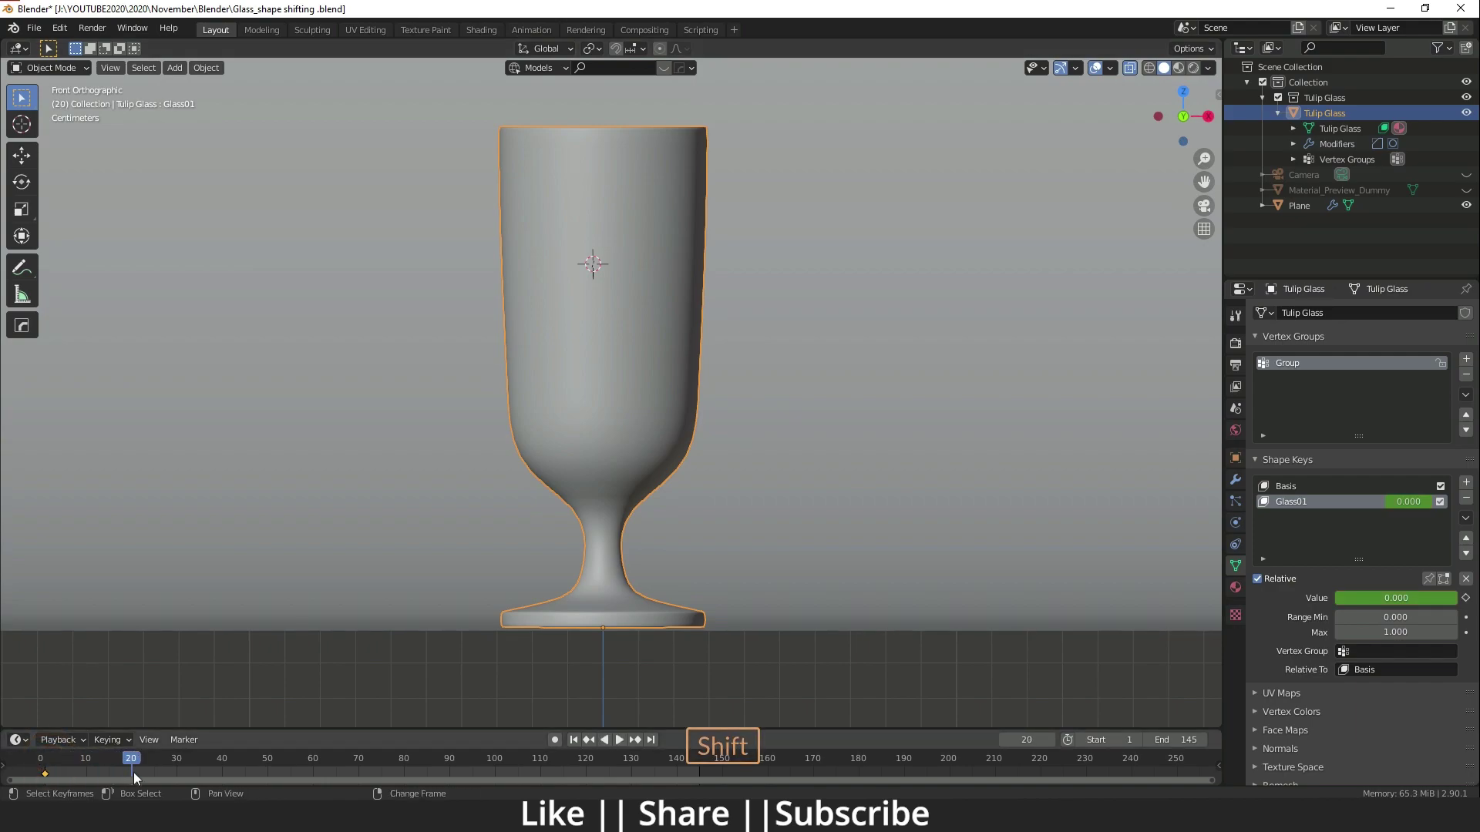
pyautogui.click(1350, 599)
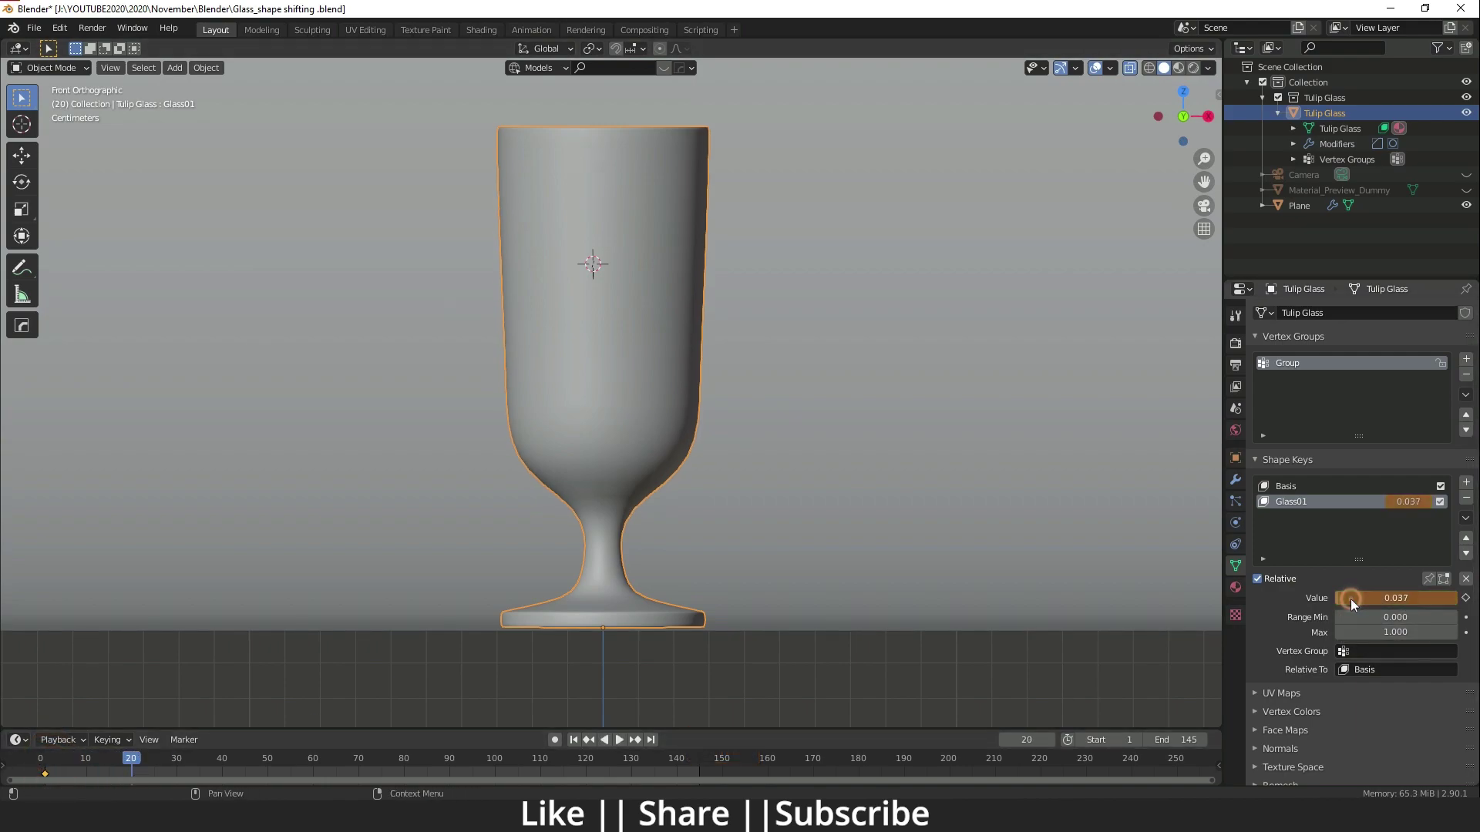
pyautogui.write('1')
pyautogui.press('Return')
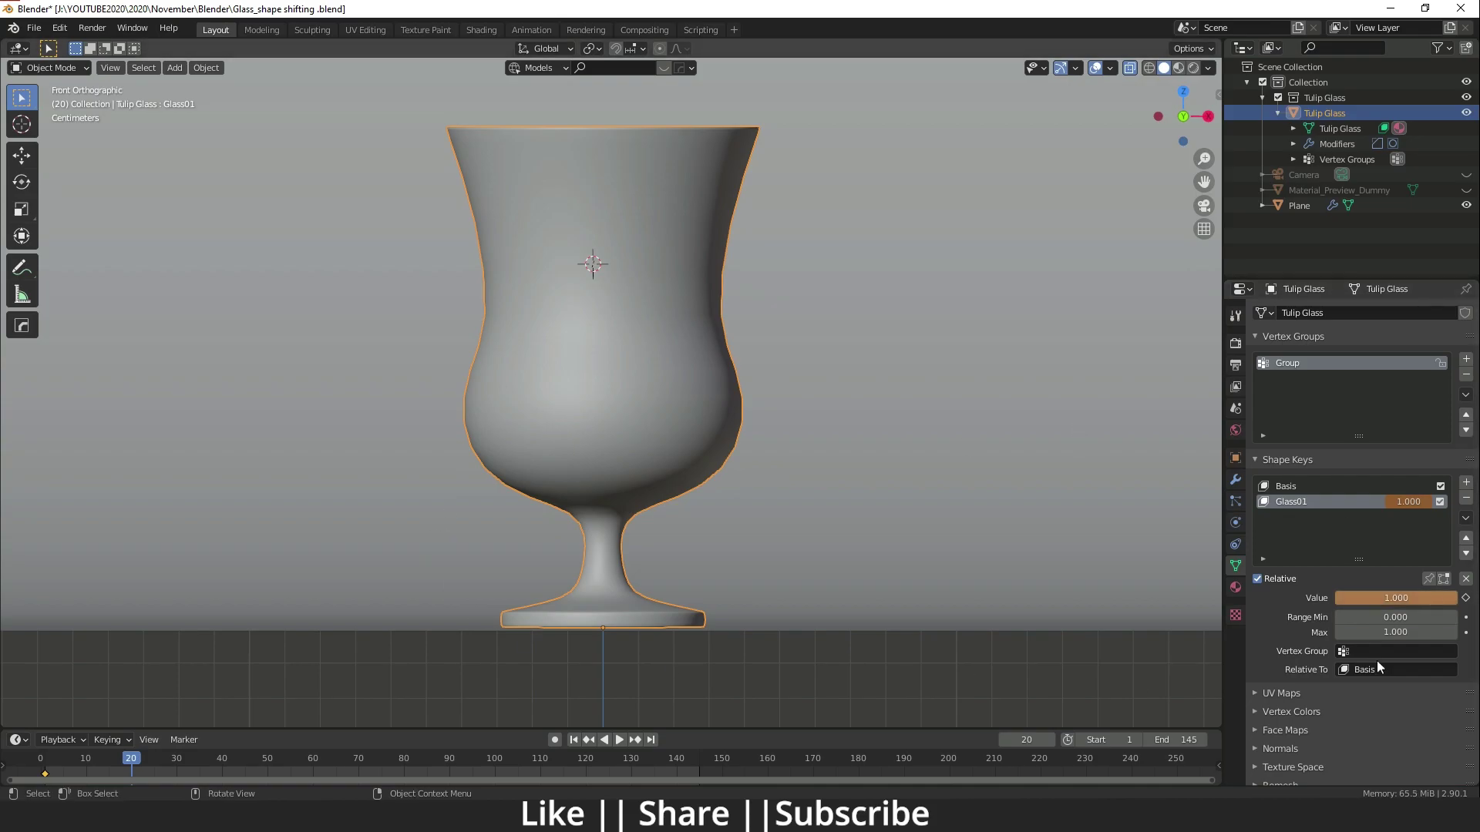
pyautogui.click(1465, 598)
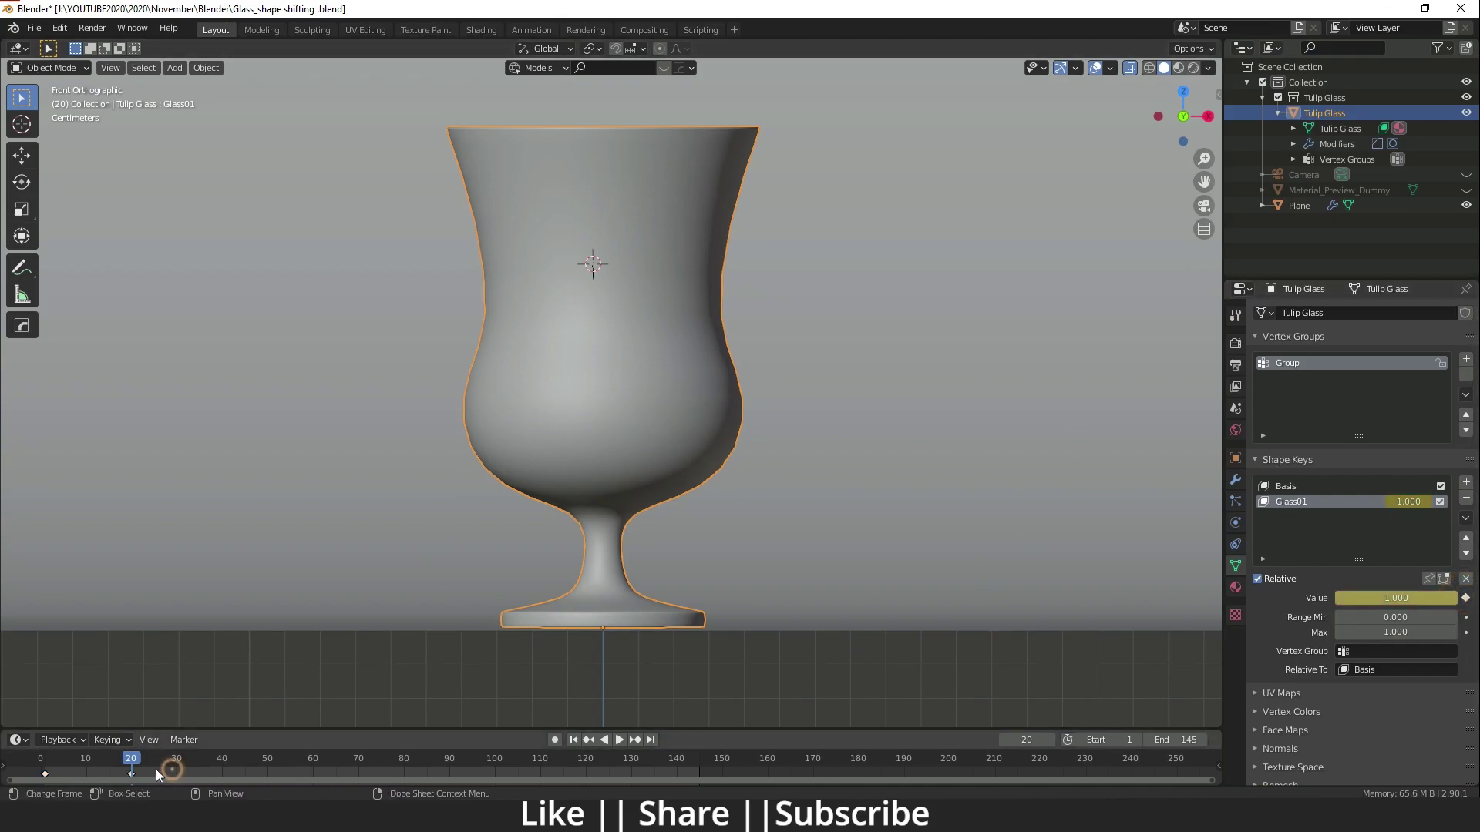
# Step: Play the Glass01 transition from the start of the timeline to check it, and return to frame 20
pyautogui.moveTo(155, 769); pyautogui.dragTo(33, 761)
pyautogui.press('space')
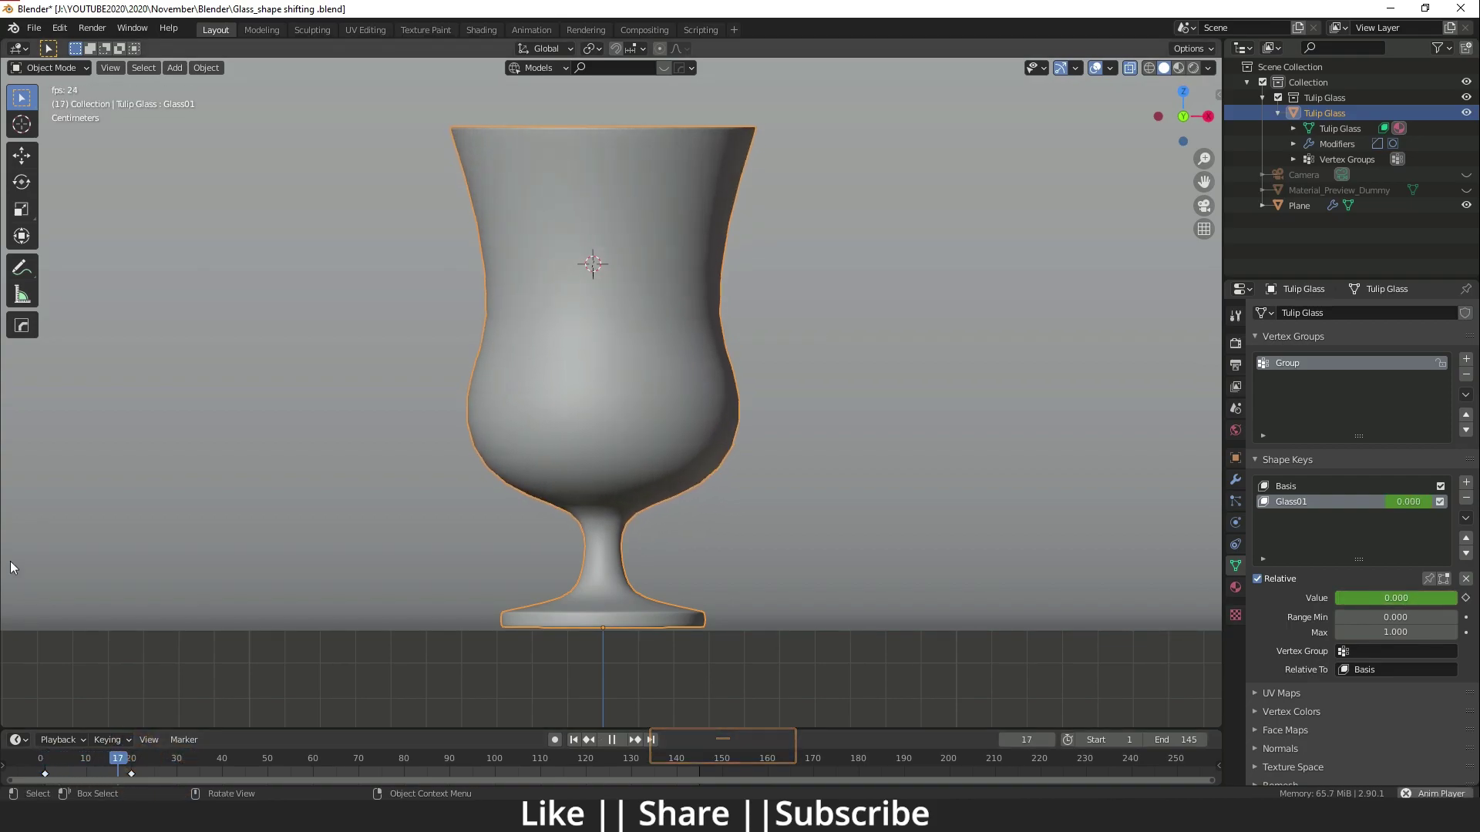
pyautogui.moveTo(182, 759); pyautogui.dragTo(36, 765)
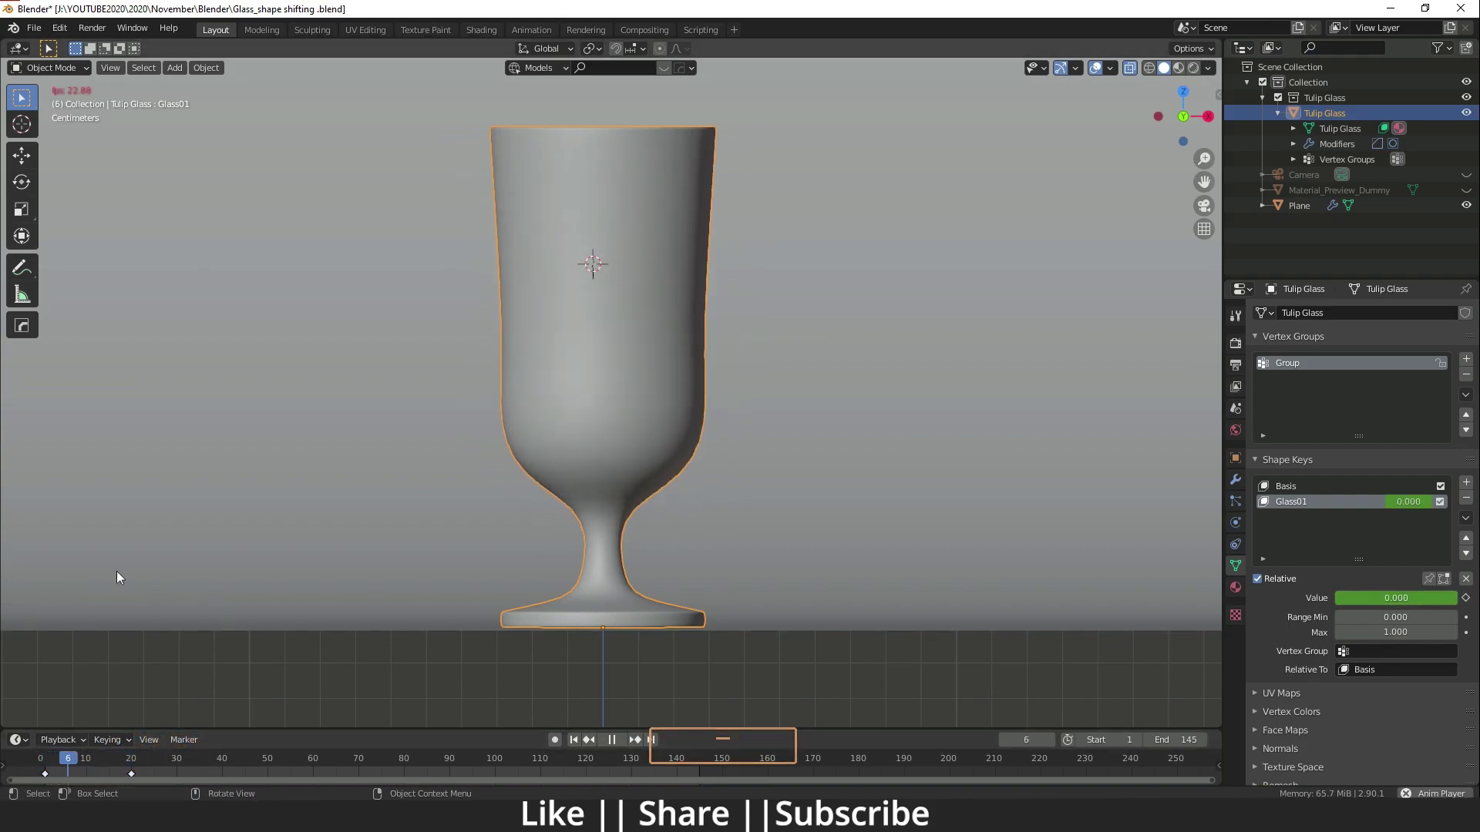
pyautogui.moveTo(128, 765)
pyautogui.mouseDown()
pyautogui.moveTo(33, 773)
pyautogui.moveTo(136, 780)
pyautogui.mouseUp()
pyautogui.hotkey('shift', 'space')
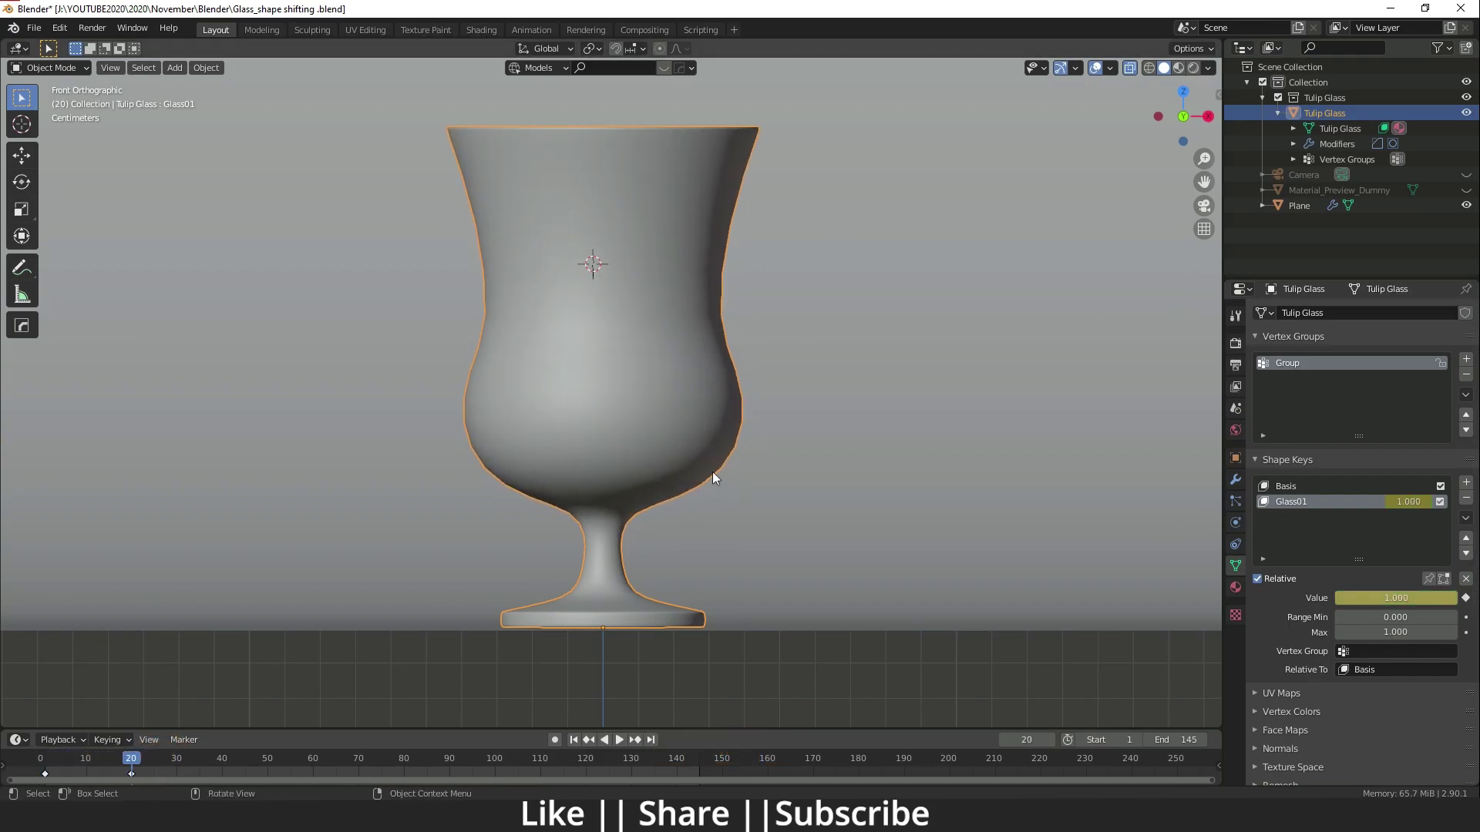
pyautogui.click(1465, 484)
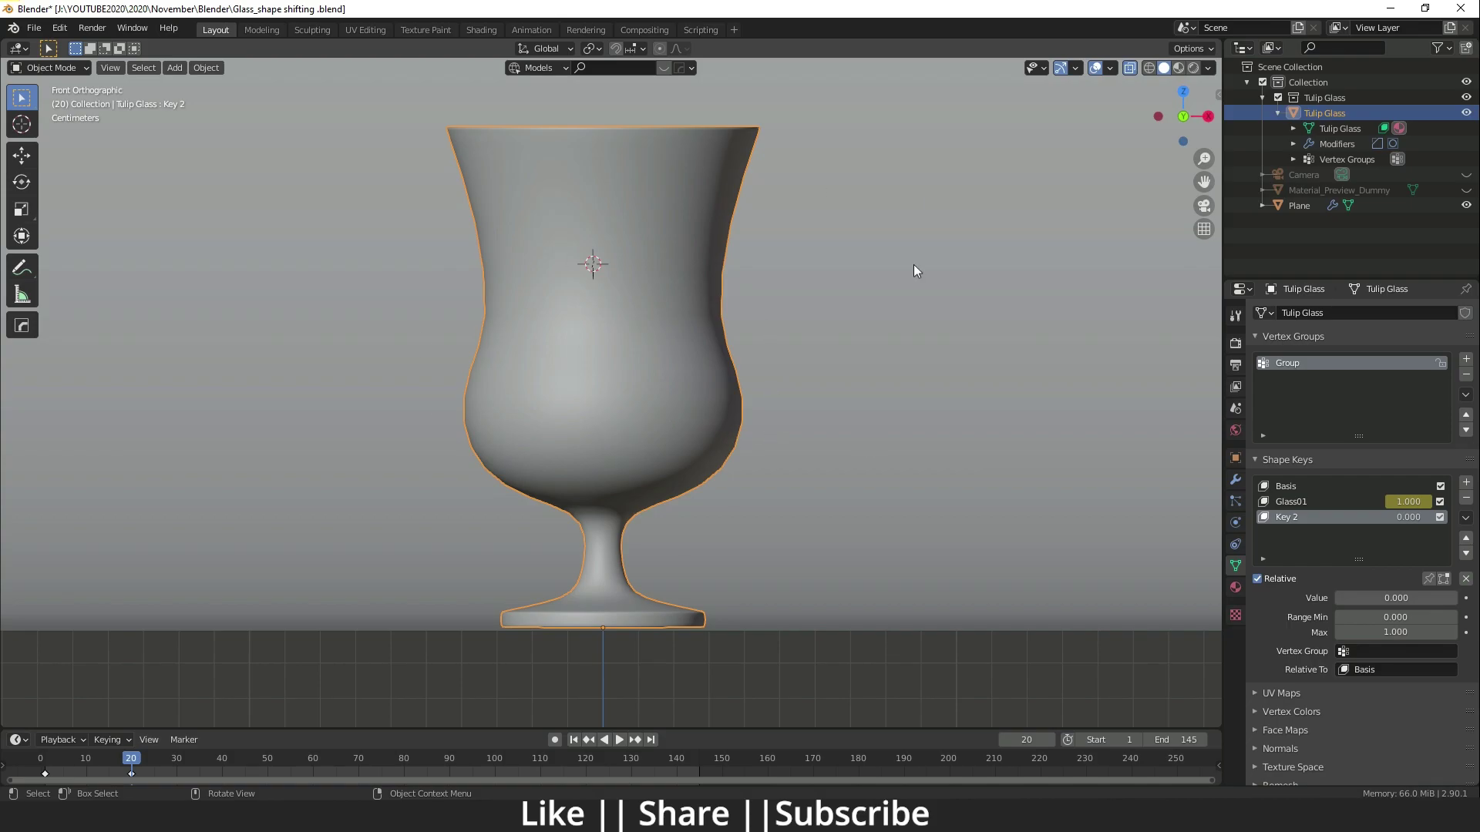
pyautogui.press('Tab')
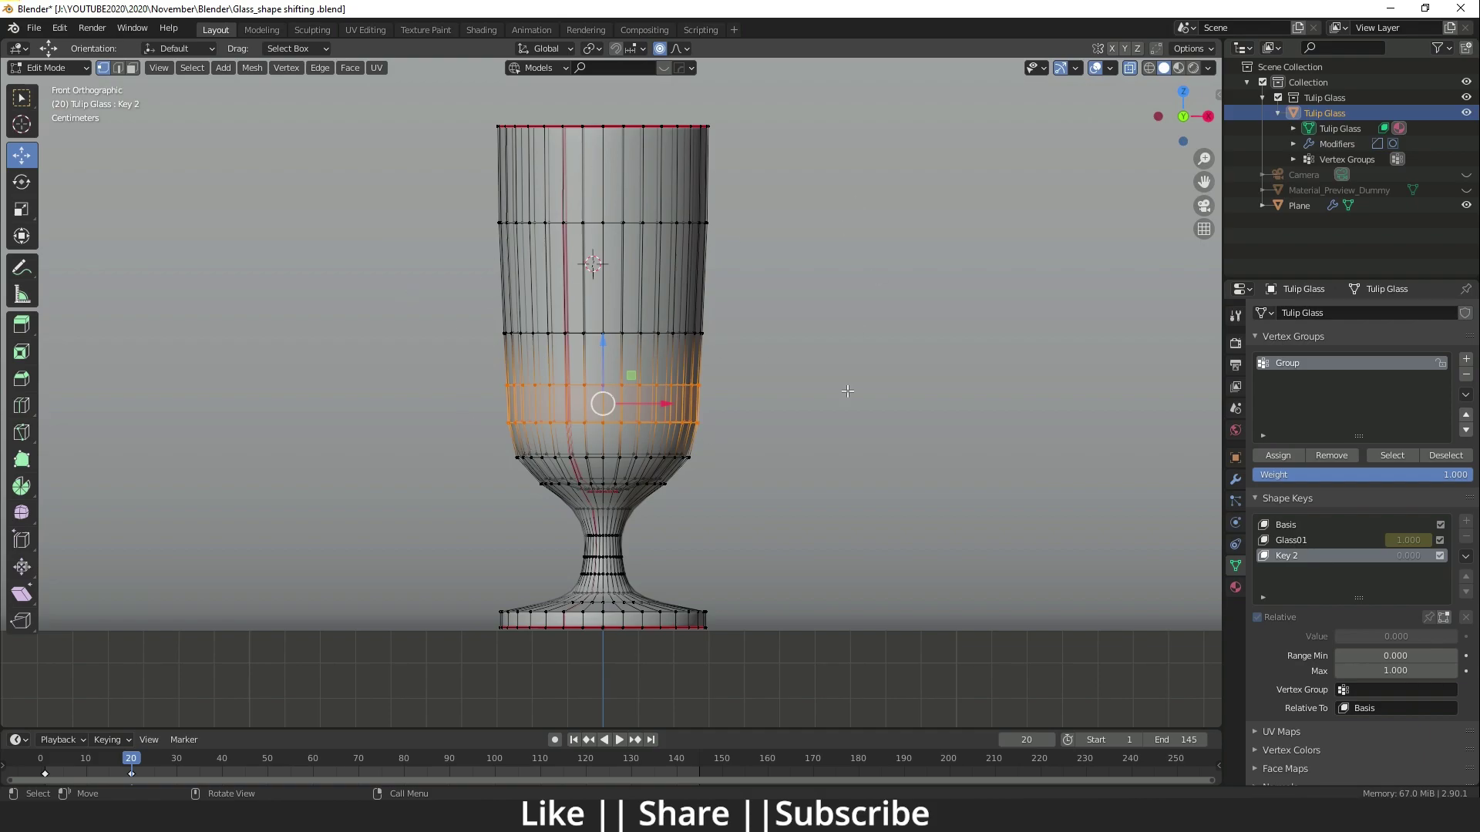
pyautogui.press('Tab')
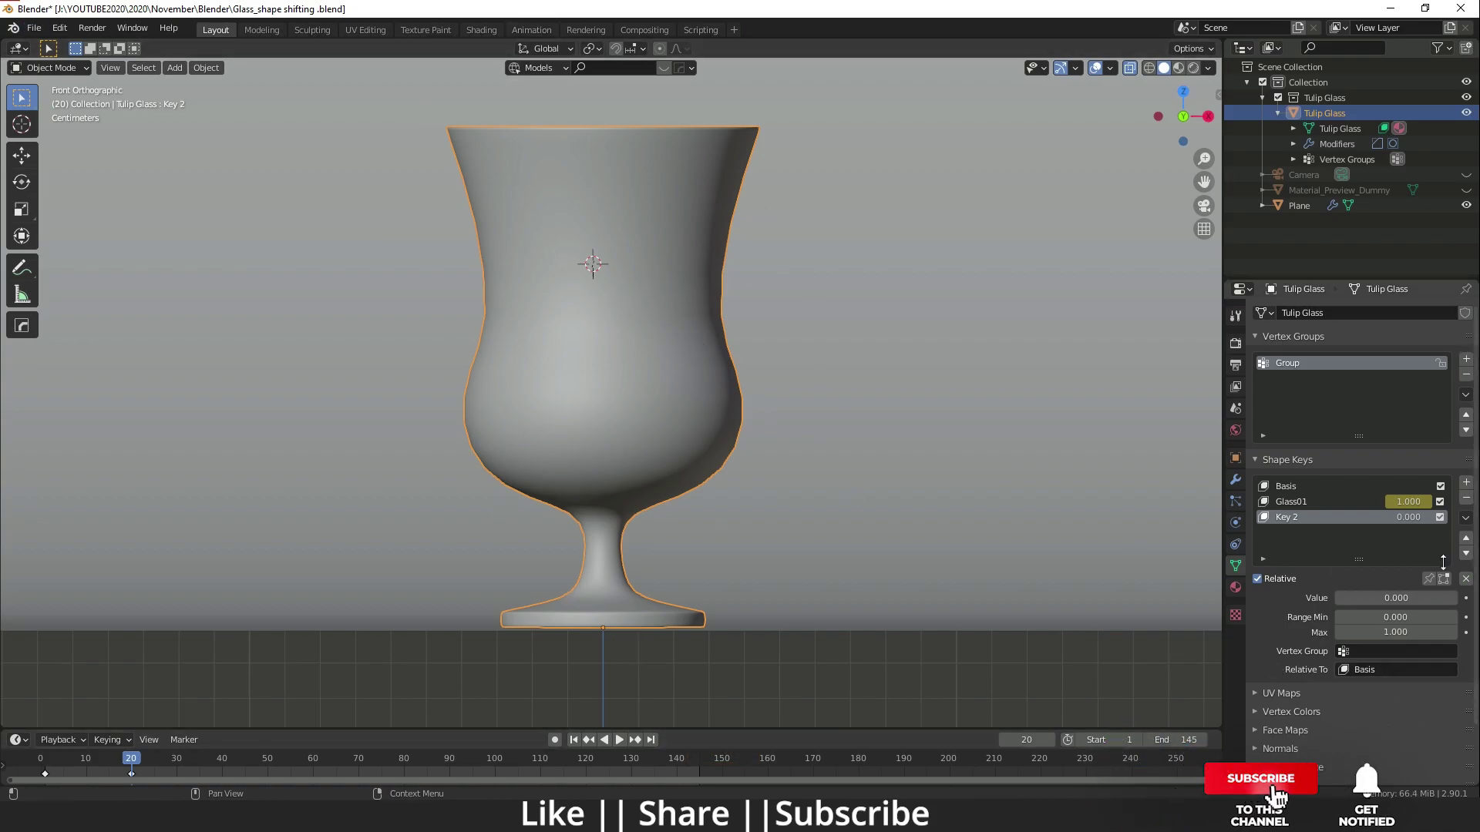
pyautogui.click(1466, 498)
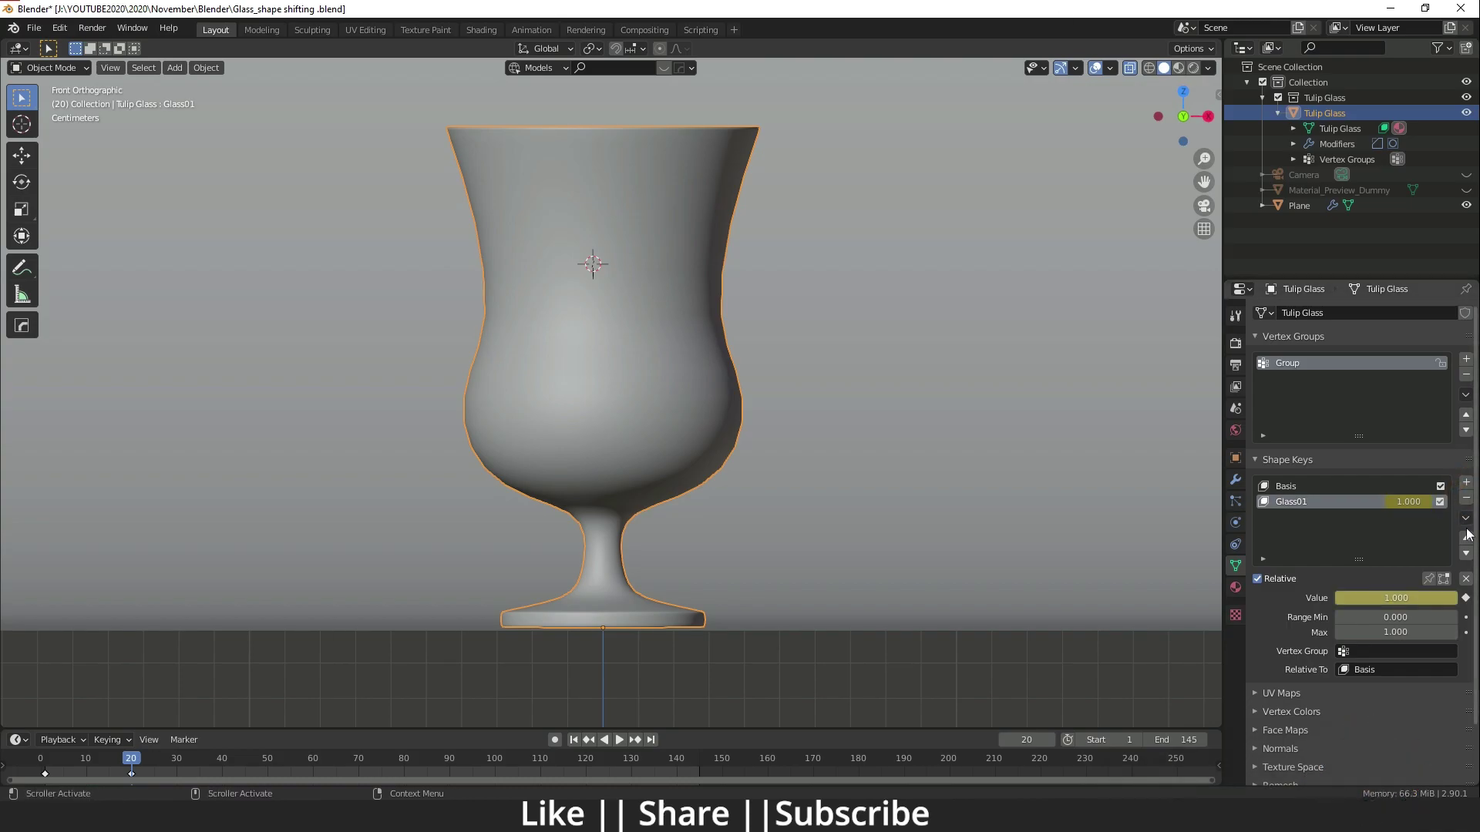
# Step: Create a new shape key from the current mix and rename it Glass02
pyautogui.click(1467, 519)
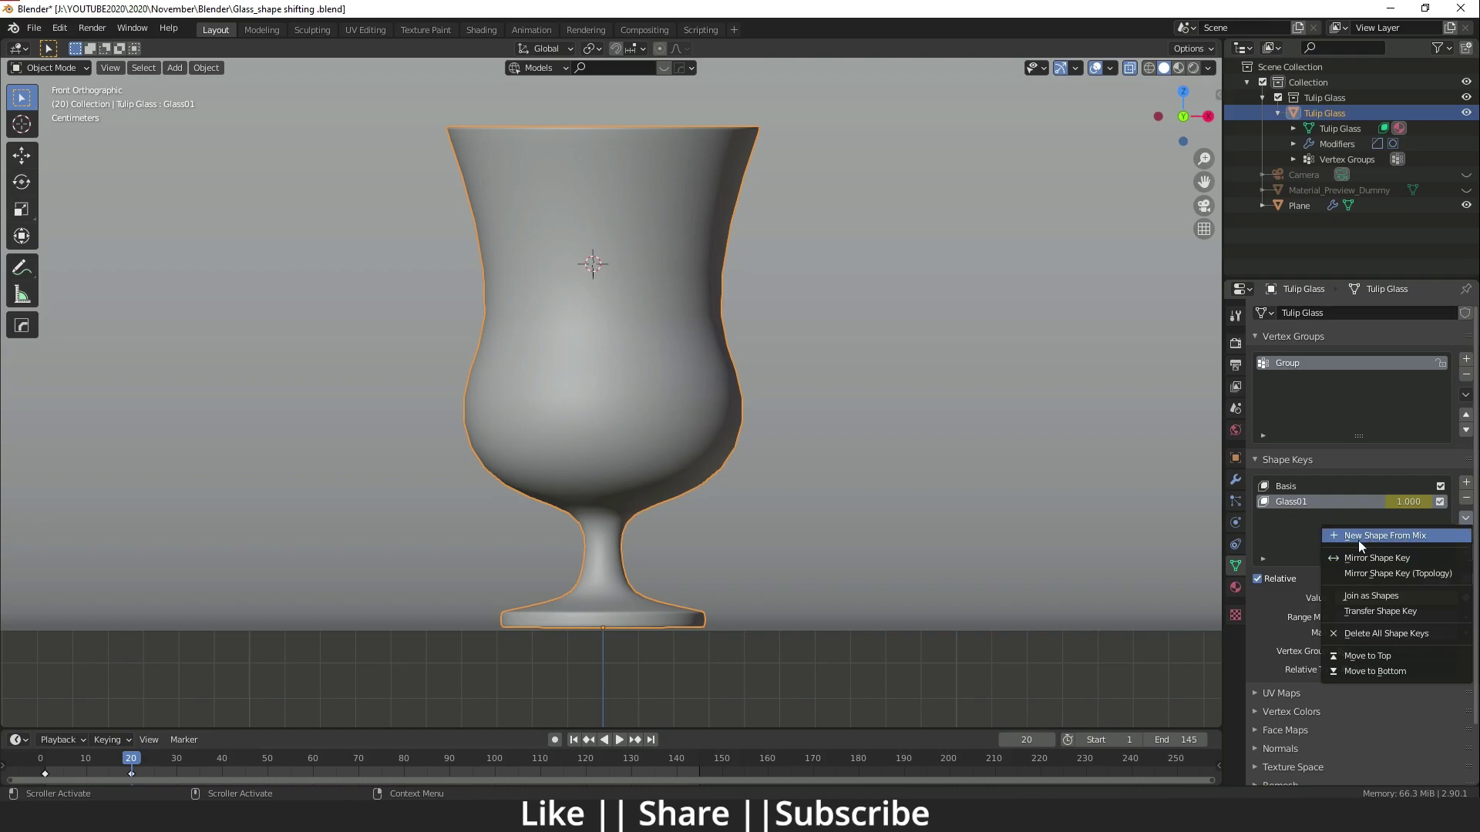
pyautogui.click(1405, 538)
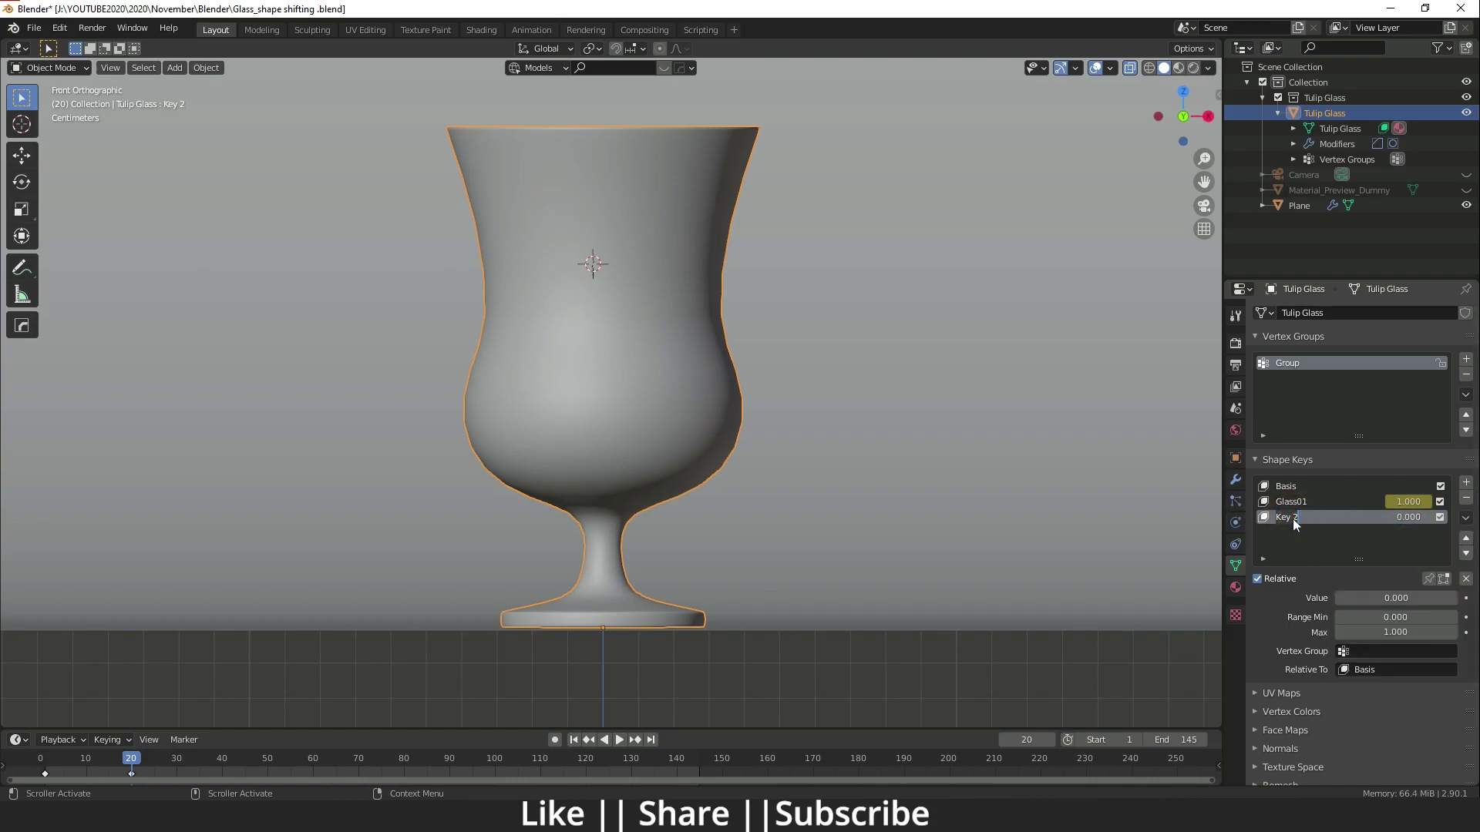
pyautogui.write('Glass')
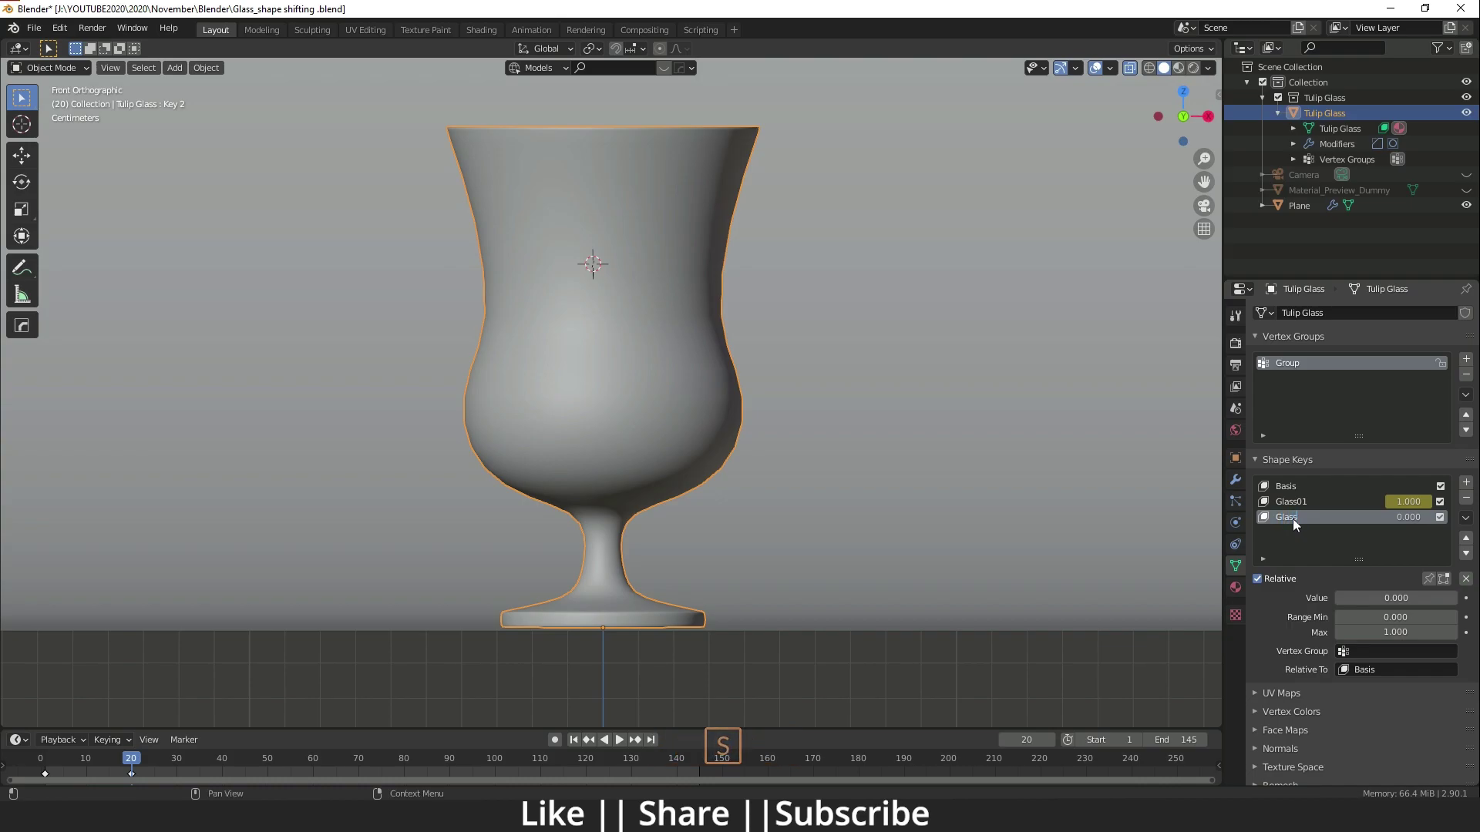
pyautogui.write('02')
pyautogui.press('Return')
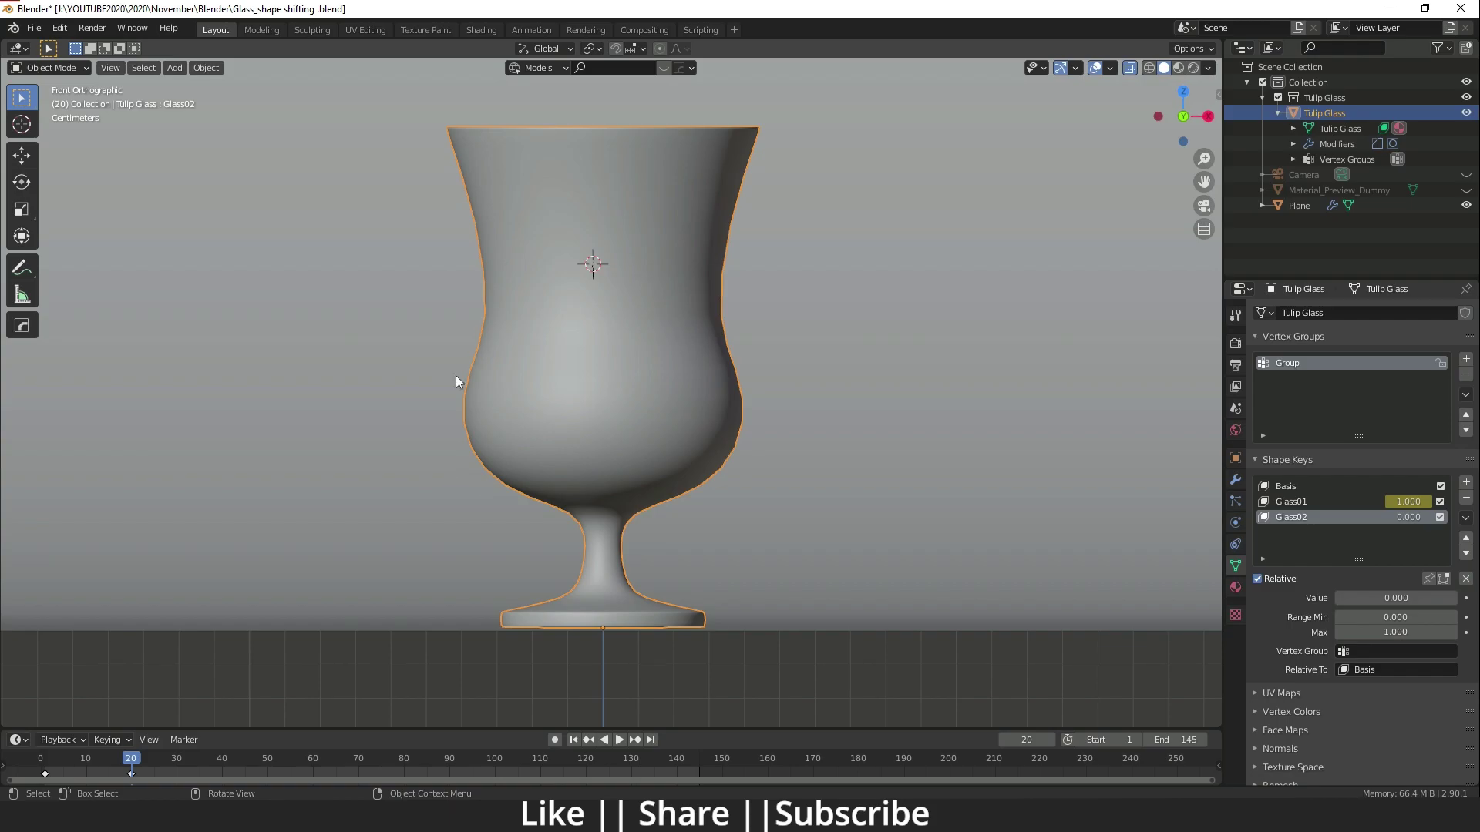
# Step: Reshape the Glass02 mesh into a taller, nearly straight-sided goblet with a long slim stem by scaling and raising its edge loops
pyautogui.press('Tab')
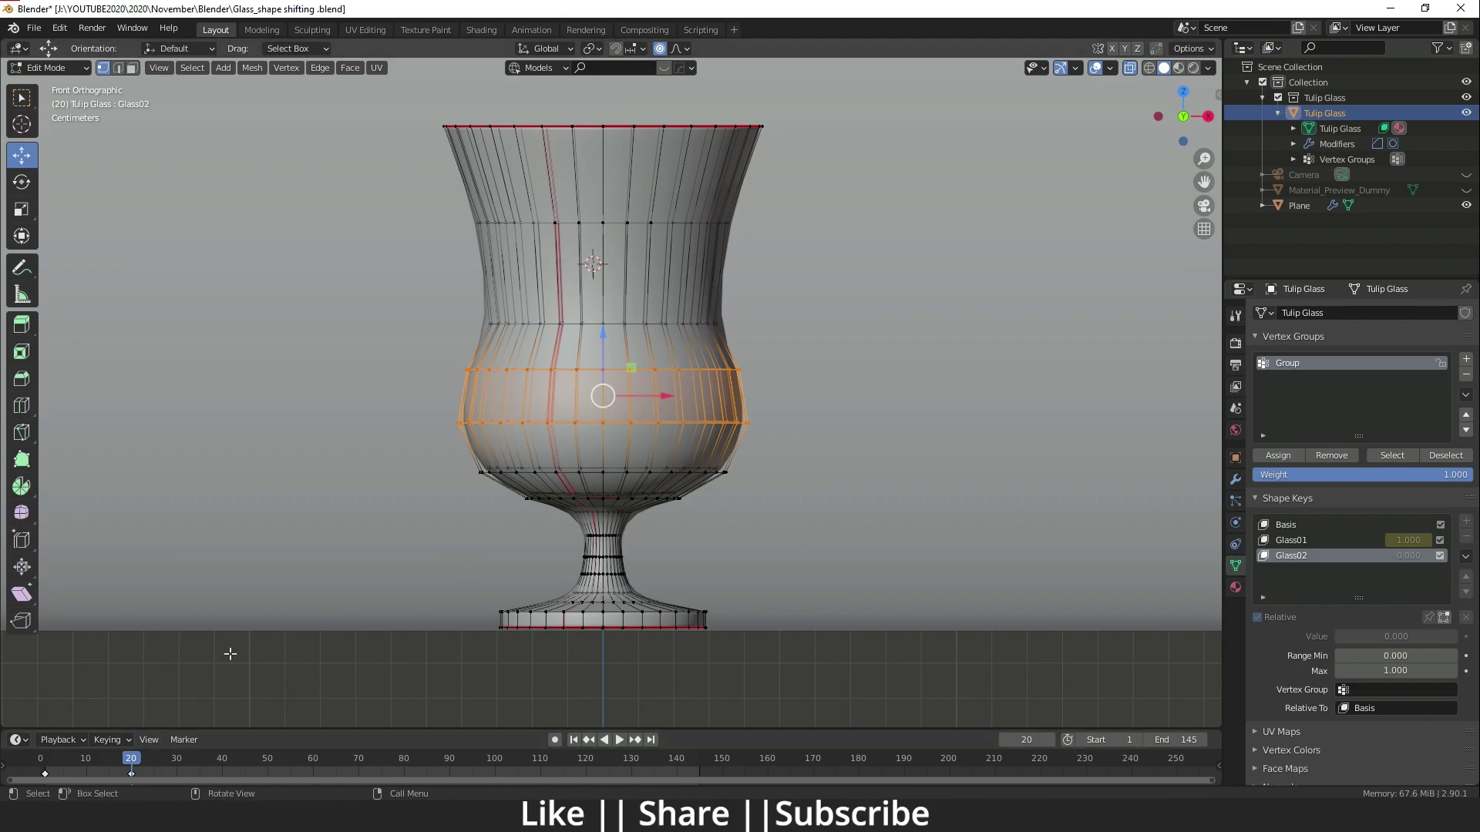
pyautogui.click(852, 487)
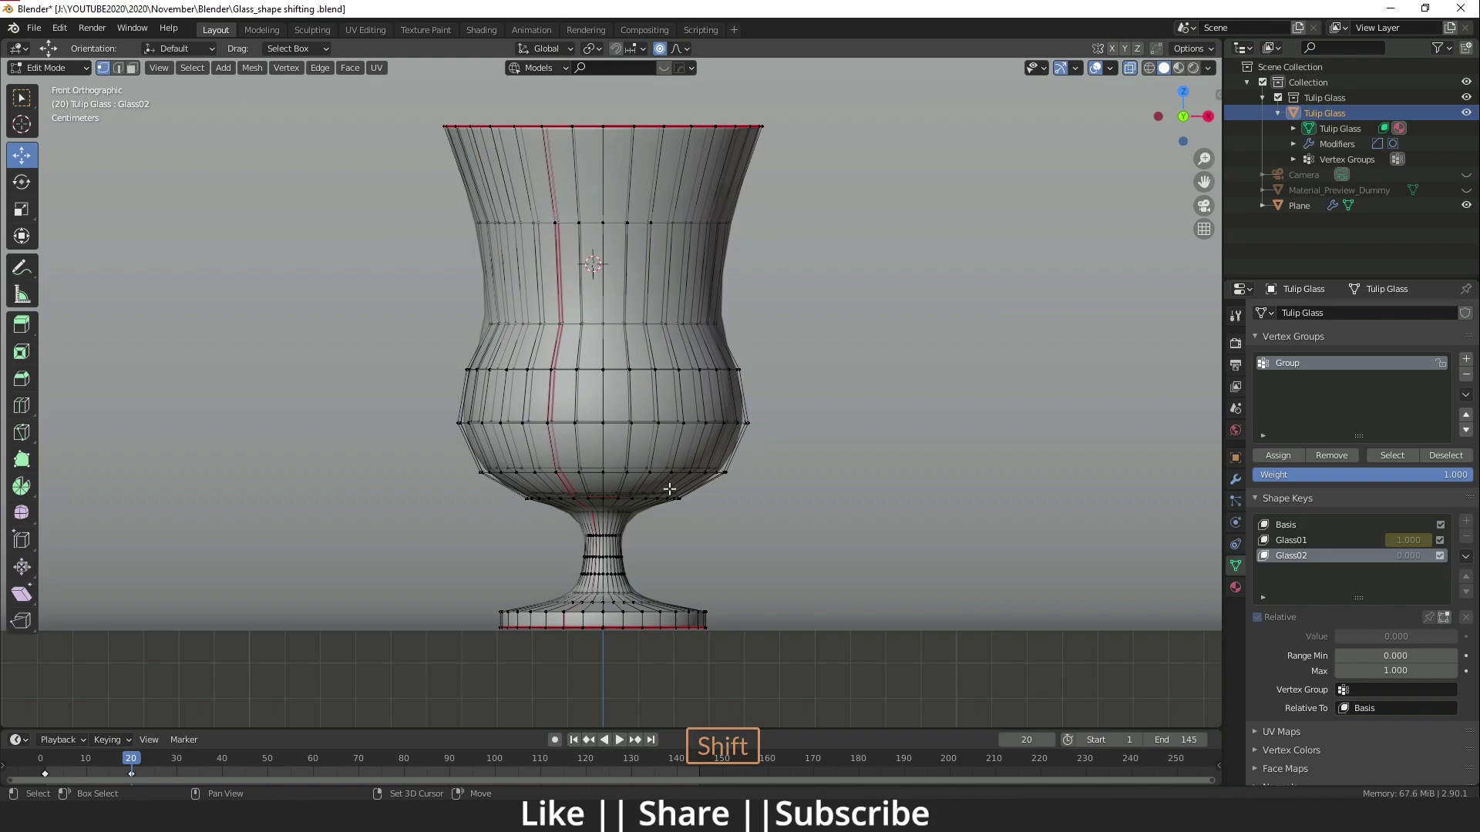
pyautogui.keyDown('shift'); pyautogui.scroll(-2, 570, 436); pyautogui.keyUp('shift')
pyautogui.scroll(-2, 570, 436)
pyautogui.keyDown('alt'); pyautogui.click(662, 326); pyautogui.keyUp('alt')
pyautogui.press('s')
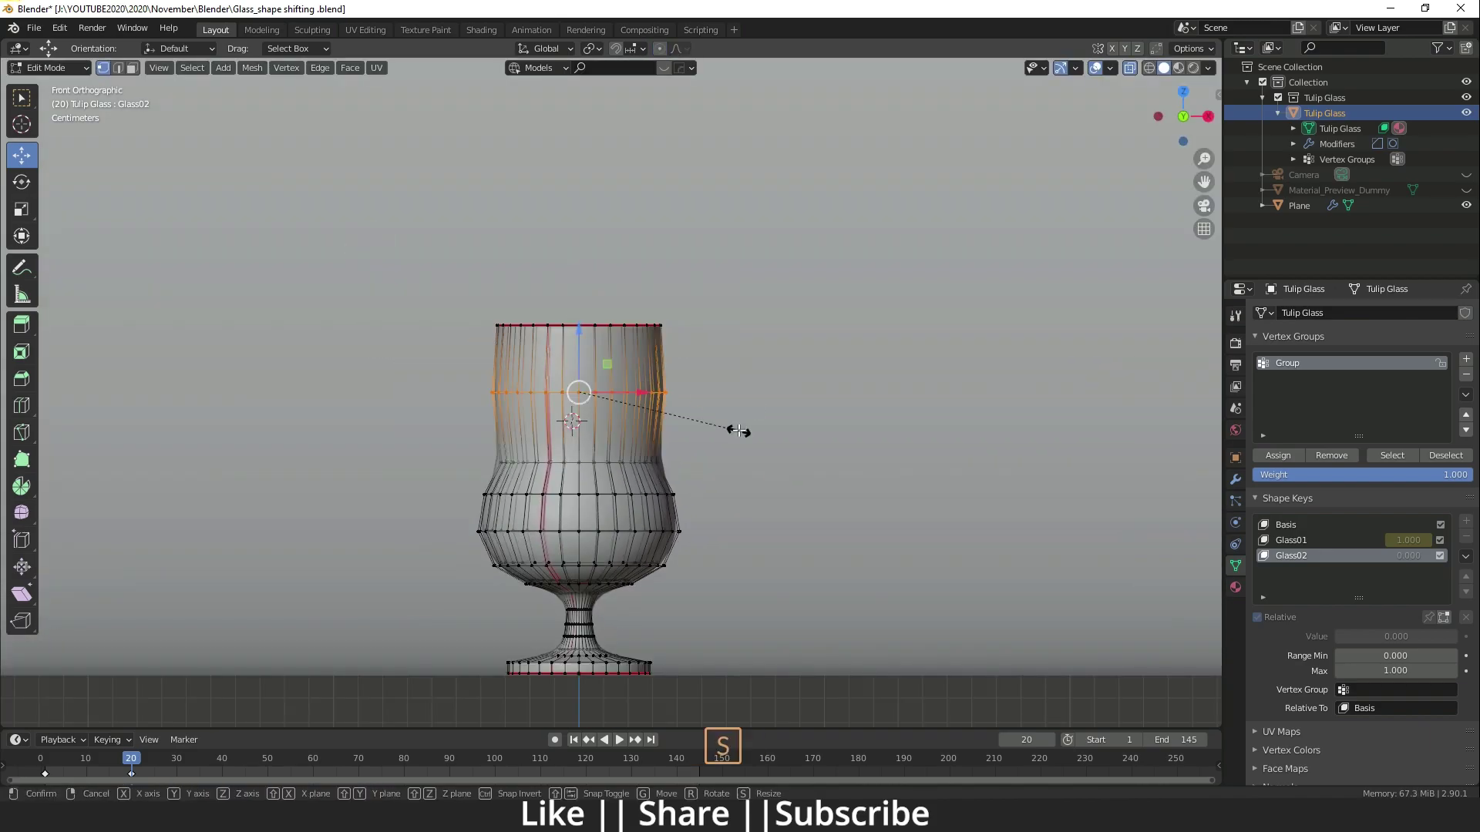
pyautogui.click(717, 422)
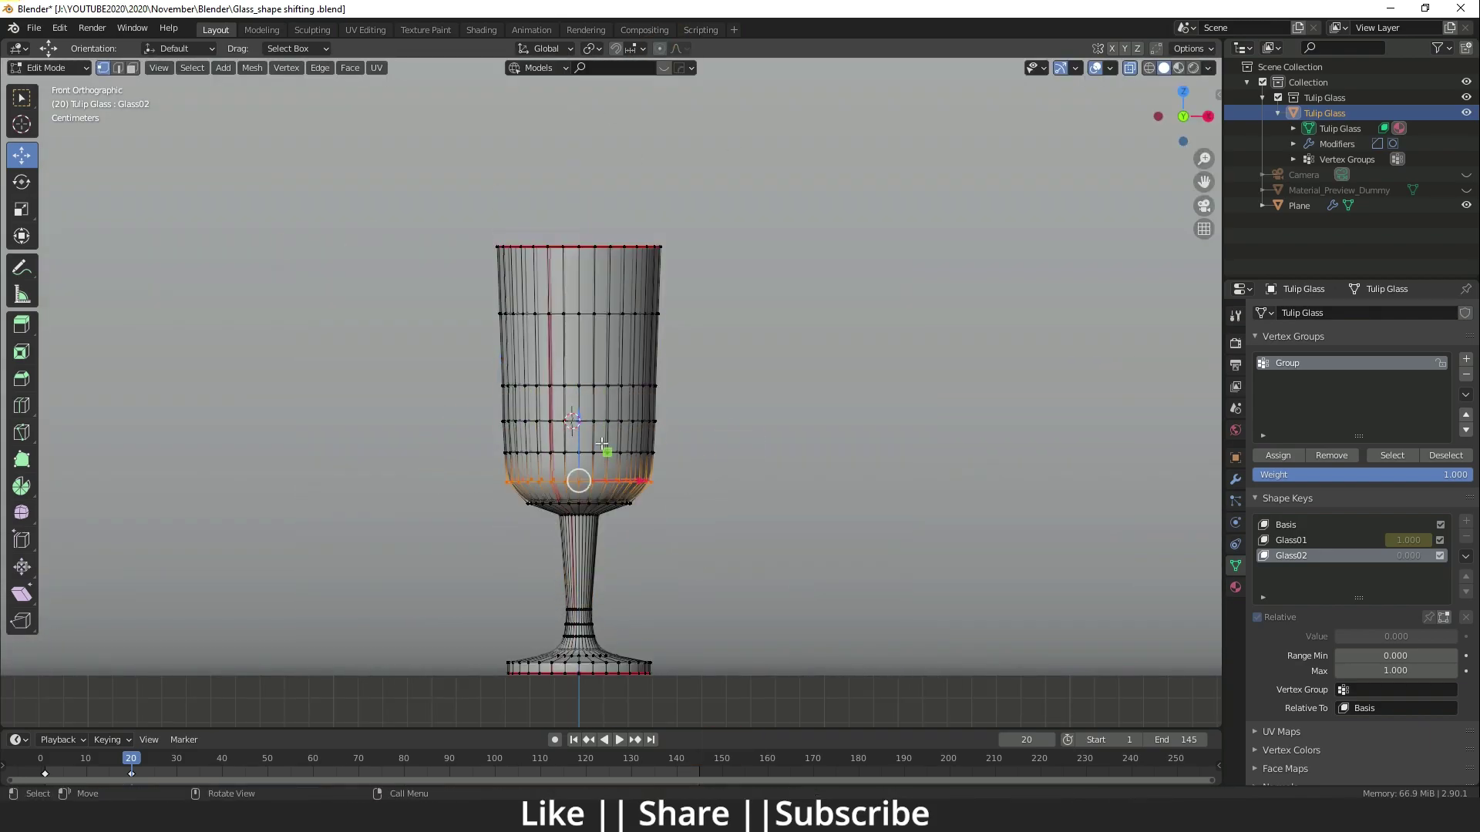
pyautogui.press('Tab')
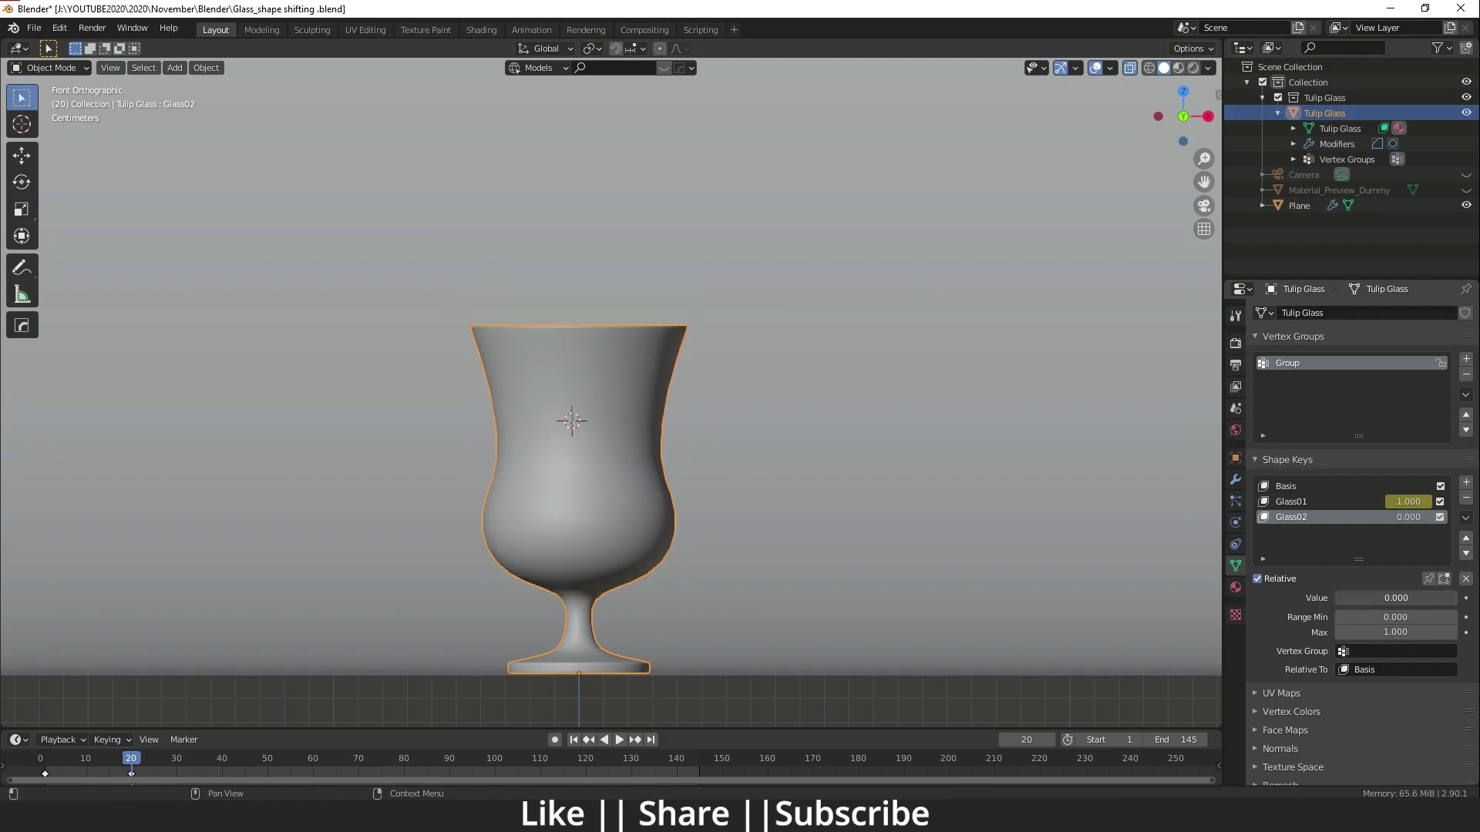
# Step: Test the Glass02 value and compare the blended result with the shape key's edited mesh
pyautogui.moveTo(1379, 598); pyautogui.dragTo(1341, 598)
pyautogui.press('Tab')
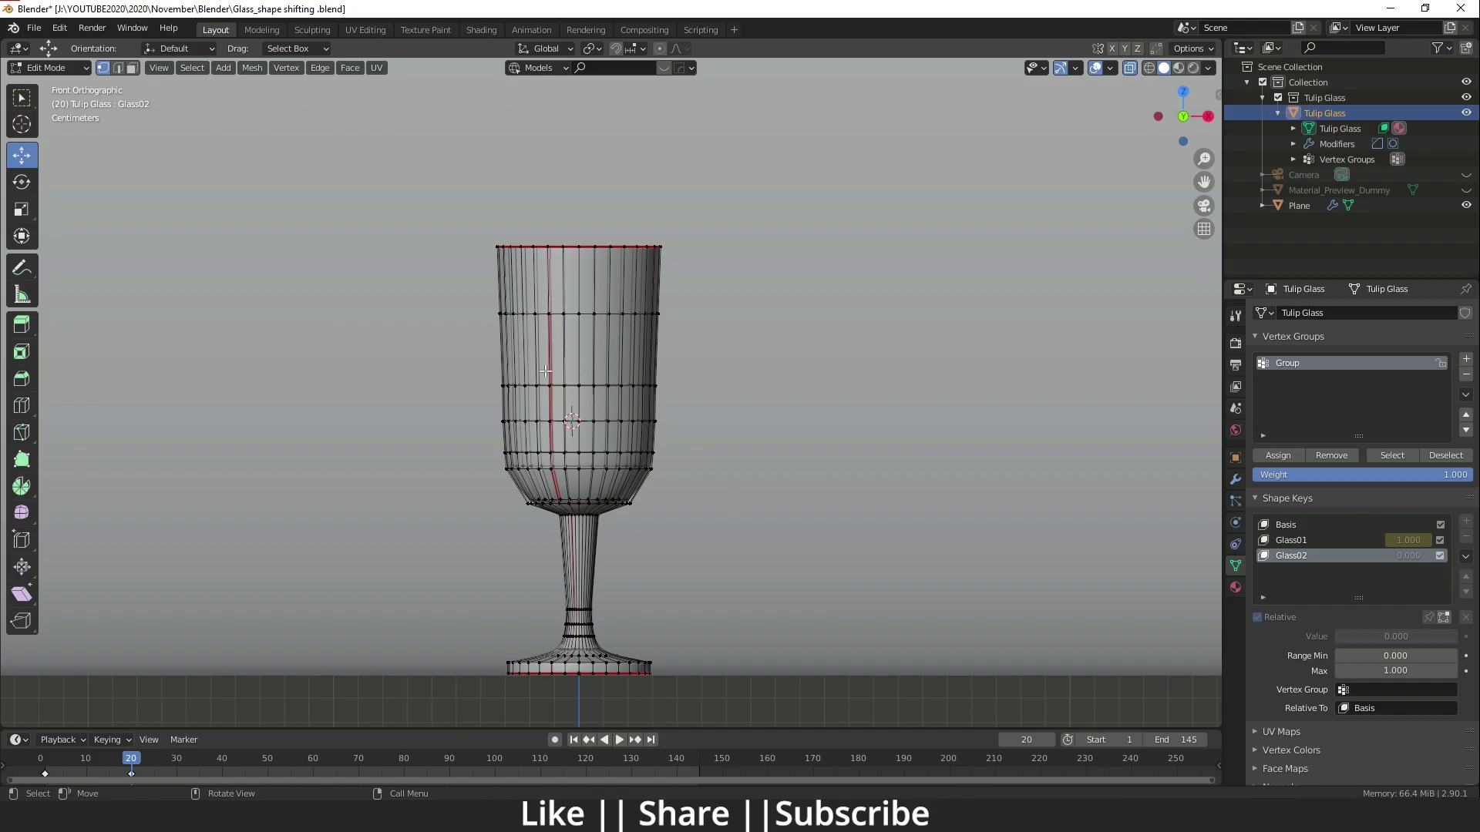
pyautogui.press('Tab')
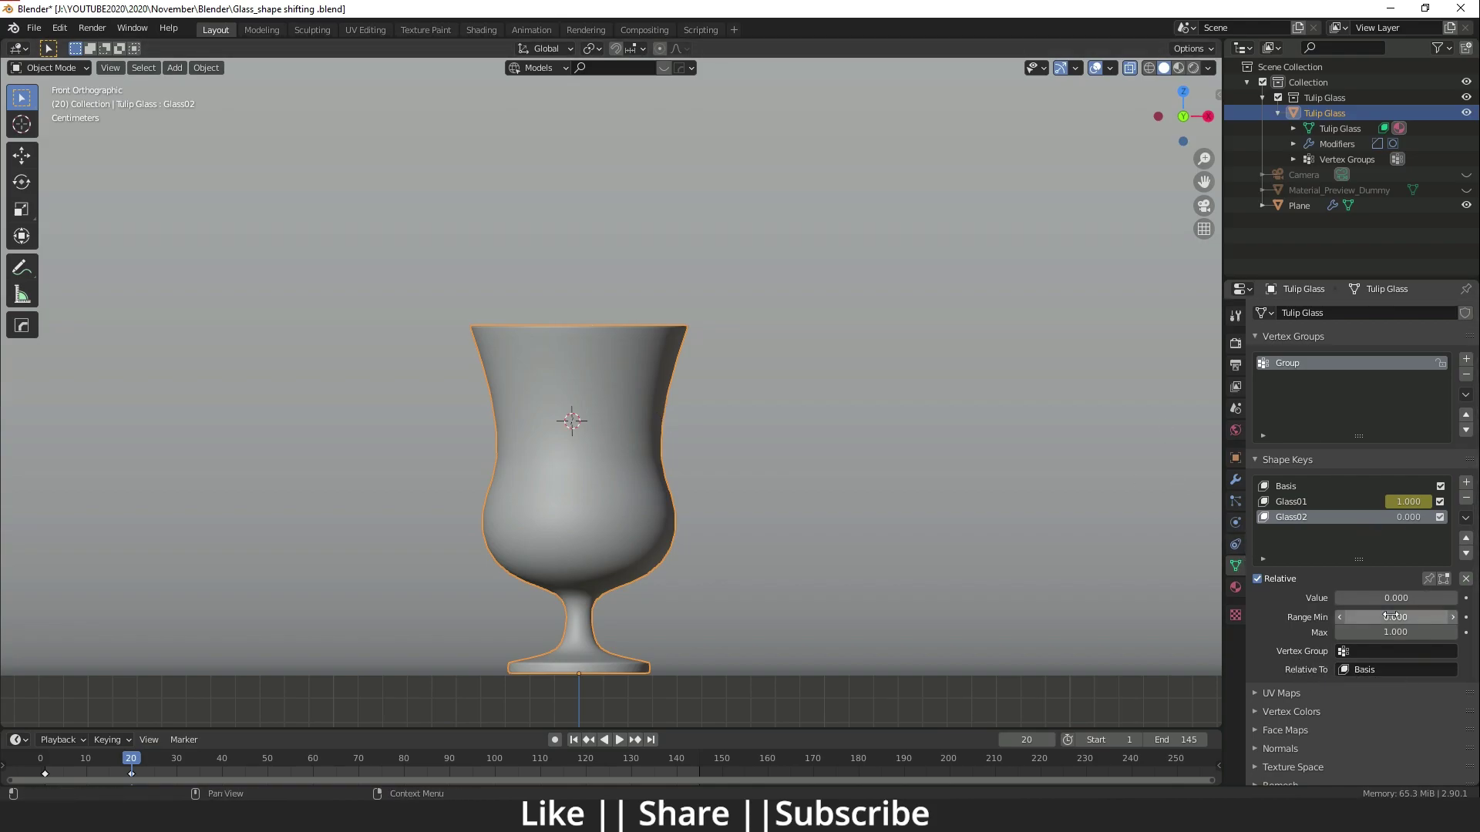
pyautogui.moveTo(1353, 595); pyautogui.dragTo(1353, 595)
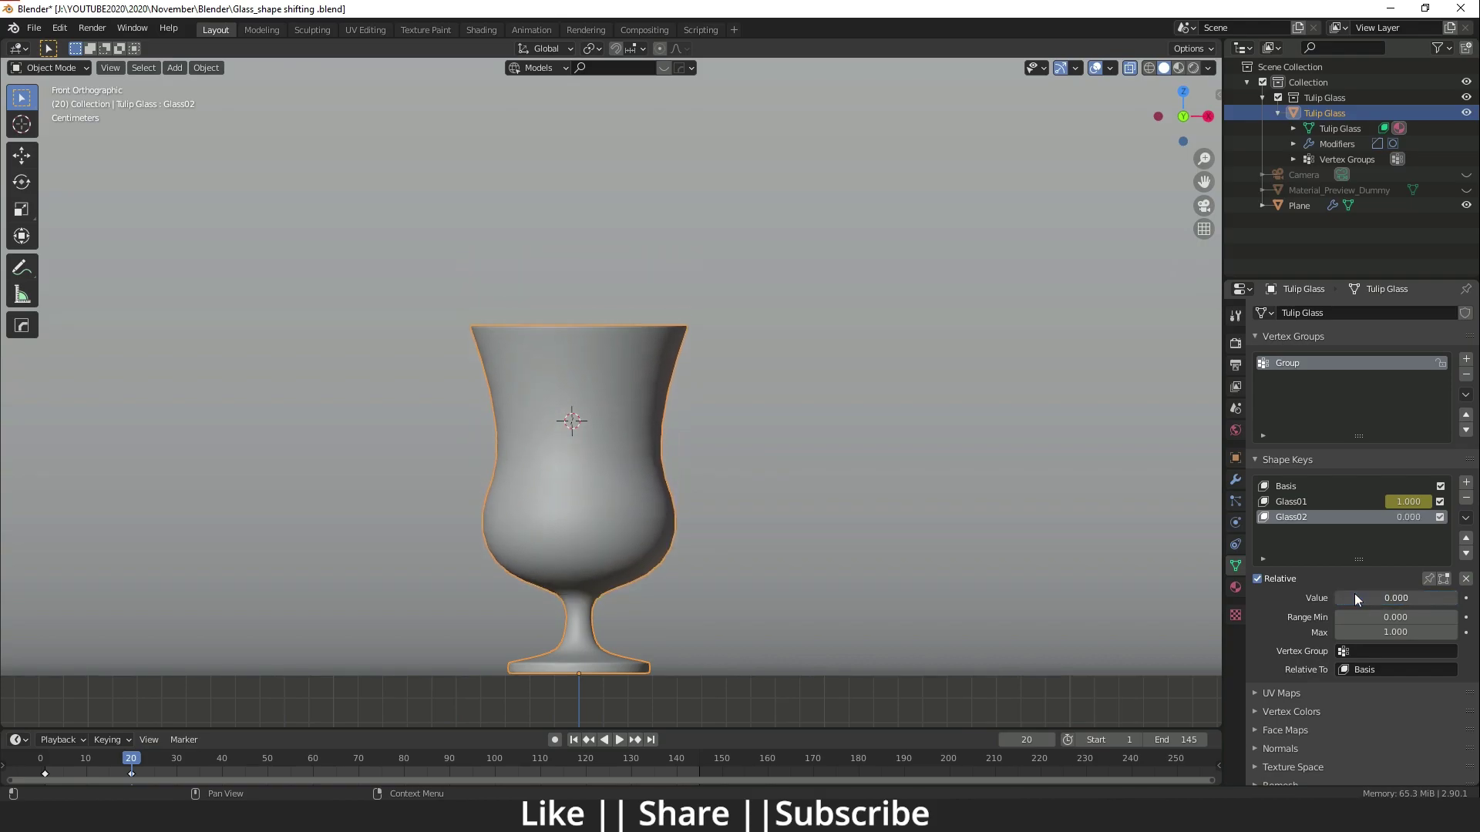
# Step: Make the Glass02 shape key relative to Glass01 and test its value
pyautogui.click(1383, 672)
pyautogui.click(1343, 527)
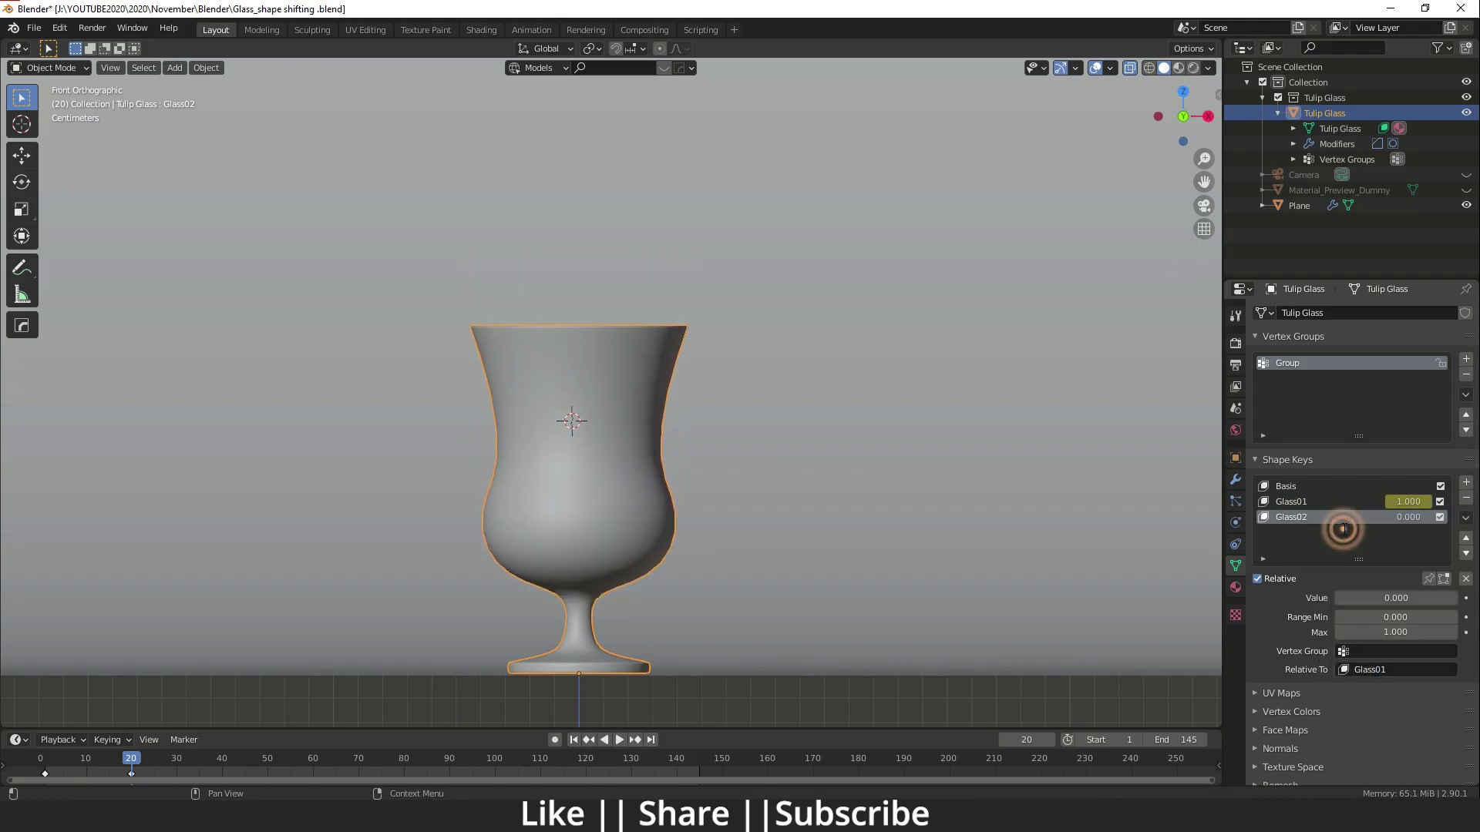
pyautogui.moveTo(1334, 598); pyautogui.dragTo(1335, 598)
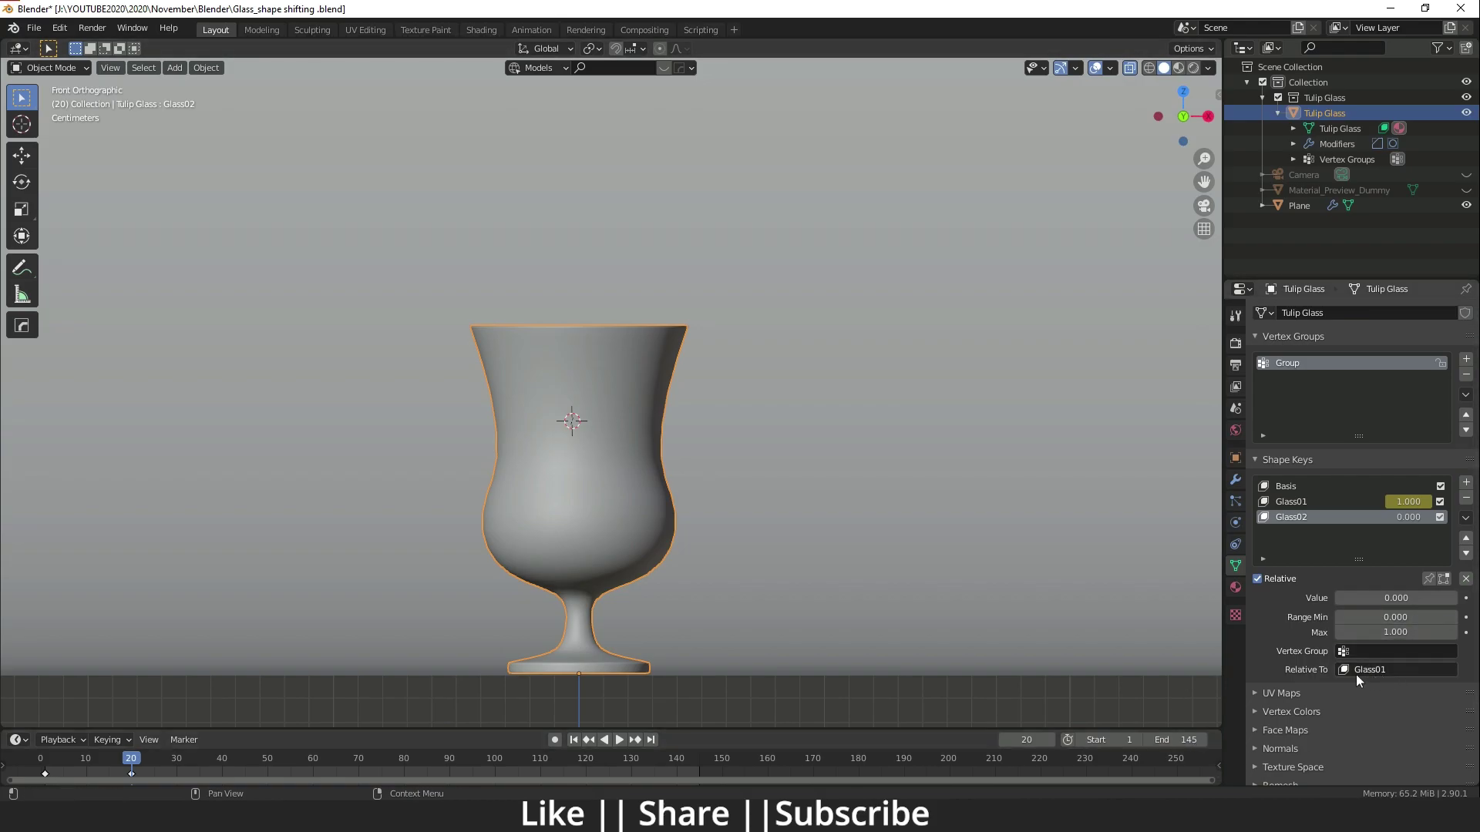
pyautogui.click(1376, 669)
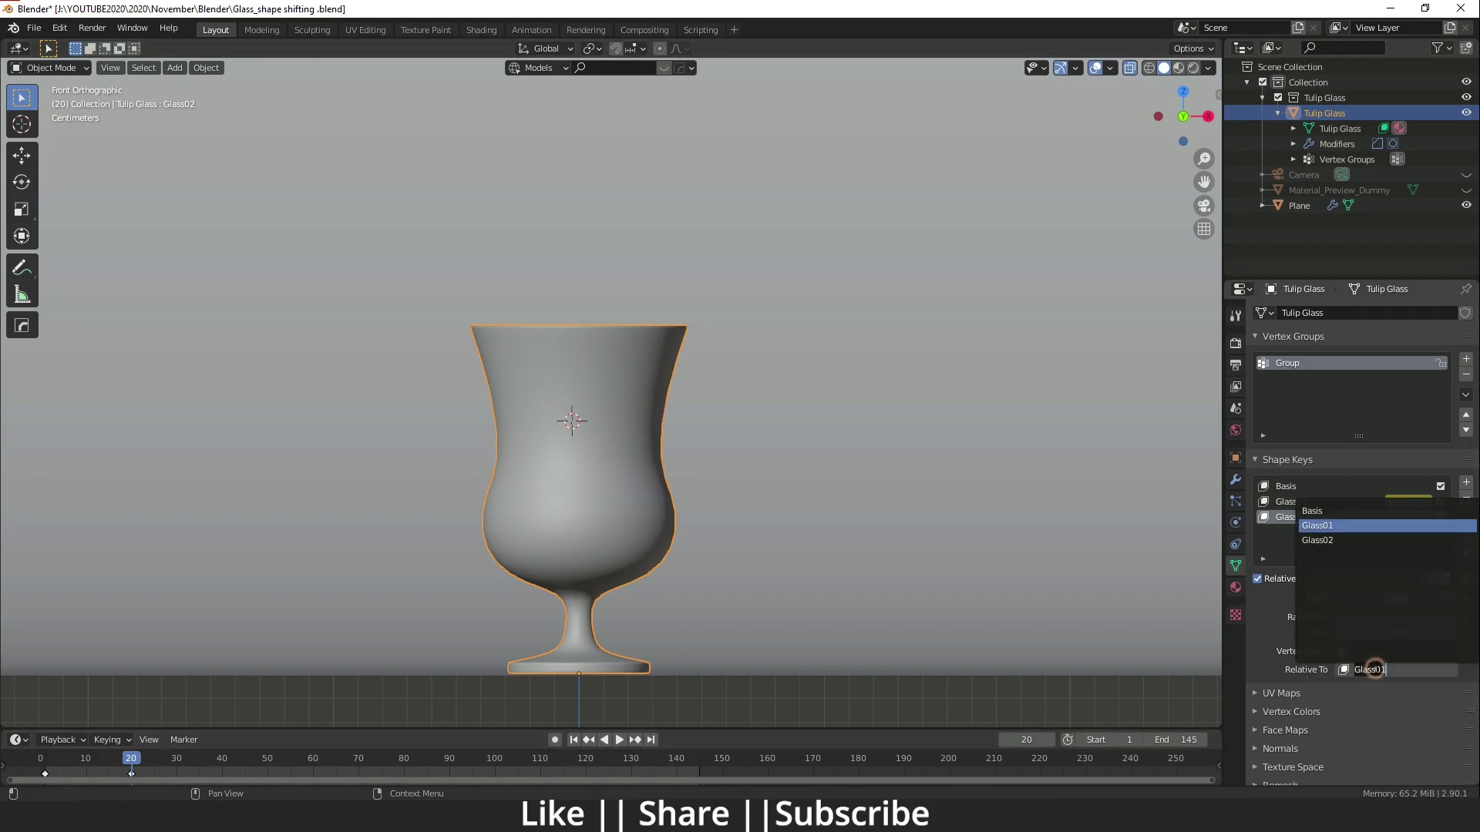
pyautogui.click(1385, 715)
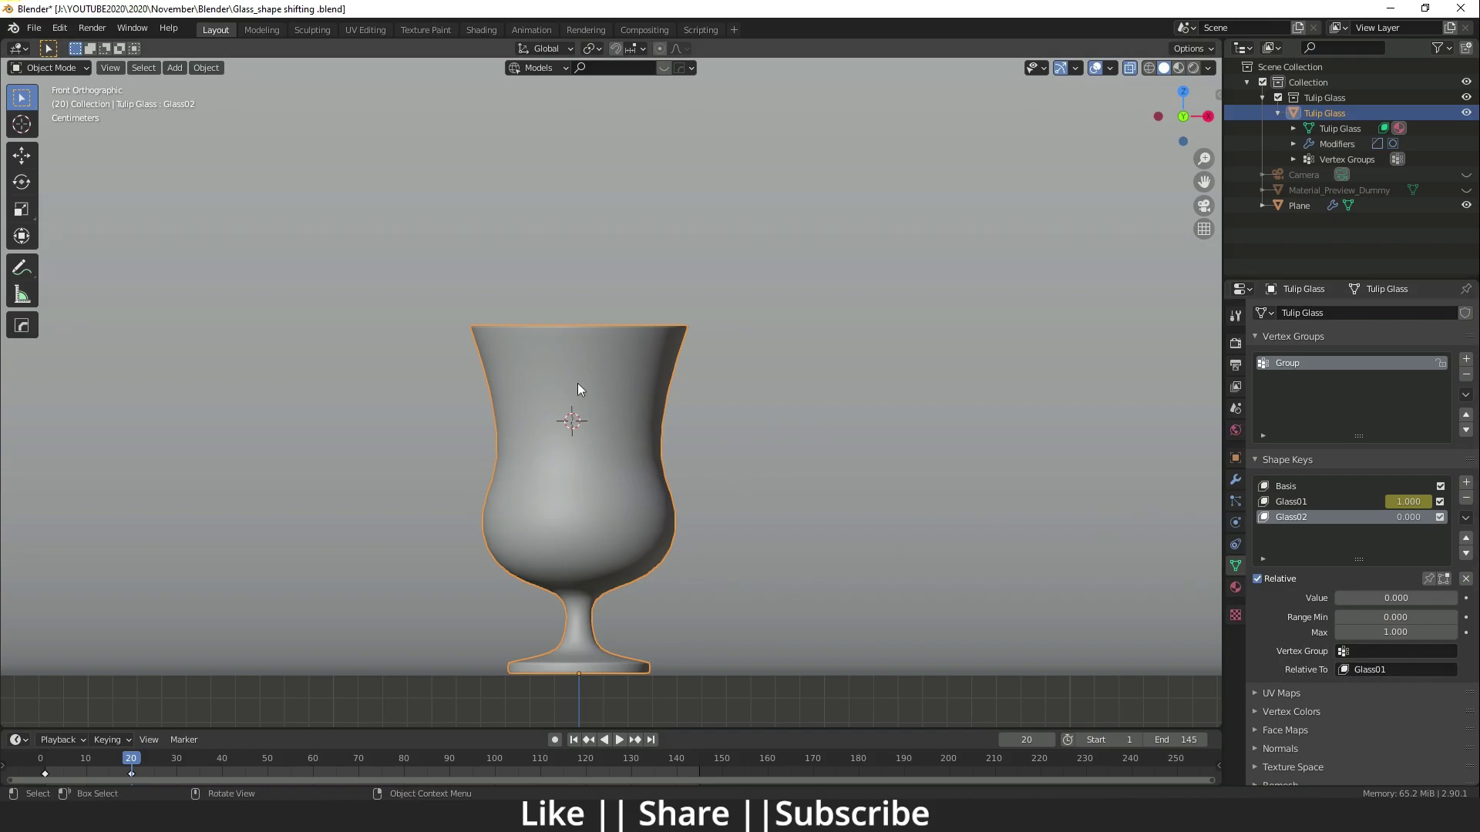
pyautogui.moveTo(1362, 596); pyautogui.dragTo(1361, 597)
# Step: Go to frame 30 and keyframe the Glass02 value of 0.000
pyautogui.press('space')
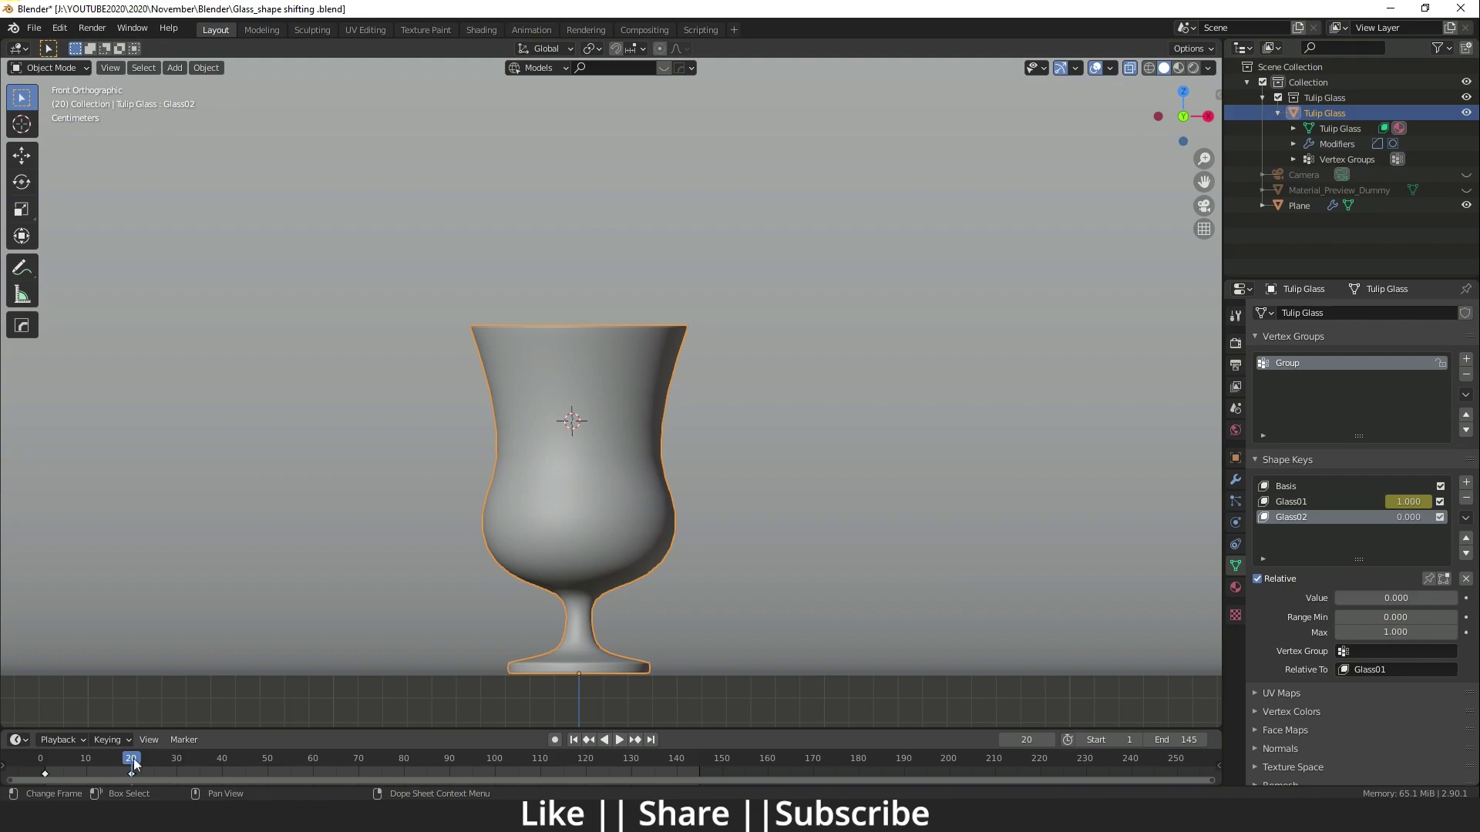
pyautogui.press('space')
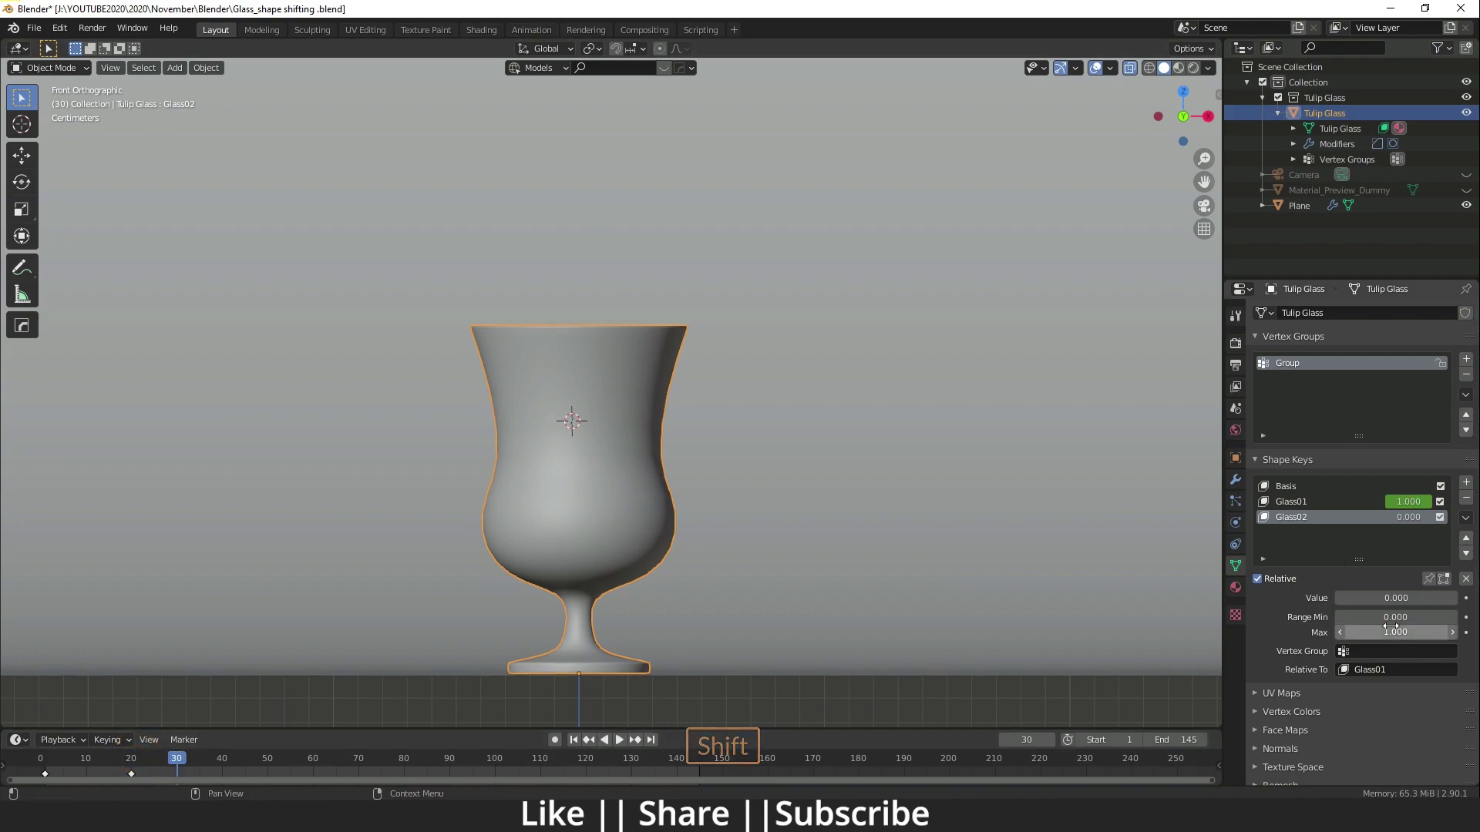
pyautogui.click(1466, 599)
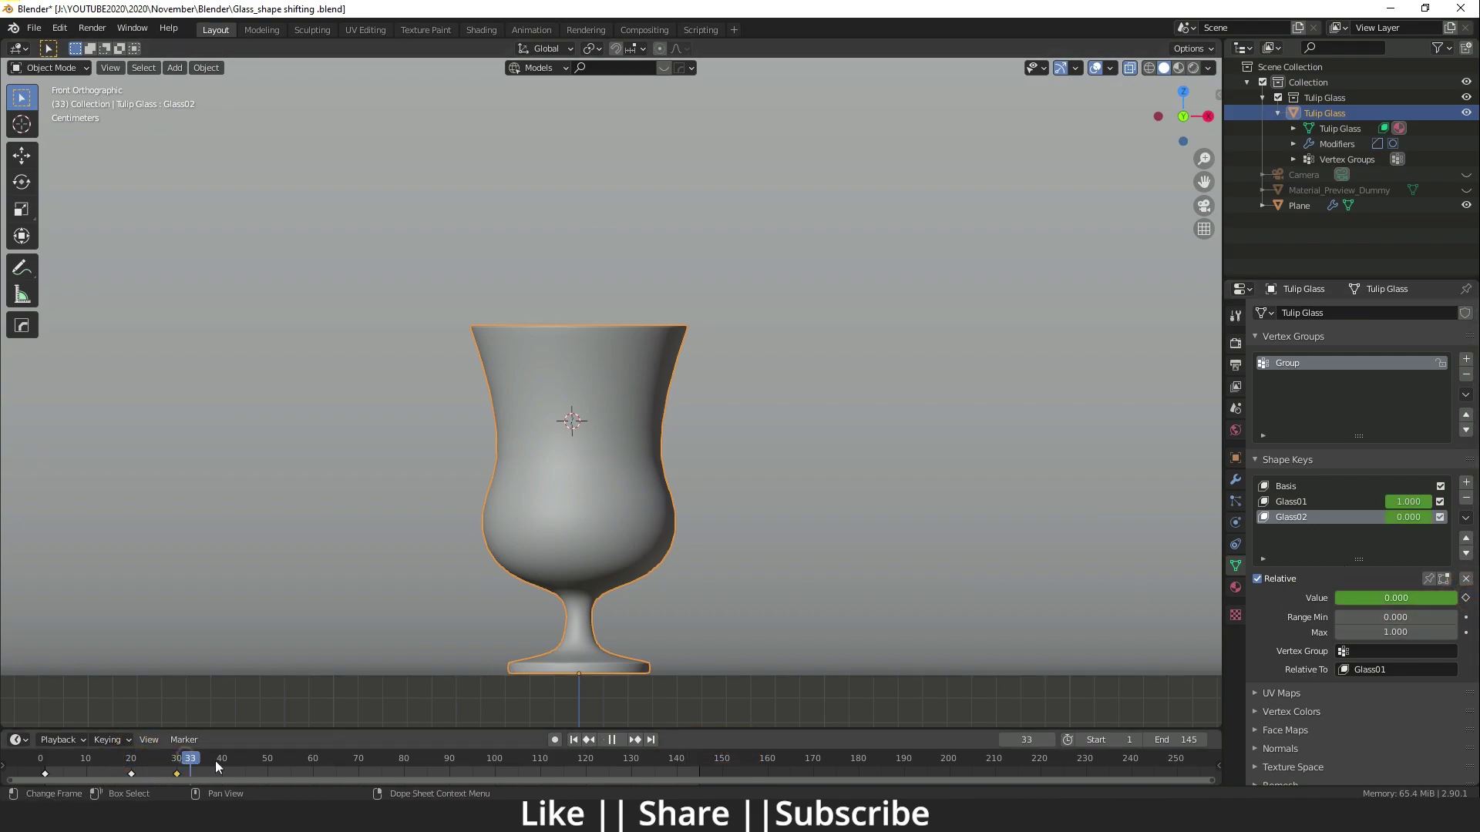
# Step: Go to frame 50, set the Glass02 value to 1, and keyframe it
pyautogui.moveTo(215, 761); pyautogui.dragTo(267, 768)
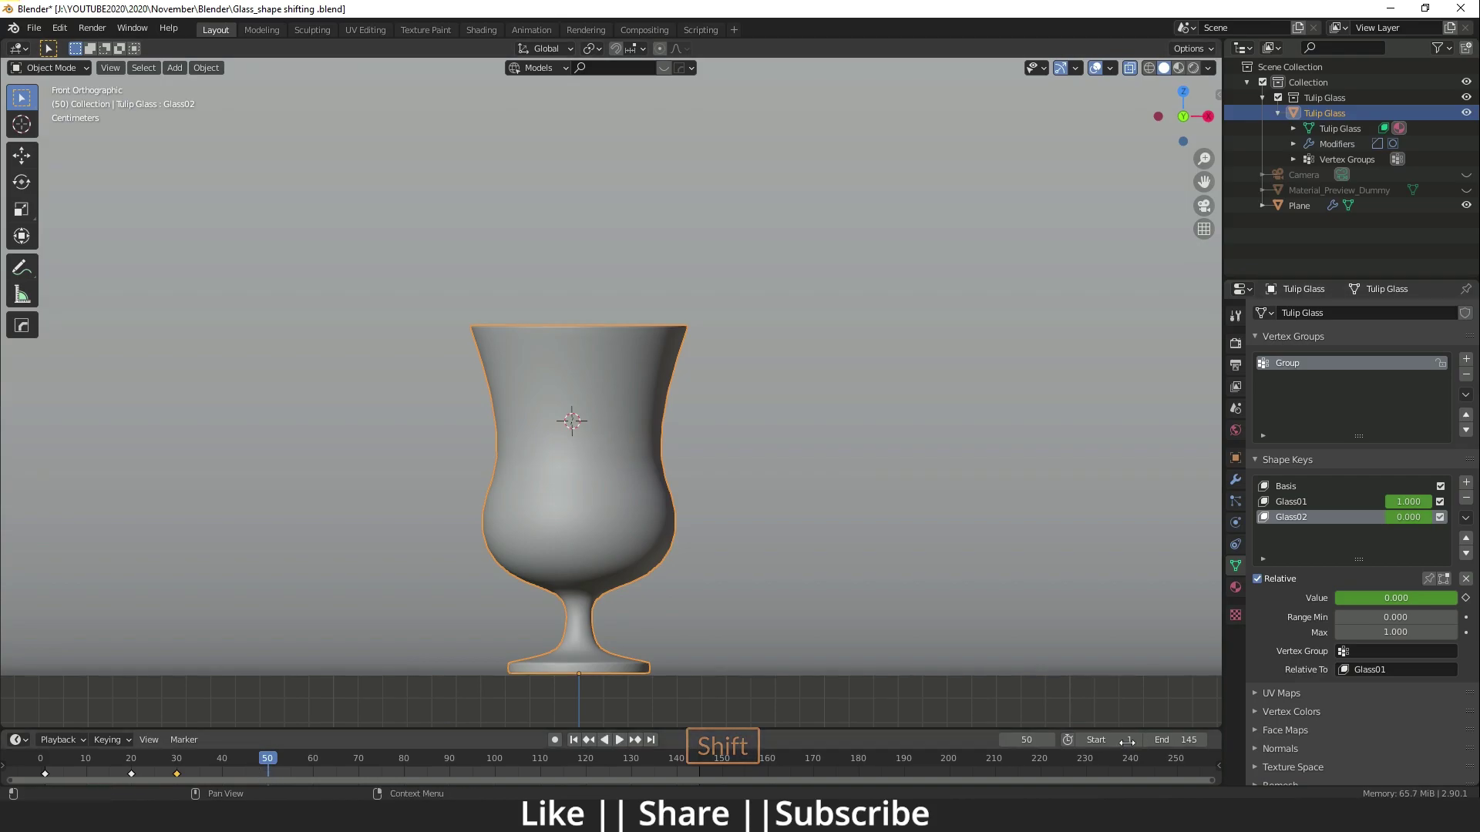
pyautogui.moveTo(1352, 600); pyautogui.dragTo(1351, 600)
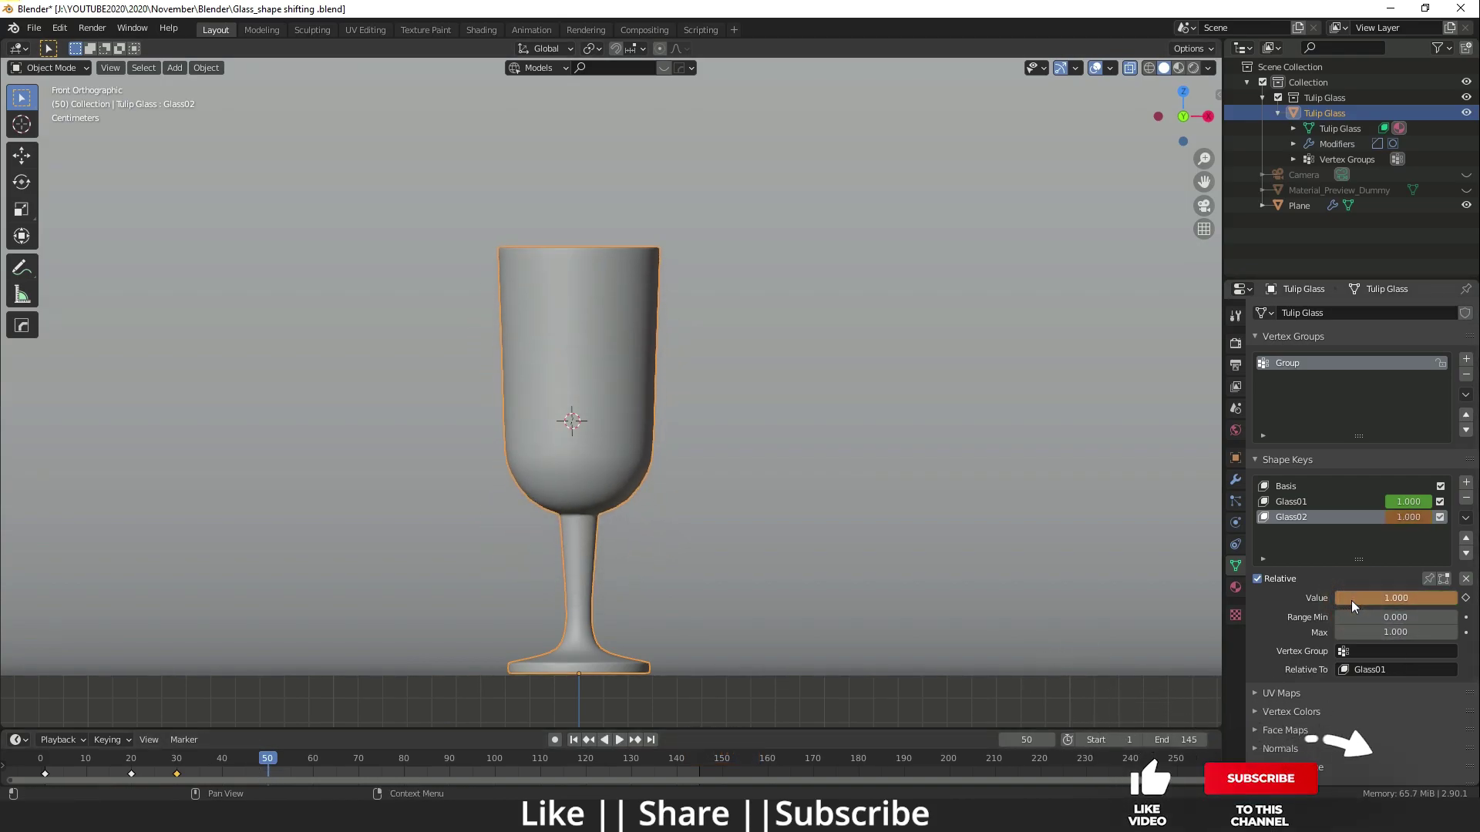
pyautogui.click(1466, 598)
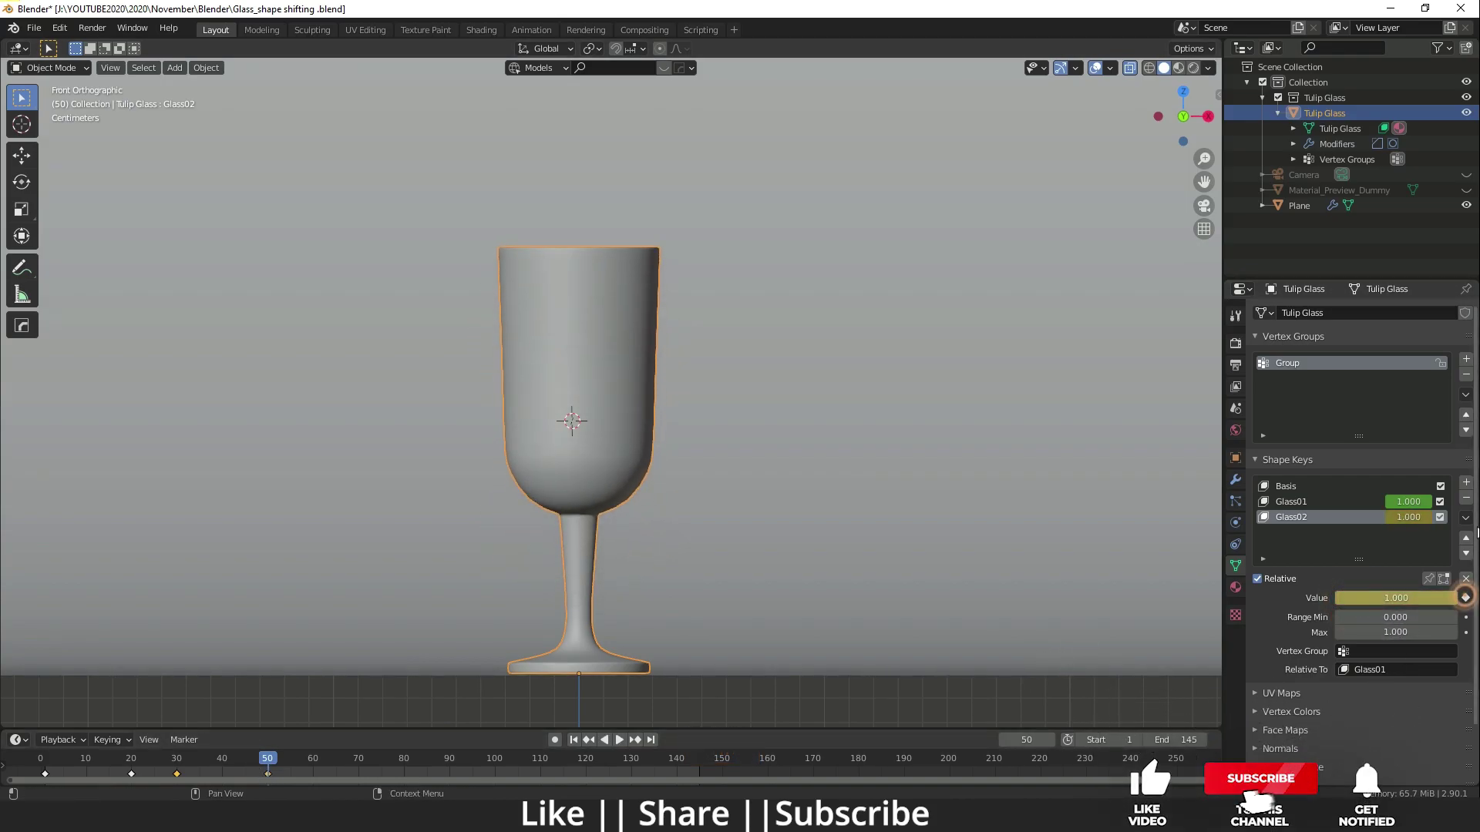
# Step: Play the animation through the Glass01 and Glass02 transitions to check it, and return to frame 50
pyautogui.click(277, 759)
pyautogui.press('space')
pyautogui.click(83, 756)
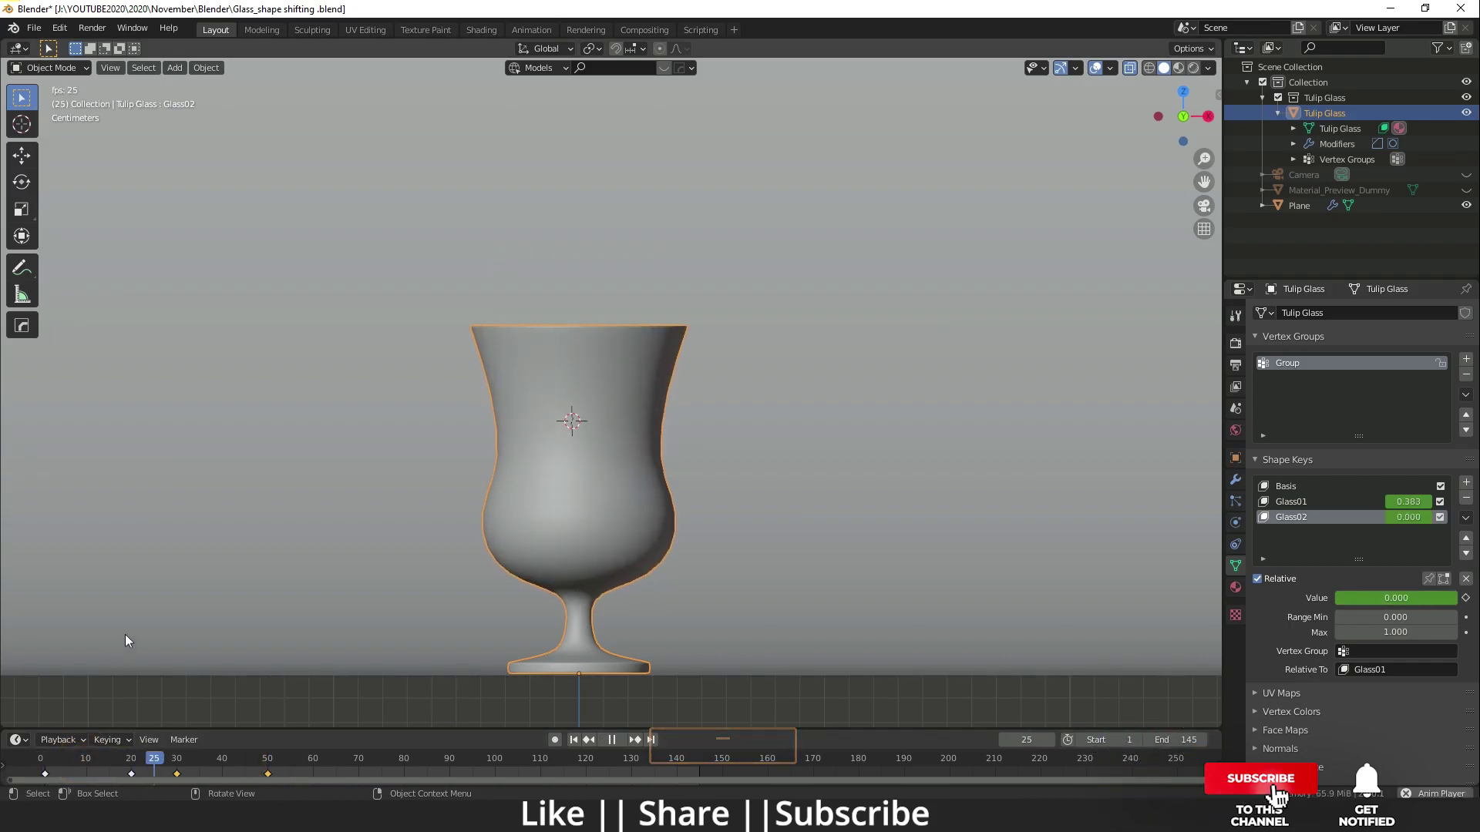
pyautogui.press('space')
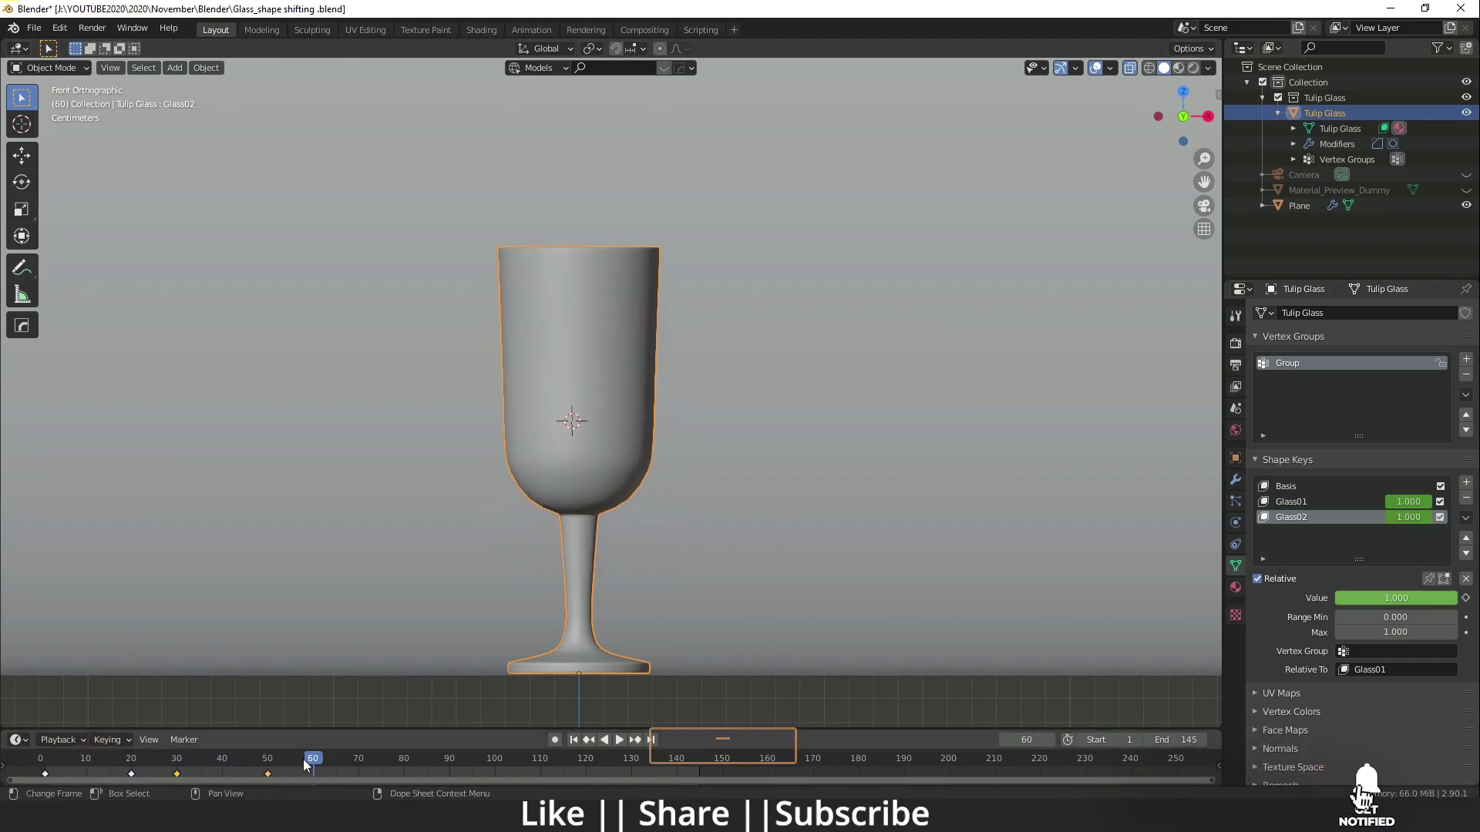
pyautogui.keyDown('shift'); pyautogui.click(304, 760); pyautogui.keyUp('shift')
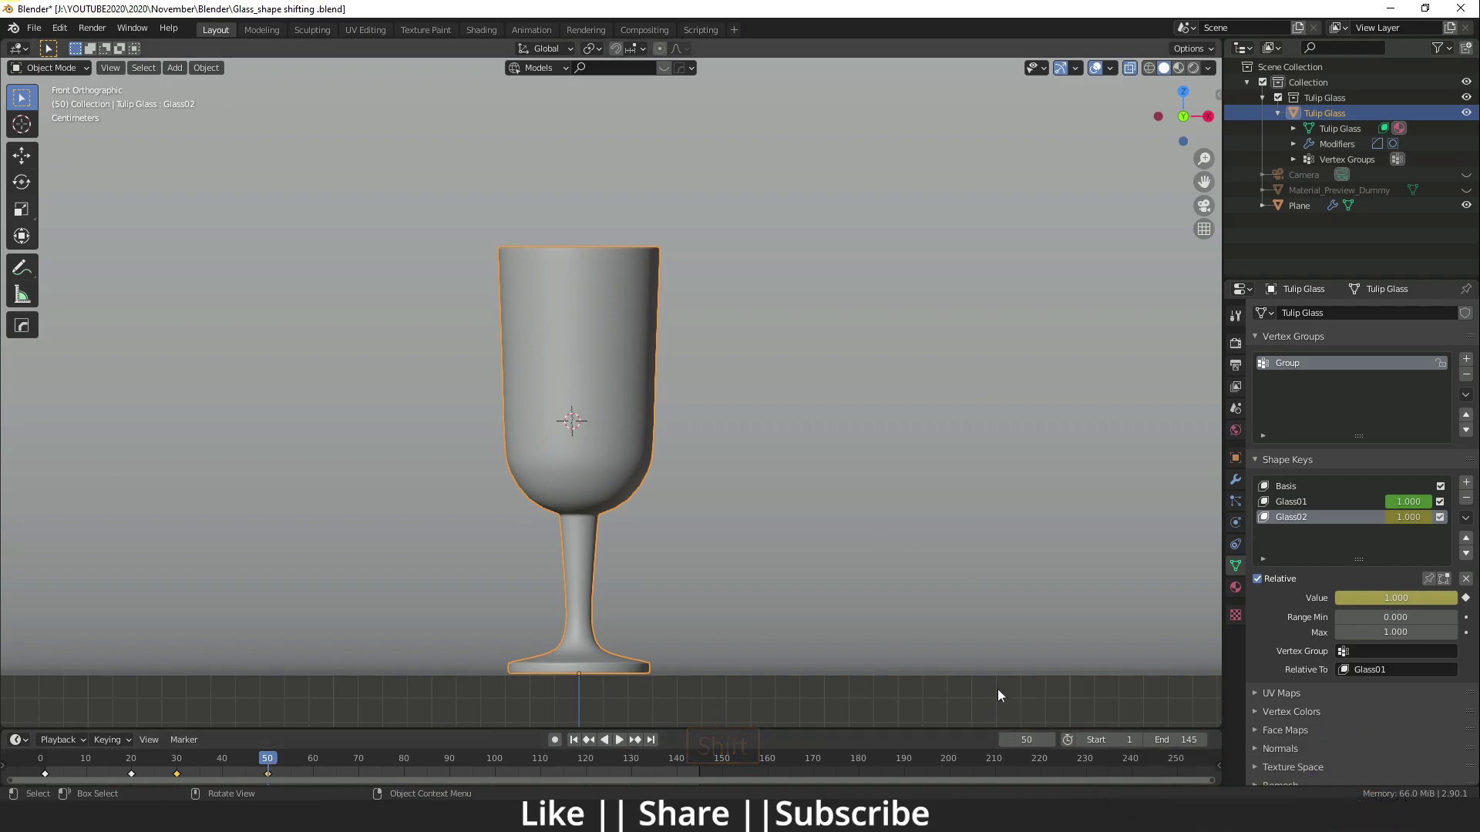
# Step: Create another shape key from the current mix at frame 50 and rename it Glass03
pyautogui.click(1468, 517)
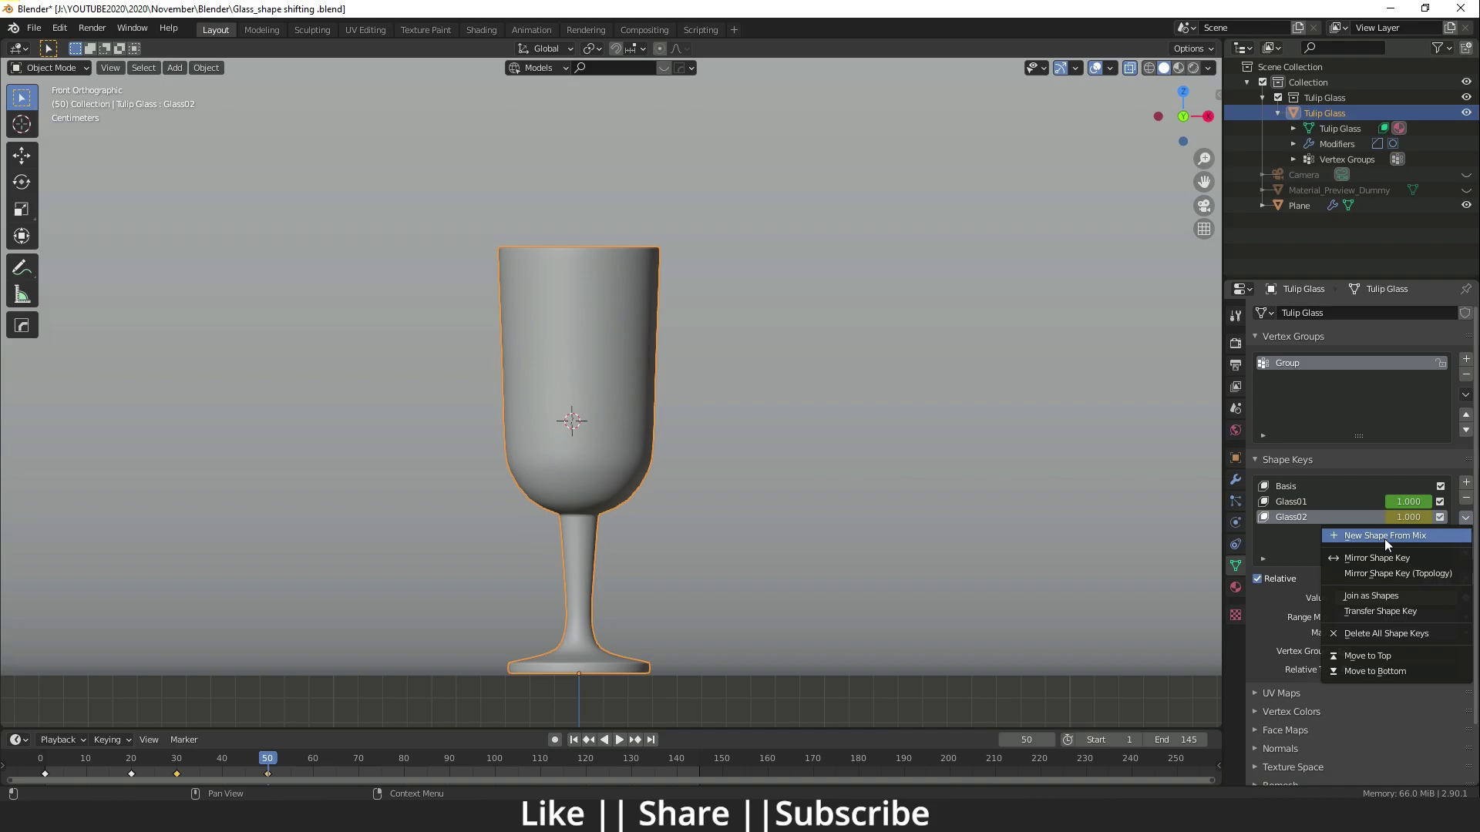
pyautogui.click(1384, 540)
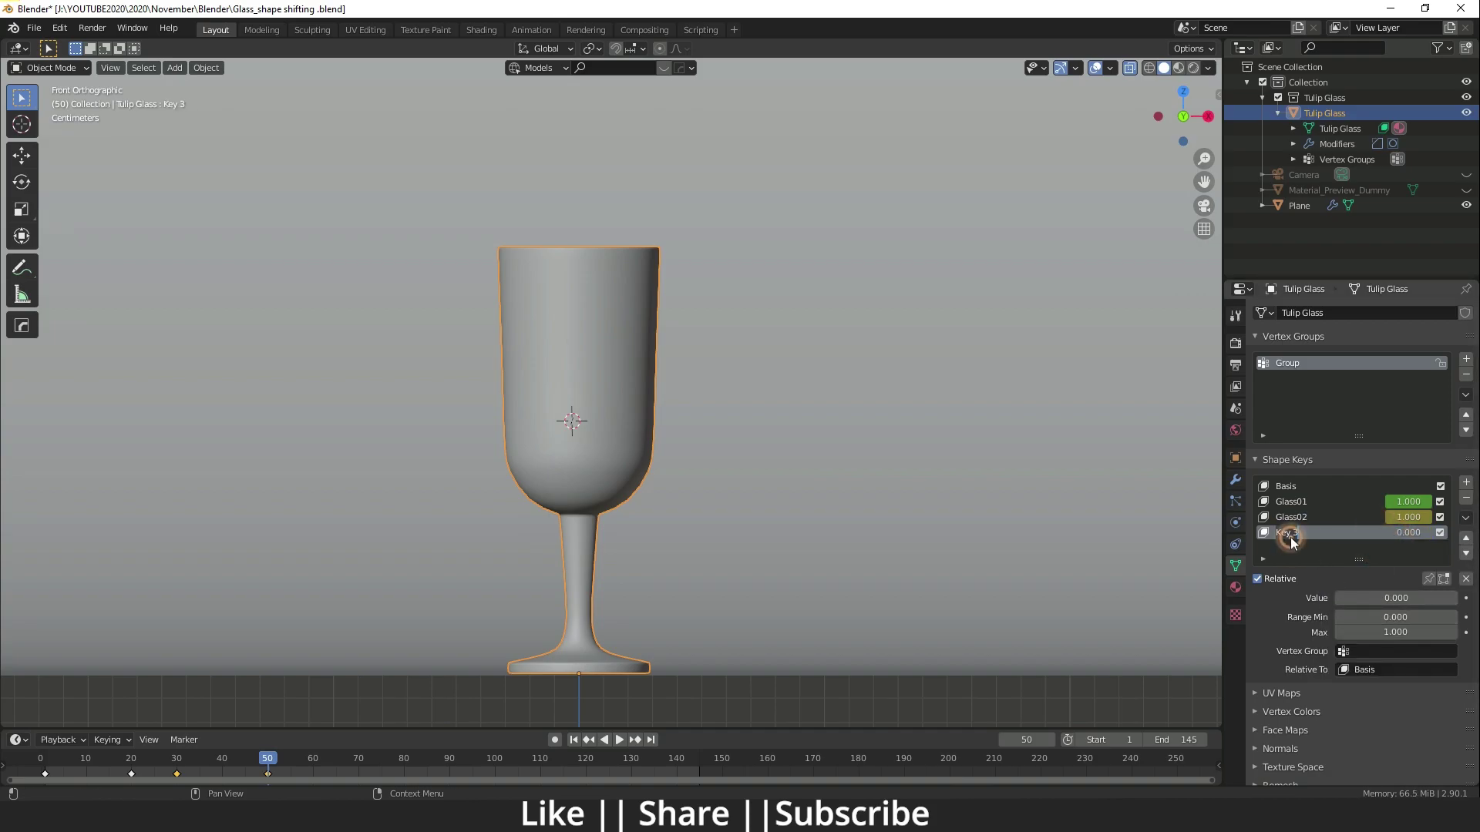
pyautogui.write('Glass03')
pyautogui.press('Return')
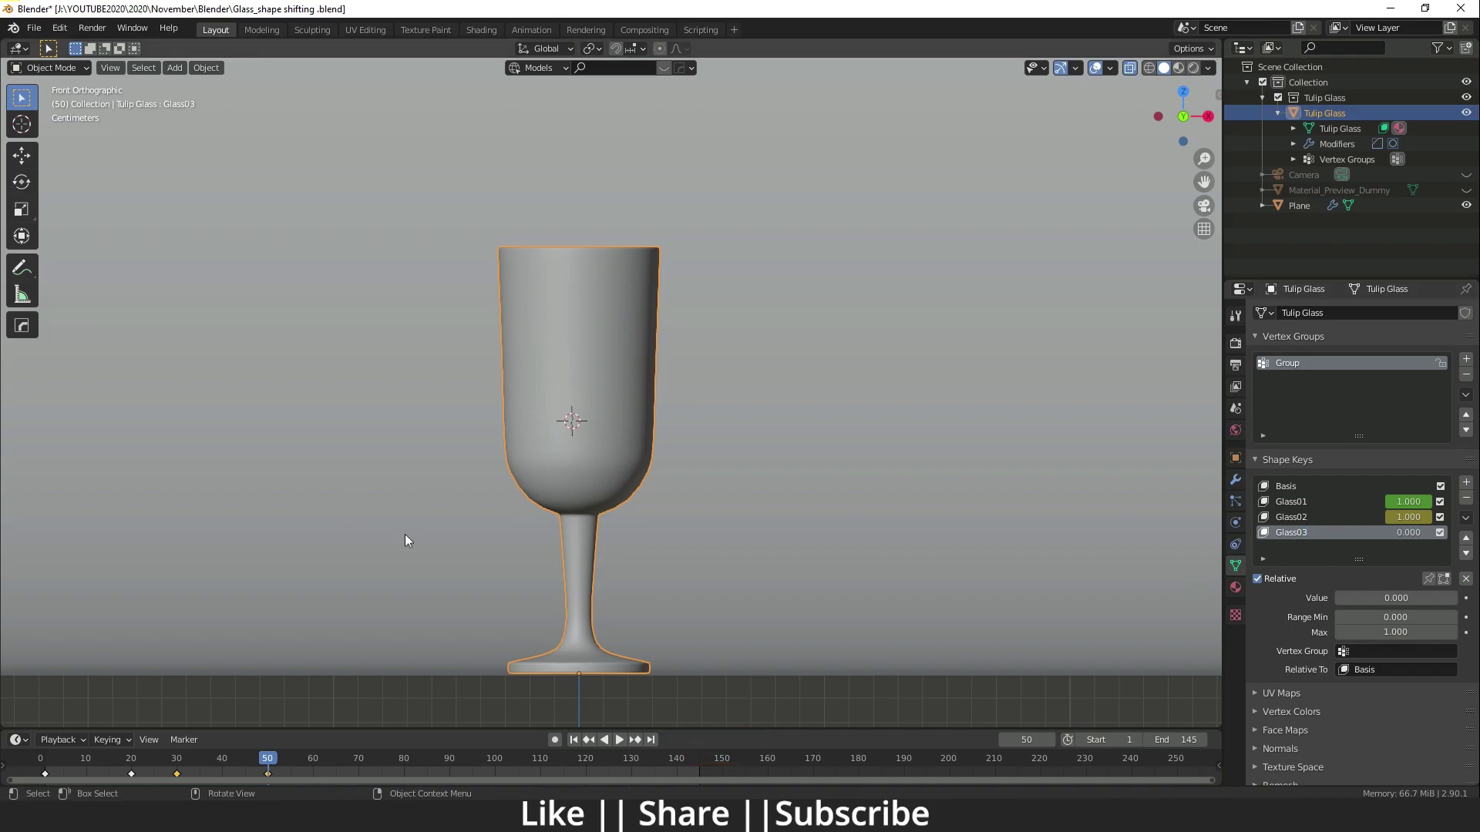
# Step: Widen the foot of the Glass03 mesh and lower its upper edge to make it thinner
pyautogui.press('Tab')
pyautogui.keyDown('shift'); pyautogui.moveTo(590, 385); pyautogui.dragTo(587, 482, button='middle'); pyautogui.keyUp('shift')
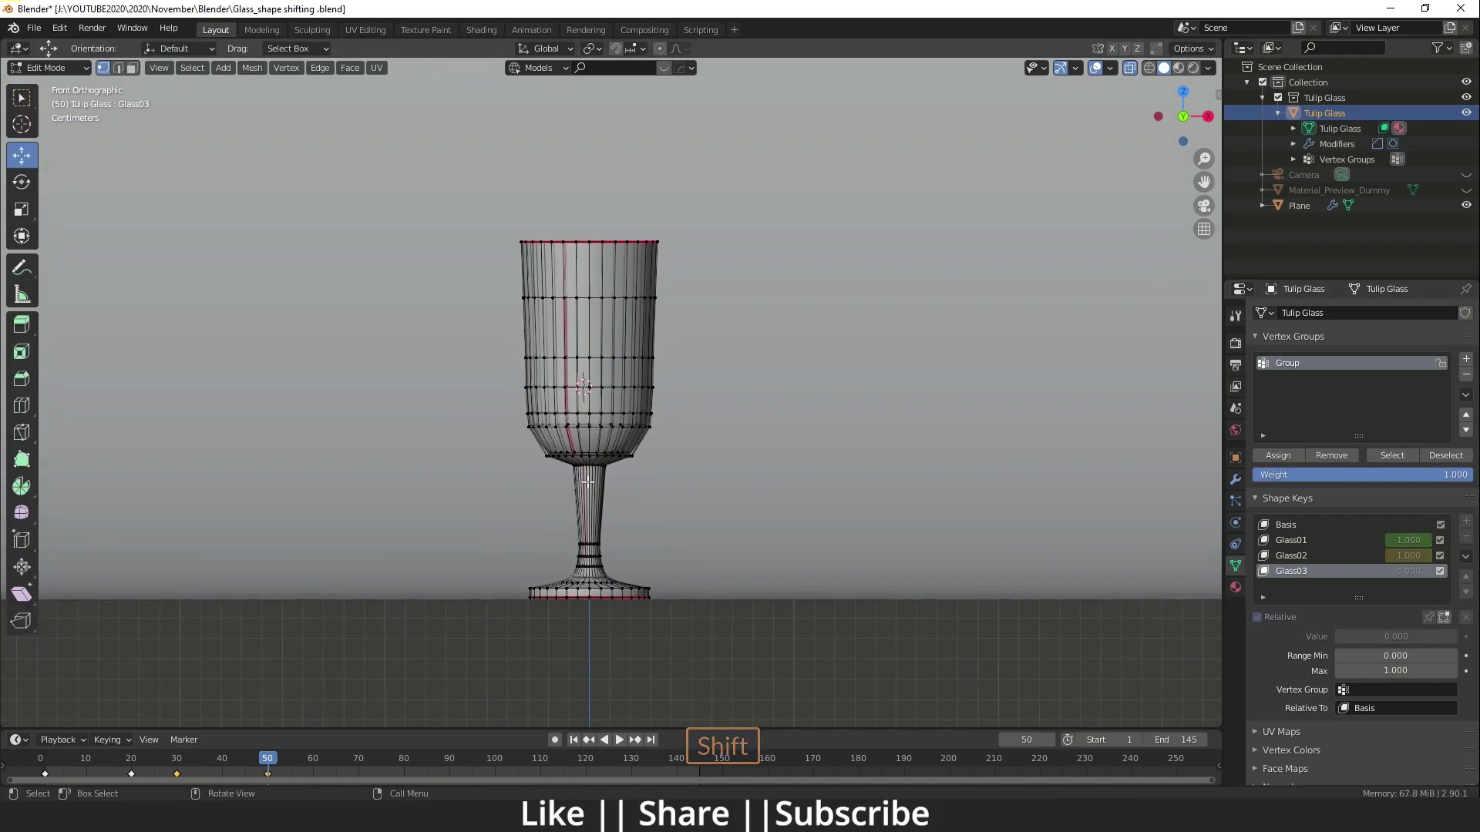
pyautogui.scroll(5, 496, 577)
pyautogui.keyDown('alt'); pyautogui.click(586, 429); pyautogui.keyUp('alt')
pyautogui.press('s')
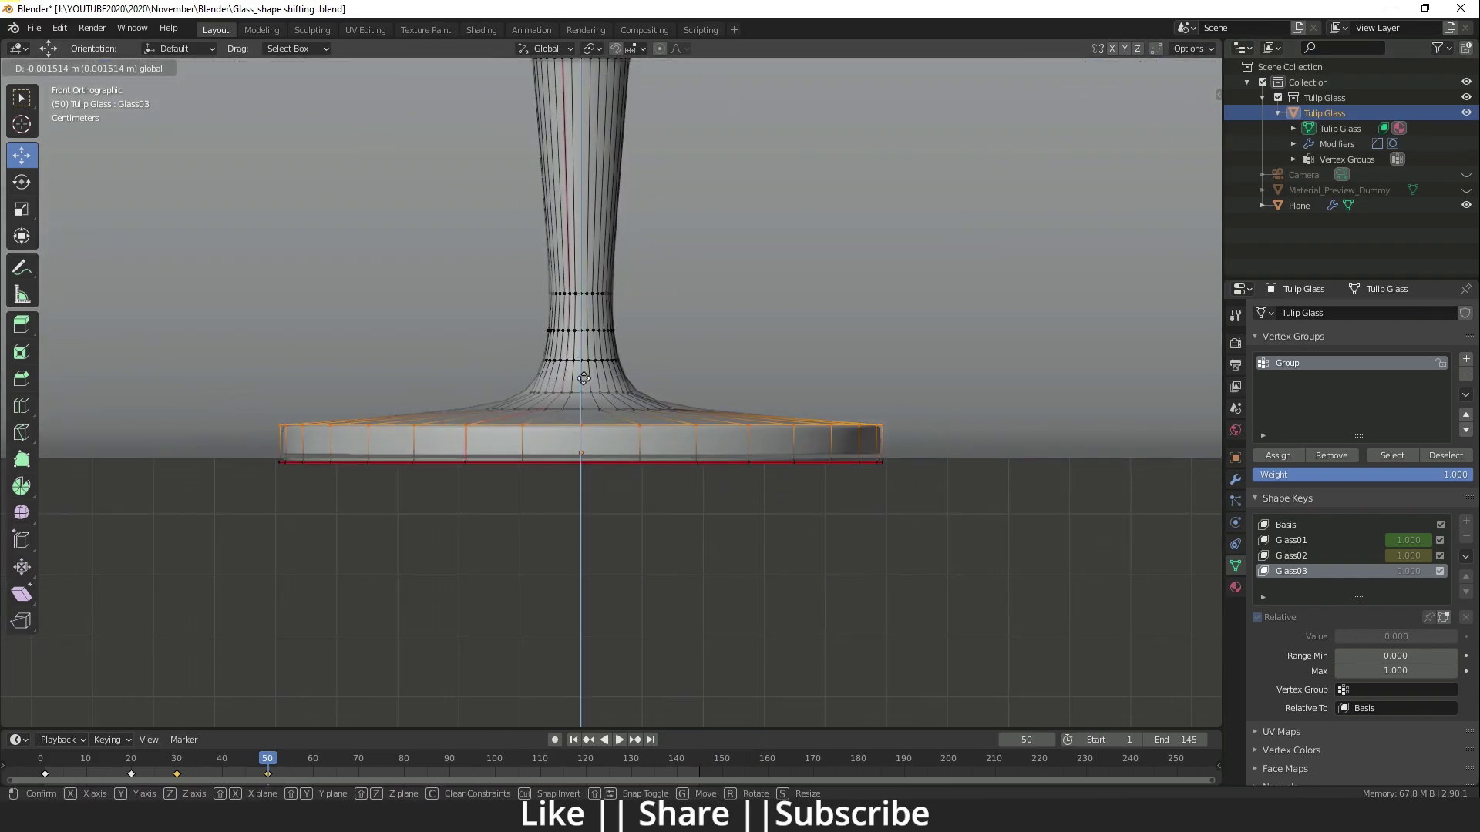
# Step: Scale the edge loop in the upper part of the Glass03 bowl to shape its taper towards the rim
pyautogui.scroll(-5, 821, 349)
pyautogui.keyDown('alt'); pyautogui.click(597, 287); pyautogui.keyUp('alt')
pyautogui.press('s')
pyautogui.click(759, 380)
pyautogui.keyDown('alt'); pyautogui.click(678, 508); pyautogui.keyUp('alt')
pyautogui.press('s')
pyautogui.press('Escape')
pyautogui.hotkey('ctrl', 'z')
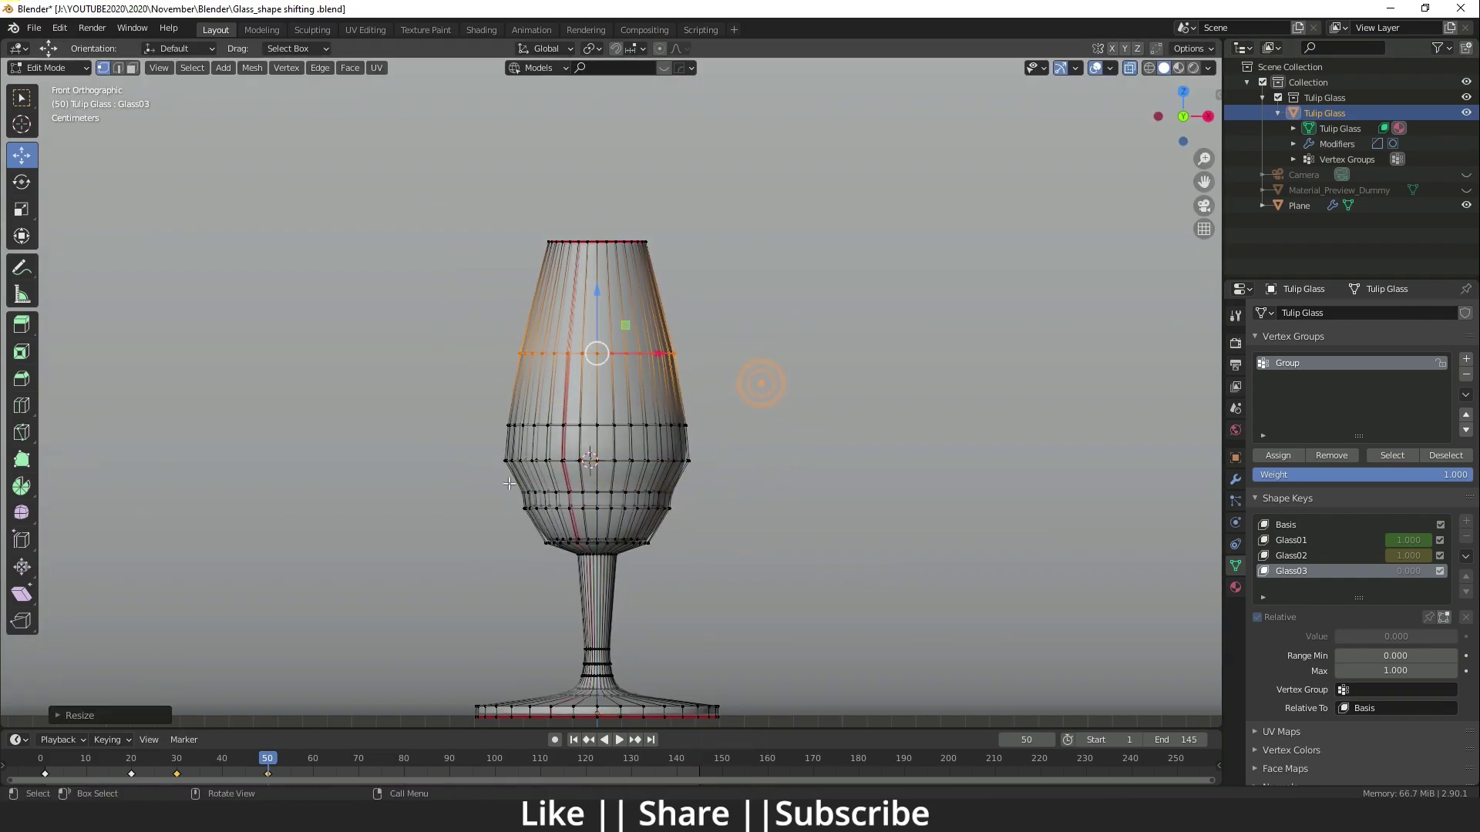
# Step: Resize the lower bowl's edge loop, shift the loop at the bowl's base vertically, and return to Object Mode
pyautogui.keyDown('alt'); pyautogui.click(678, 508); pyautogui.keyUp('alt')
pyautogui.press('s')
pyautogui.click(729, 511)
pyautogui.keyDown('alt'); pyautogui.click(601, 574); pyautogui.keyUp('alt')
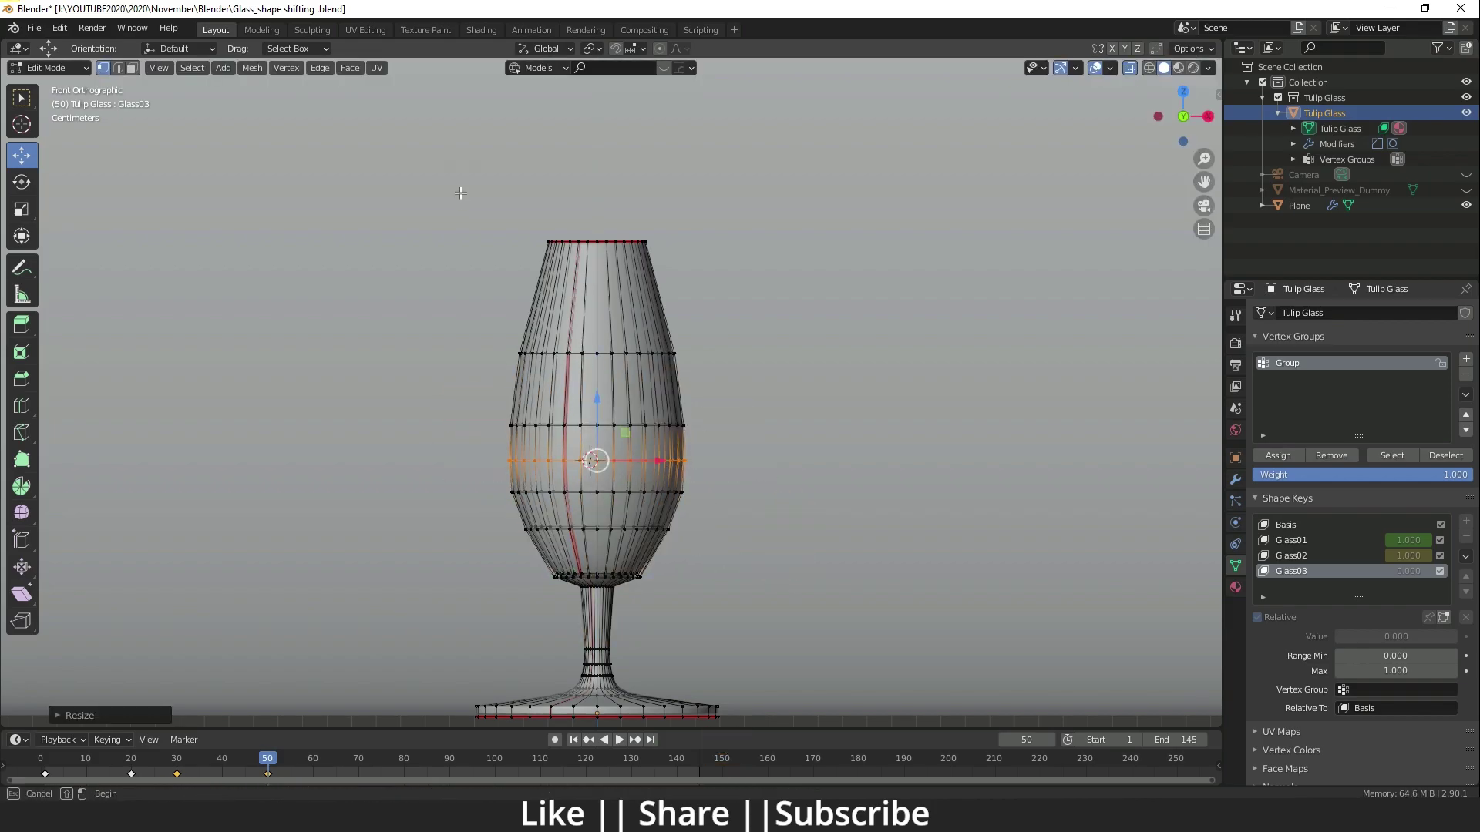
pyautogui.press('g')
pyautogui.press('z')
pyautogui.click(601, 548)
pyautogui.press('Tab')
pyautogui.scroll(-3, 629, 461)
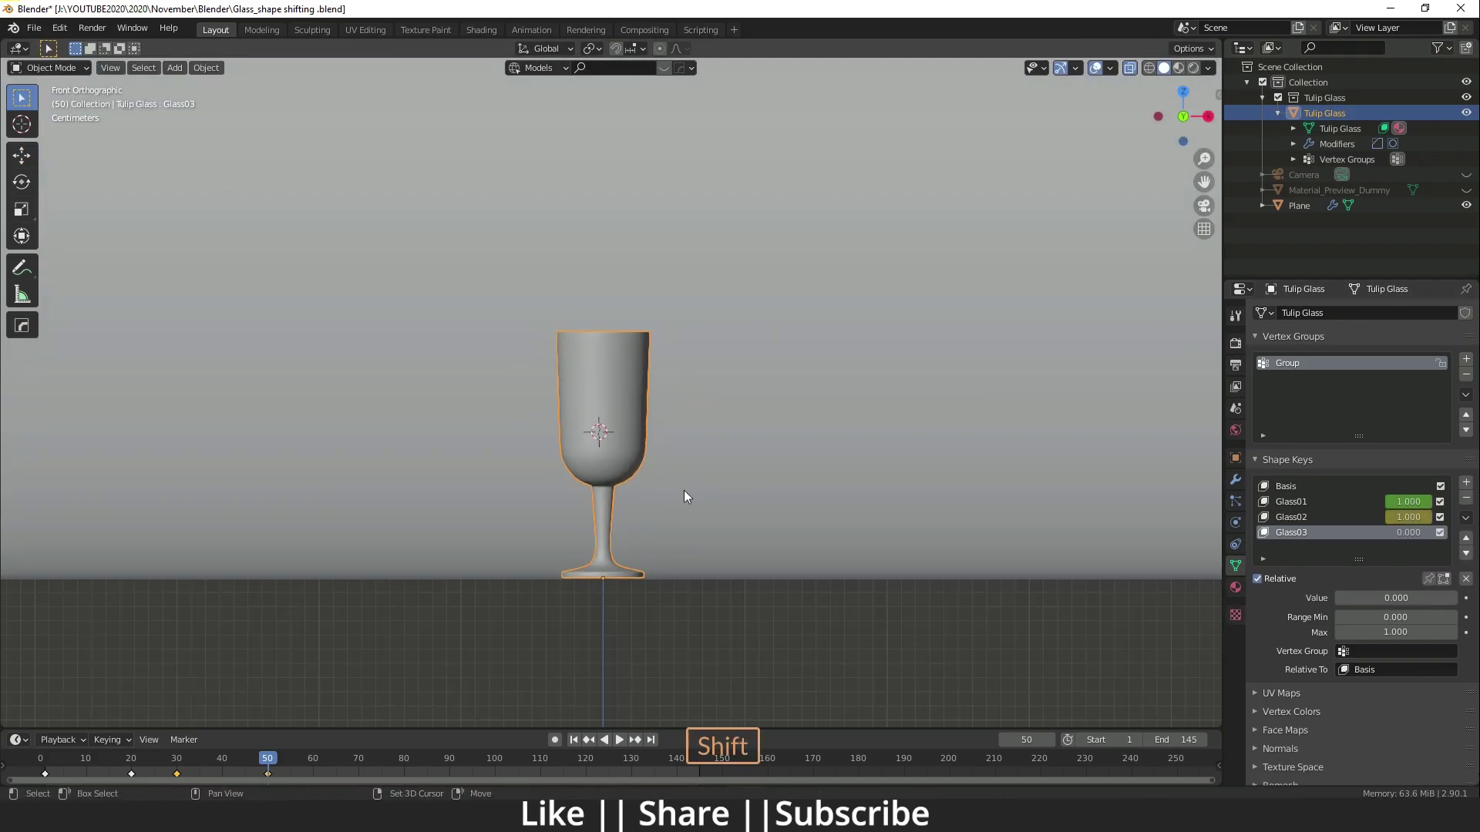
pyautogui.keyDown('shift'); pyautogui.moveTo(682, 490); pyautogui.dragTo(651, 540, button='middle'); pyautogui.keyUp('shift')
pyautogui.scroll(2, 650, 540)
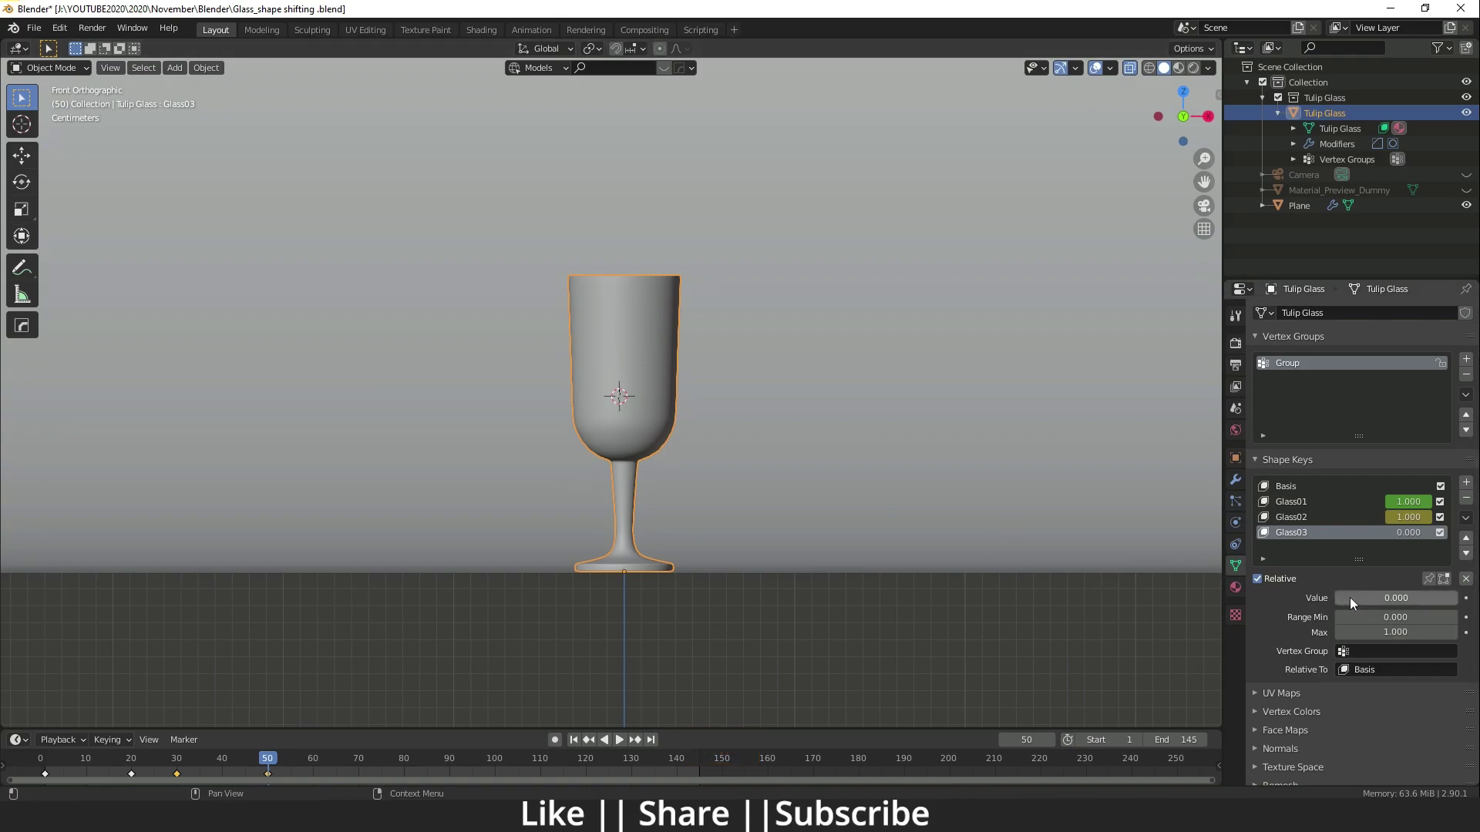
# Step: Make the Glass03 shape key relative to Glass02 and test the blend by varying its value
pyautogui.moveTo(1348, 598); pyautogui.dragTo(1349, 598)
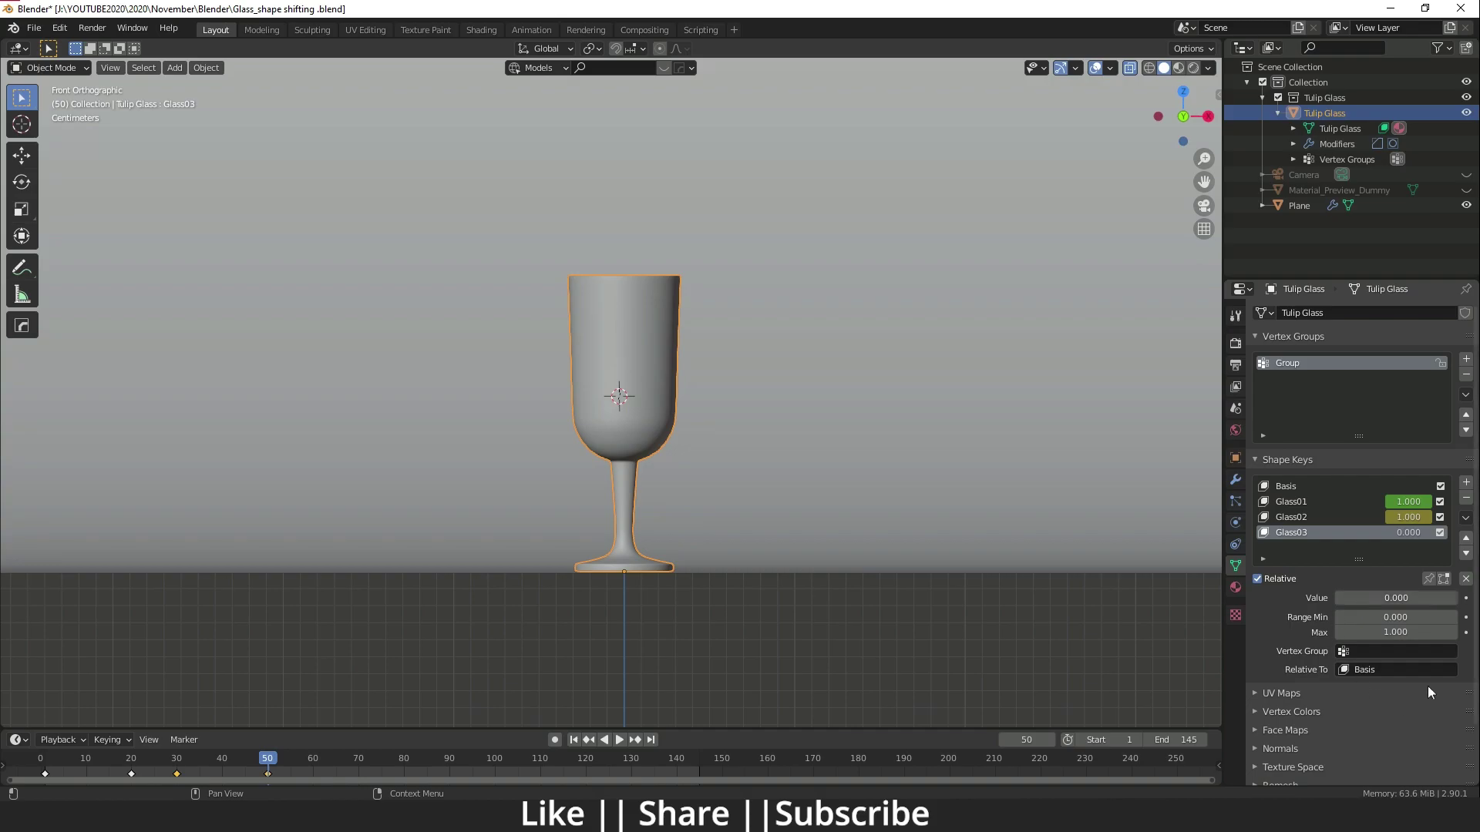
pyautogui.click(1381, 668)
pyautogui.click(1339, 540)
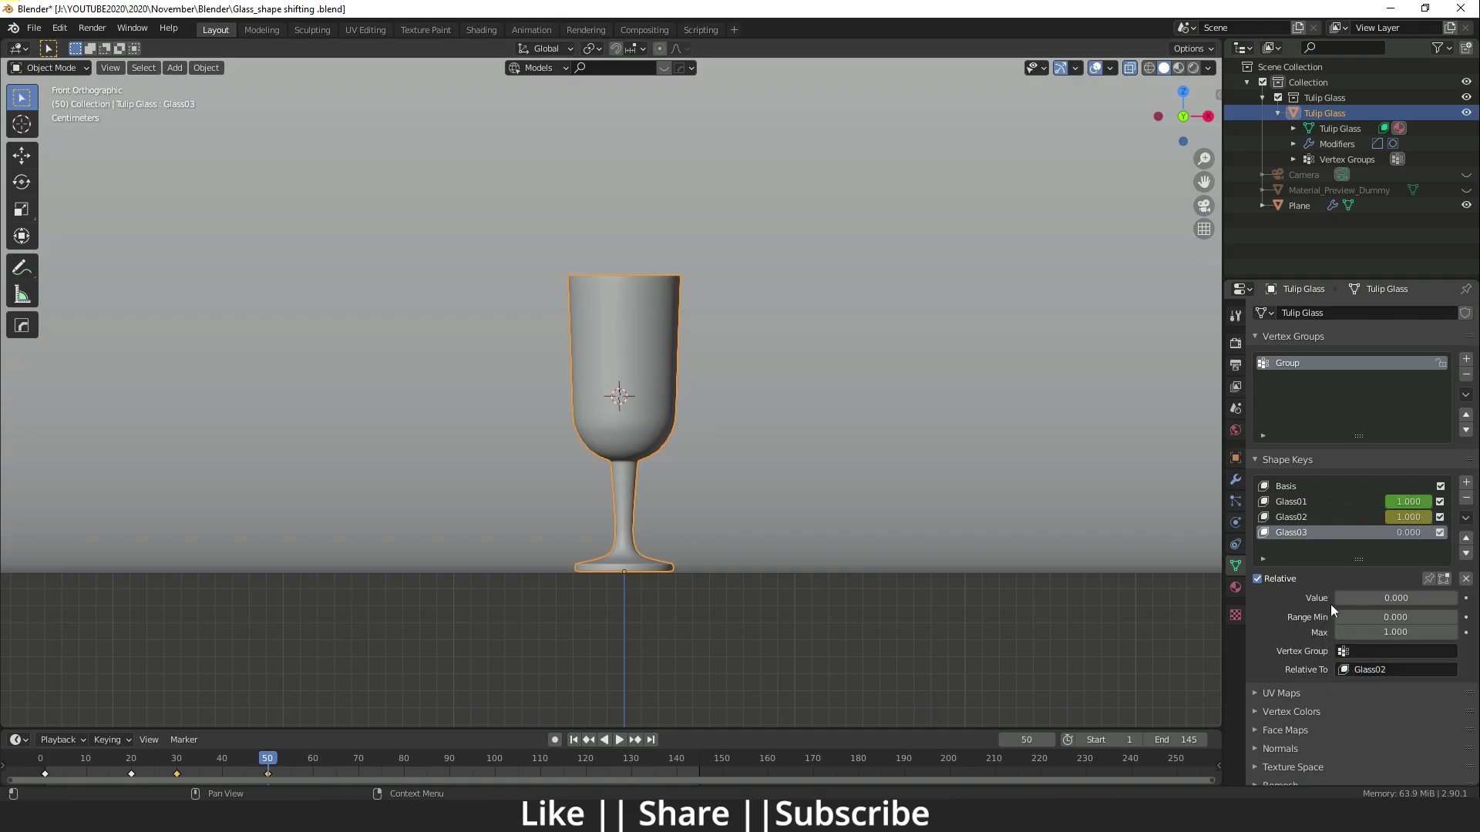
pyautogui.moveTo(1340, 596); pyautogui.dragTo(1339, 597)
# Step: Keyframe the Glass03 value at 0 on frame 60 and at 1 on frame 80
pyautogui.keyDown('shift'); pyautogui.moveTo(264, 756); pyautogui.dragTo(310, 769); pyautogui.keyUp('shift')
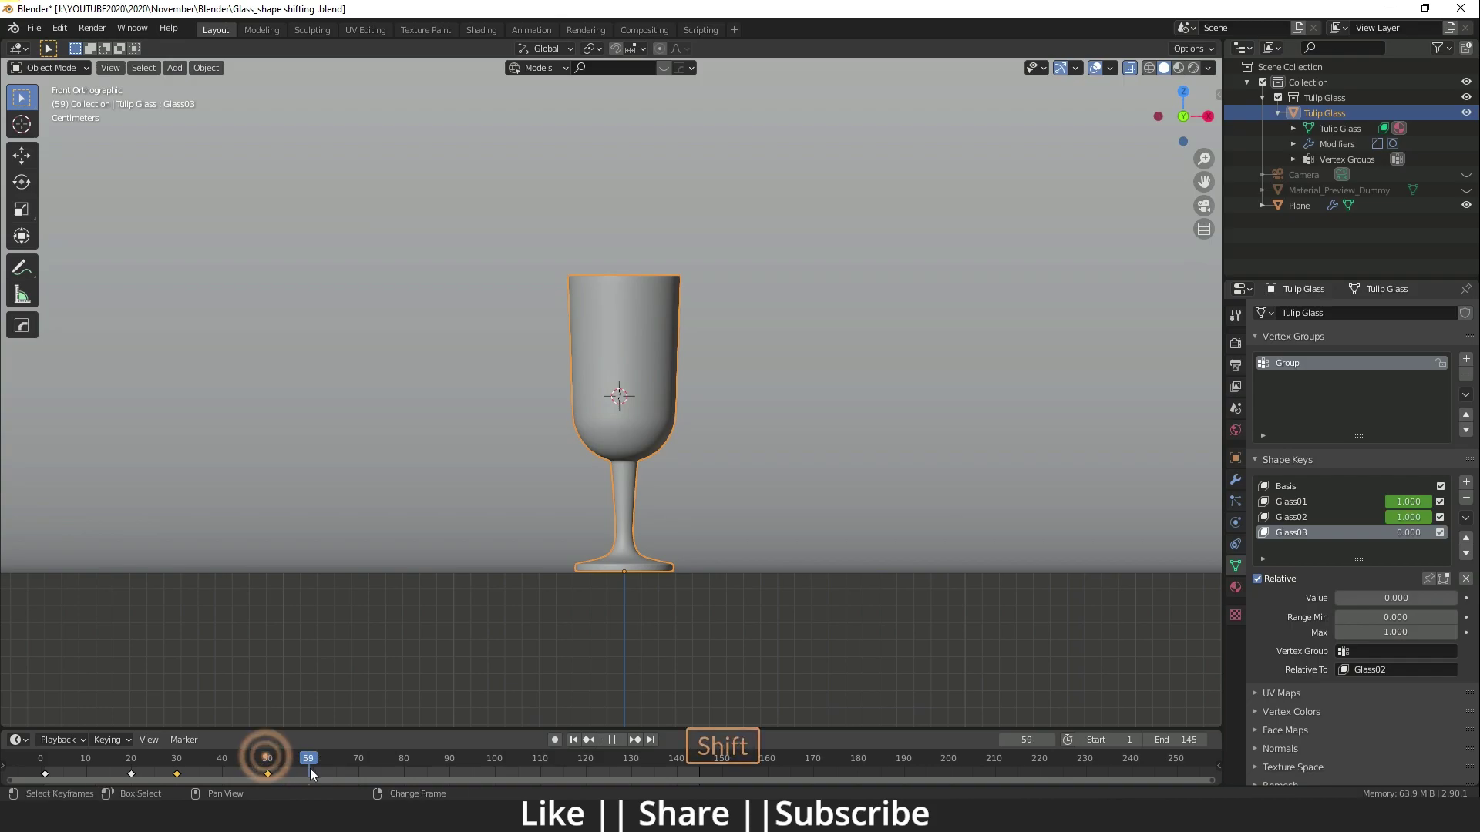
pyautogui.click(1465, 598)
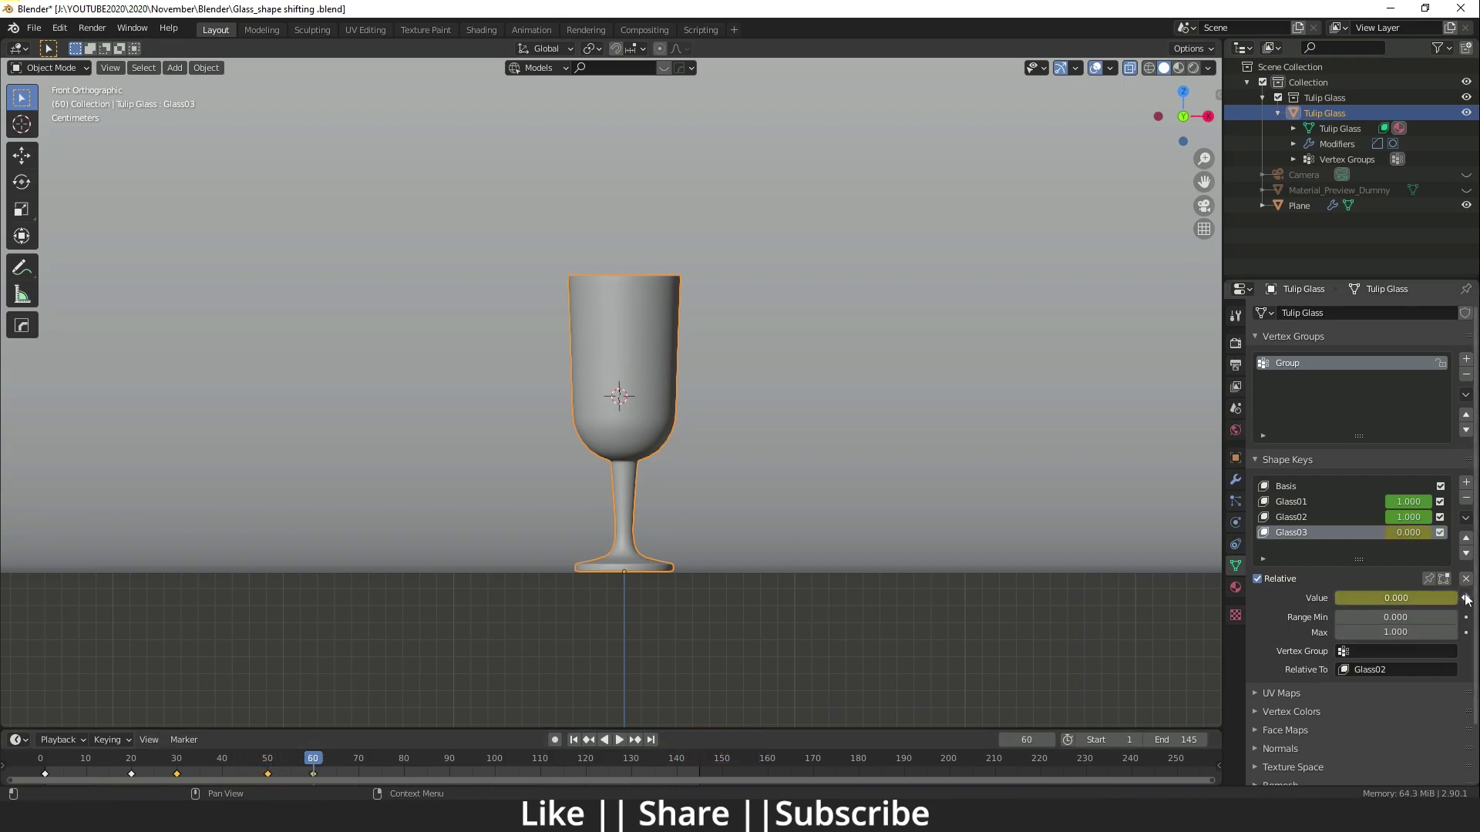
pyautogui.keyDown('shift'); pyautogui.moveTo(314, 759); pyautogui.dragTo(403, 766); pyautogui.keyUp('shift')
pyautogui.moveTo(1361, 599); pyautogui.dragTo(1360, 599)
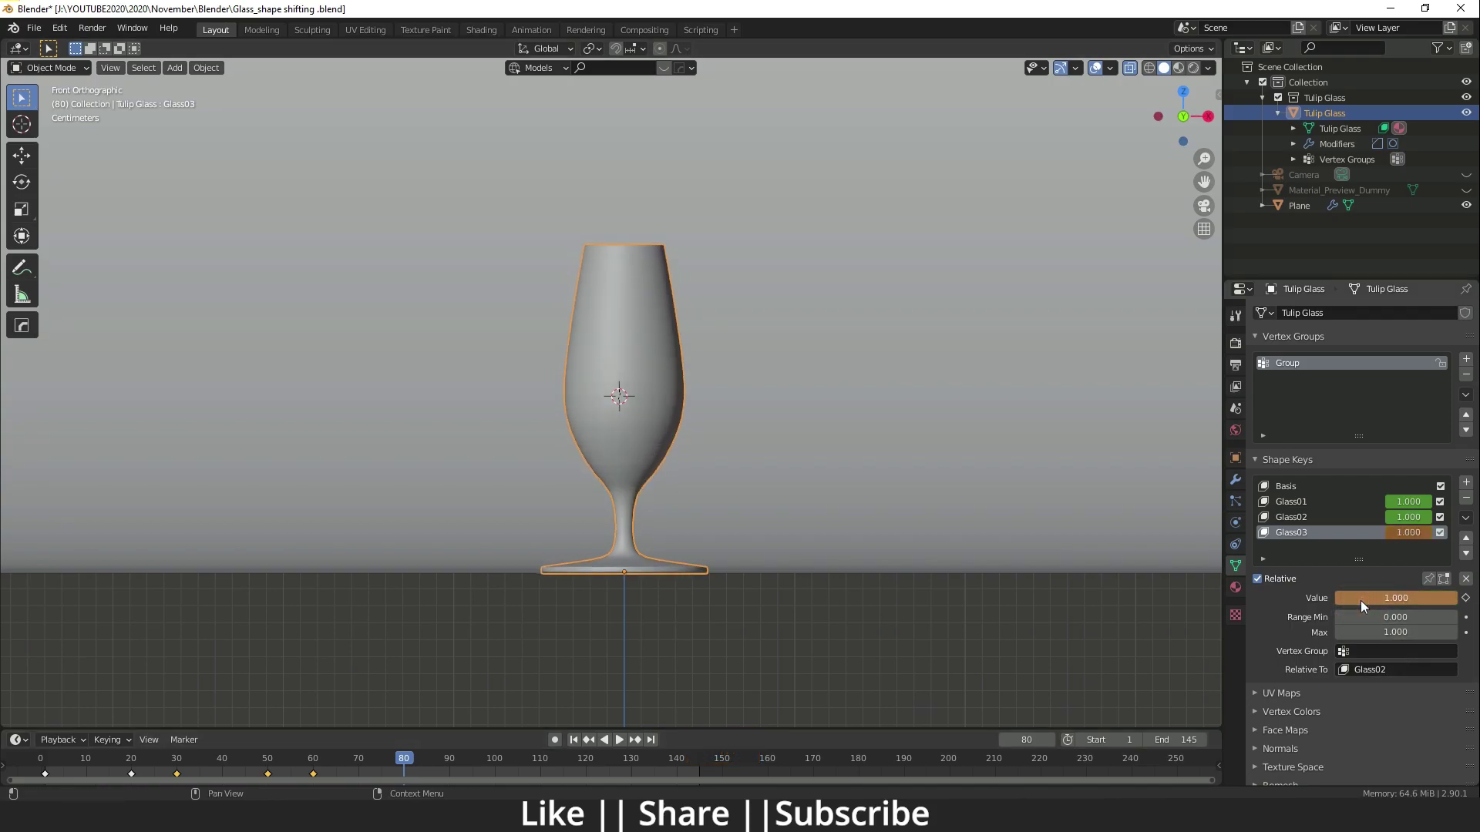
pyautogui.click(1465, 598)
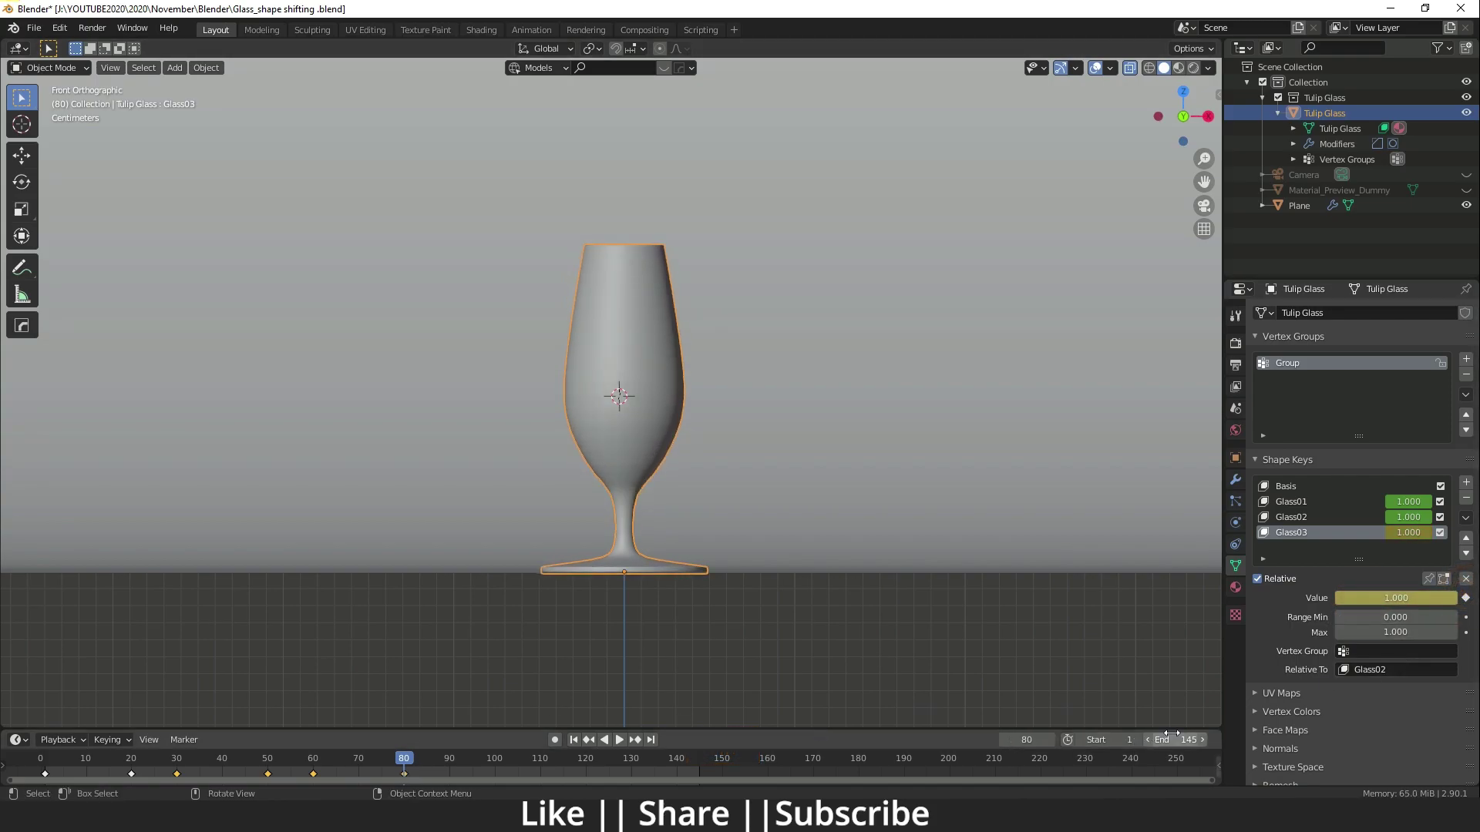
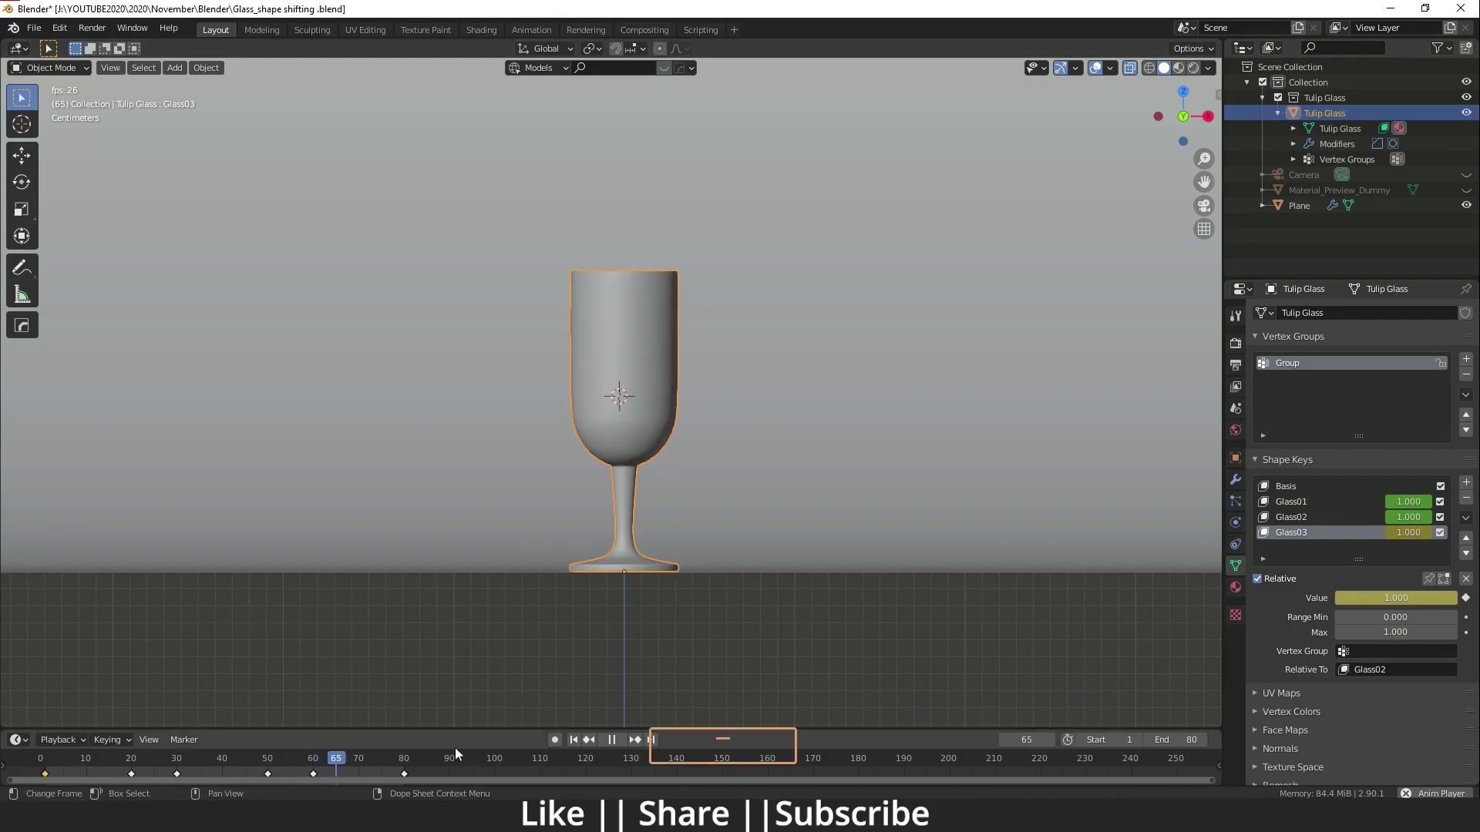
# Step: Scrub the animation from frame 1 to about frame 81 to check all three glass transitions, and stop playback
pyautogui.click(341, 757)
pyautogui.click(44, 754)
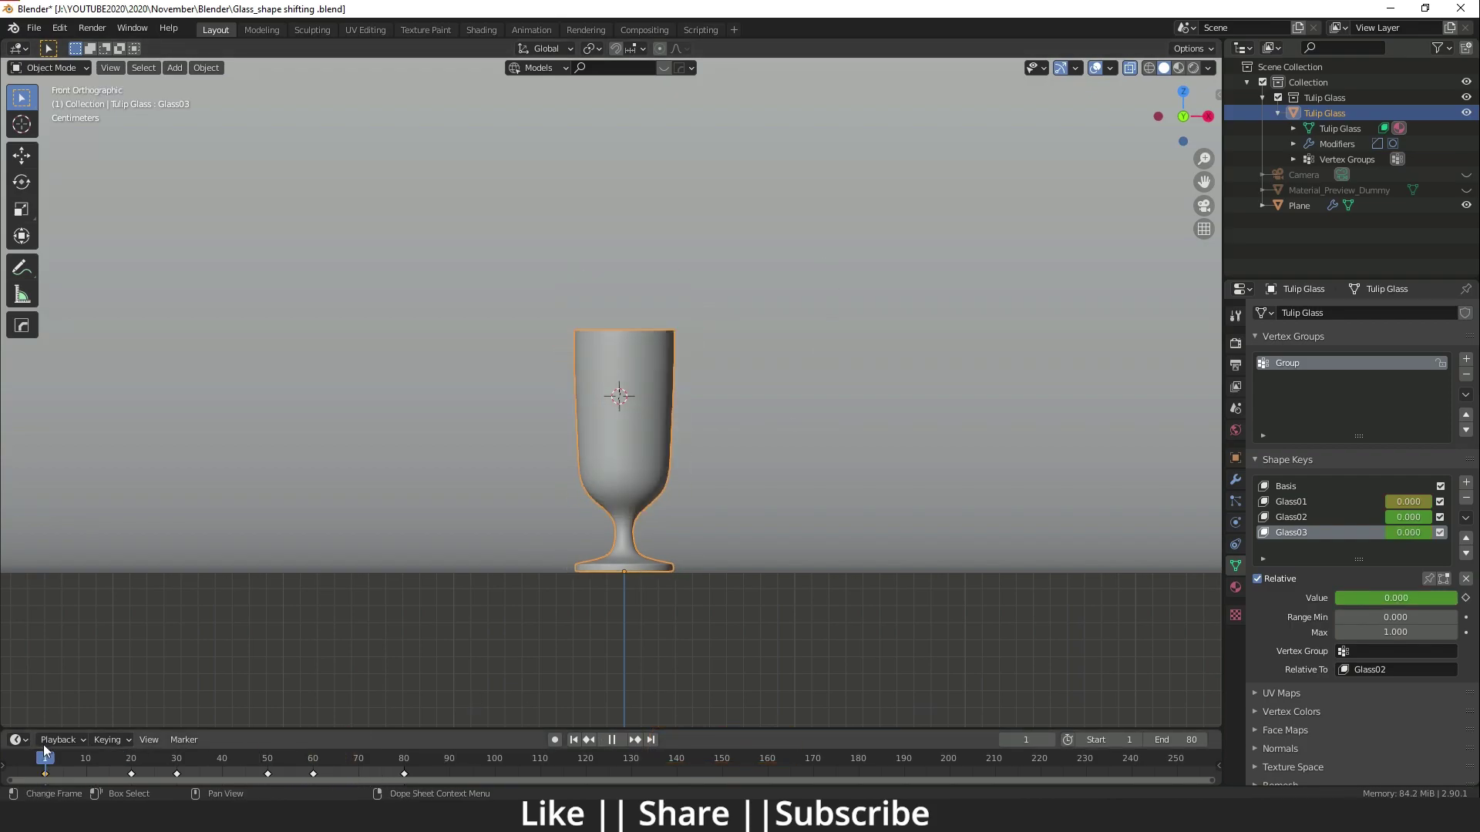
pyautogui.moveTo(68, 757); pyautogui.dragTo(410, 784)
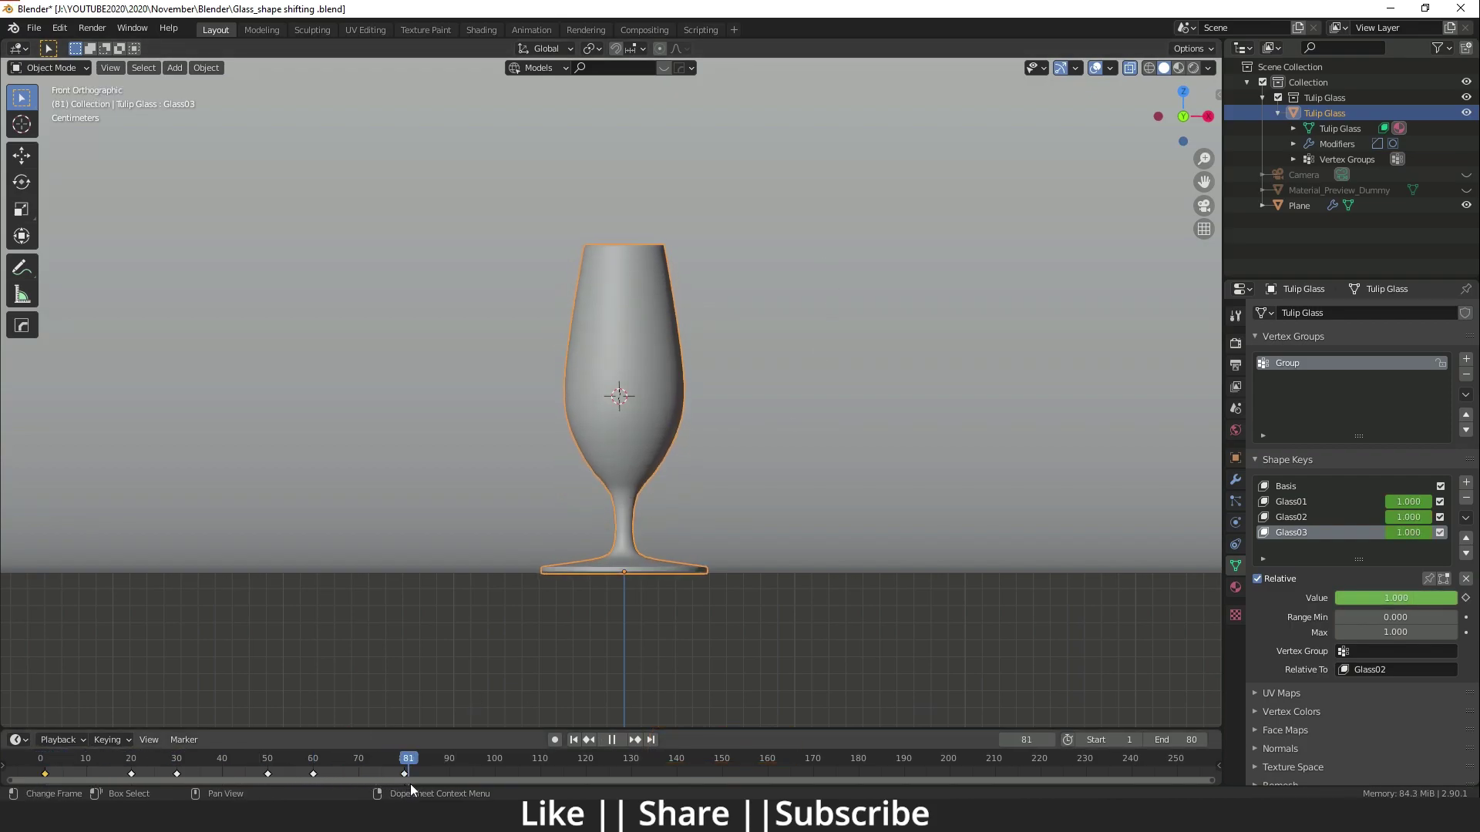
pyautogui.press('space')
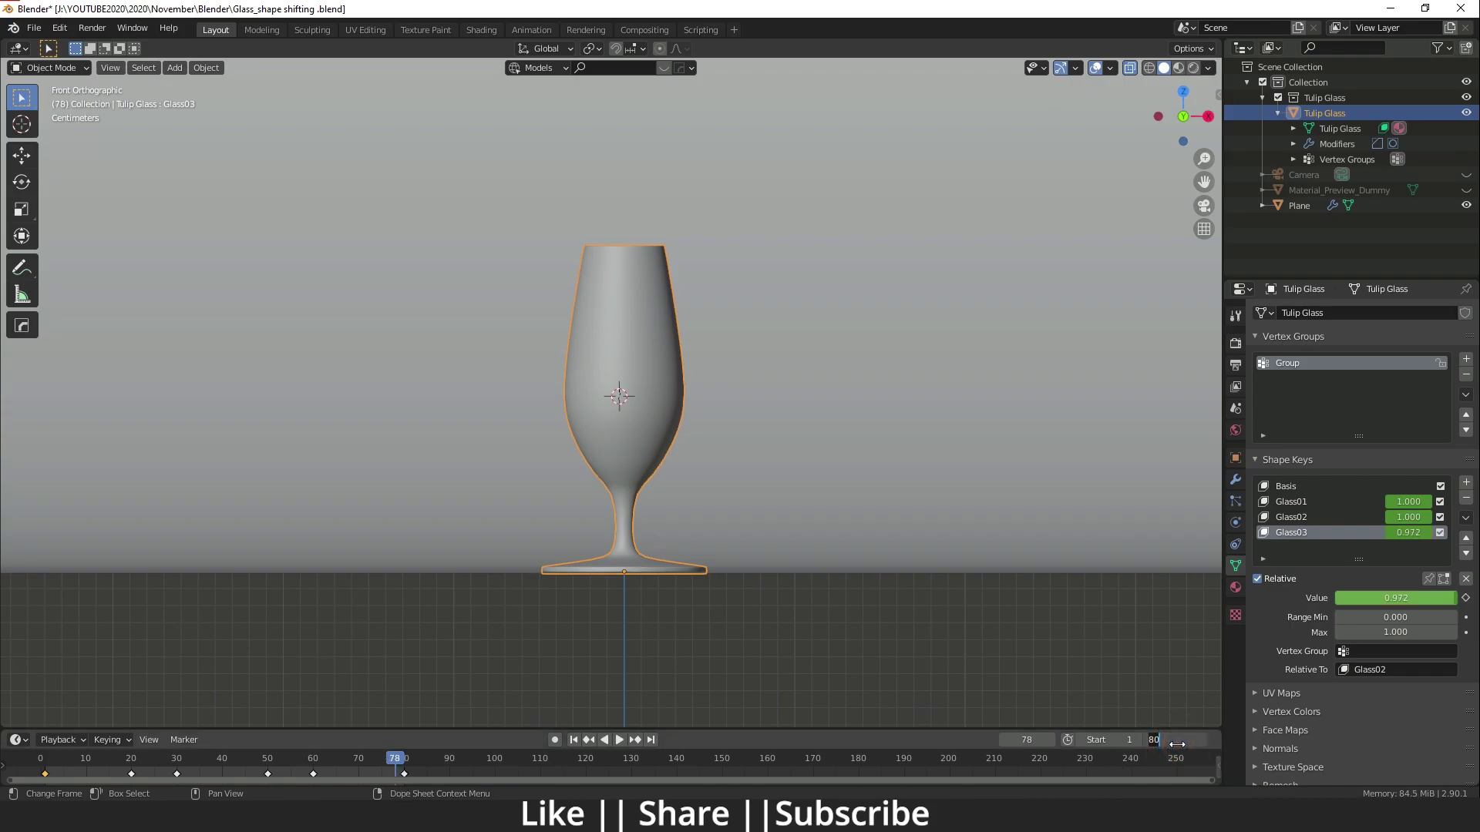
# Step: Extend the animation's end frame to 100 and go to frame 80
pyautogui.write('0')
pyautogui.press('Return')
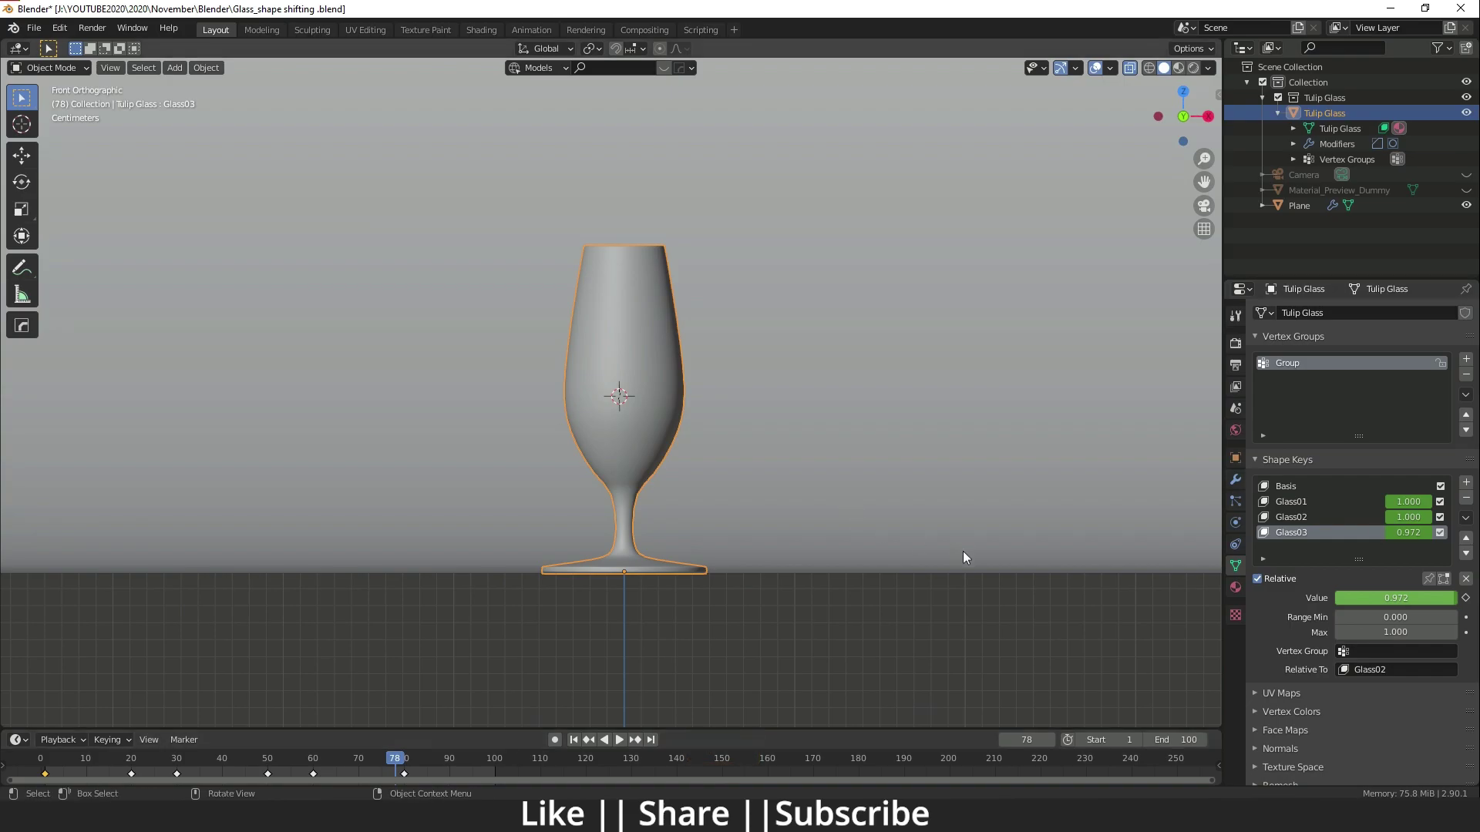
pyautogui.keyDown('shift'); pyautogui.click(404, 757); pyautogui.keyUp('shift')
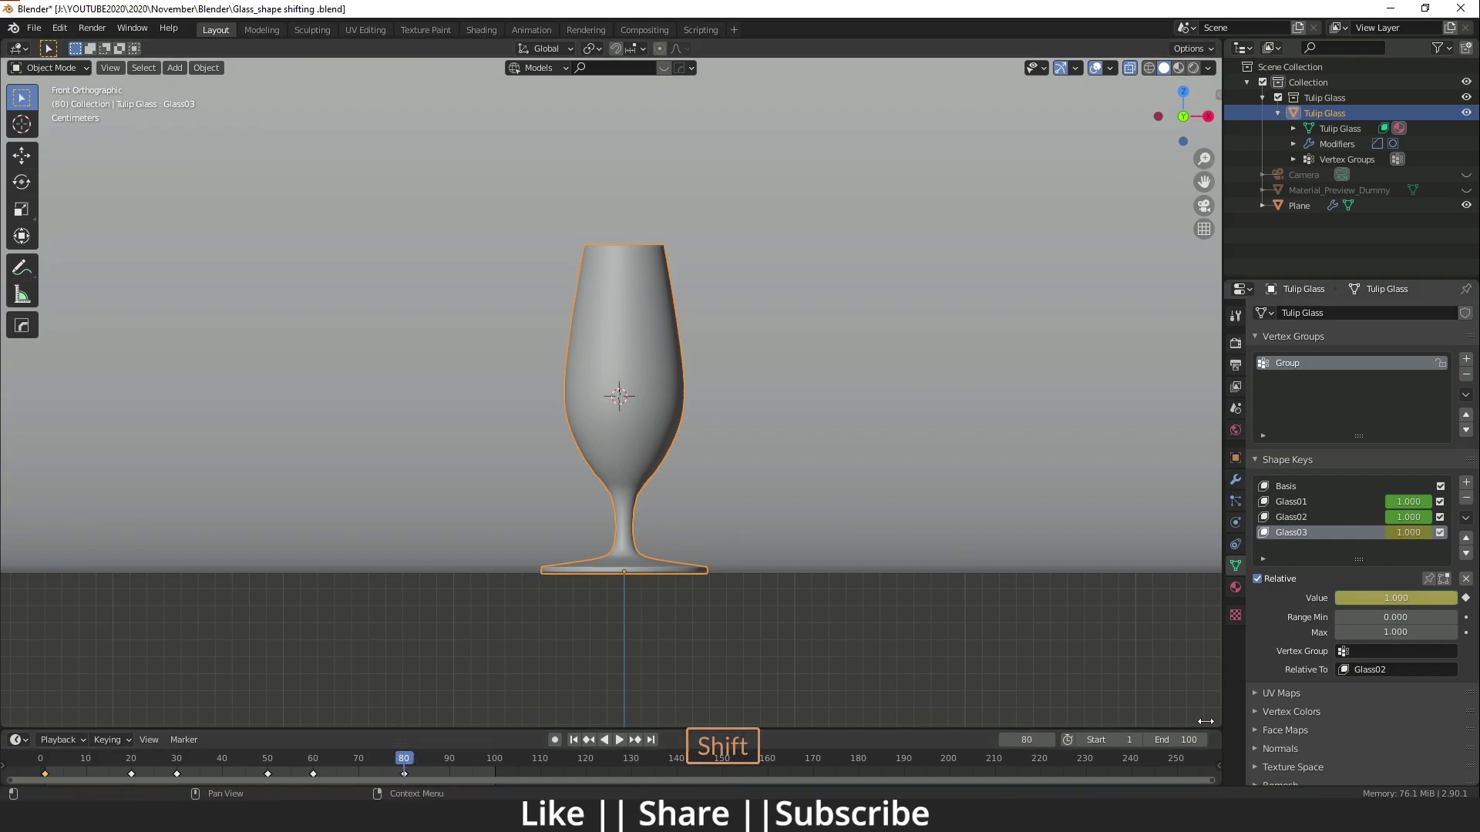
# Step: Add a new shape key to the Tulip Glass and rename it Glass04
pyautogui.click(1466, 518)
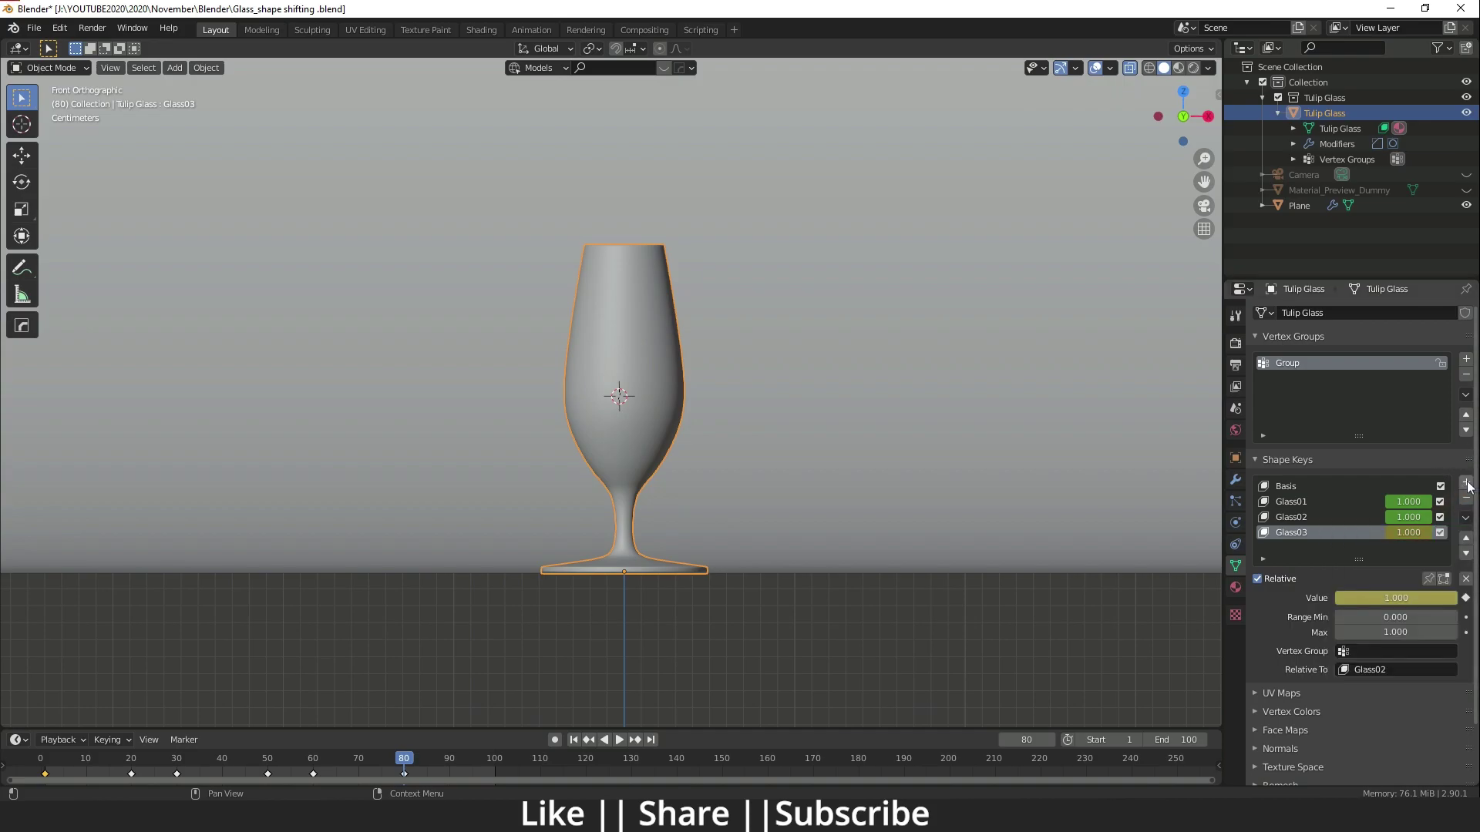
pyautogui.click(1465, 483)
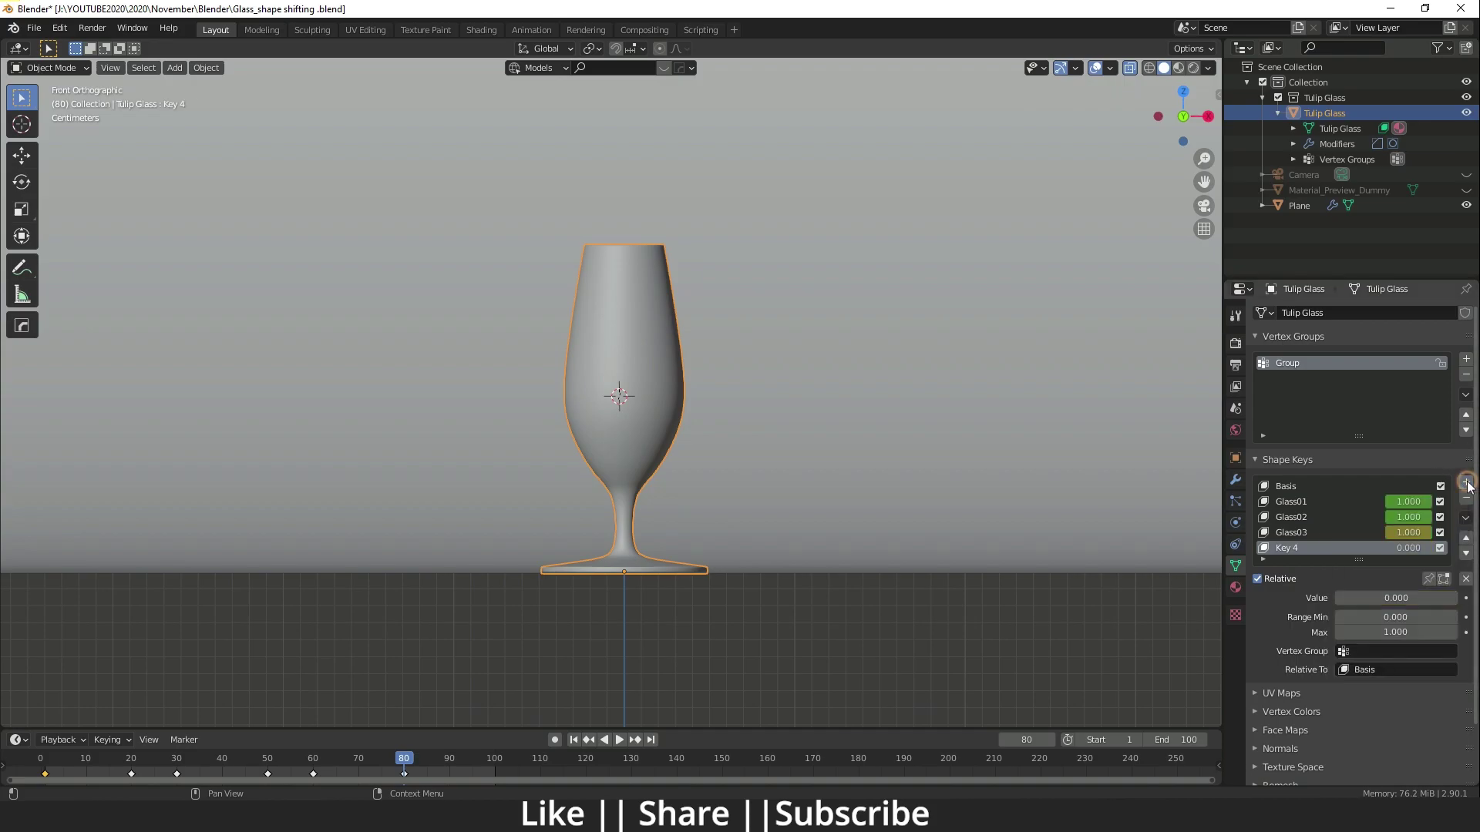
pyautogui.doubleClick(1298, 547)
pyautogui.write('Glass')
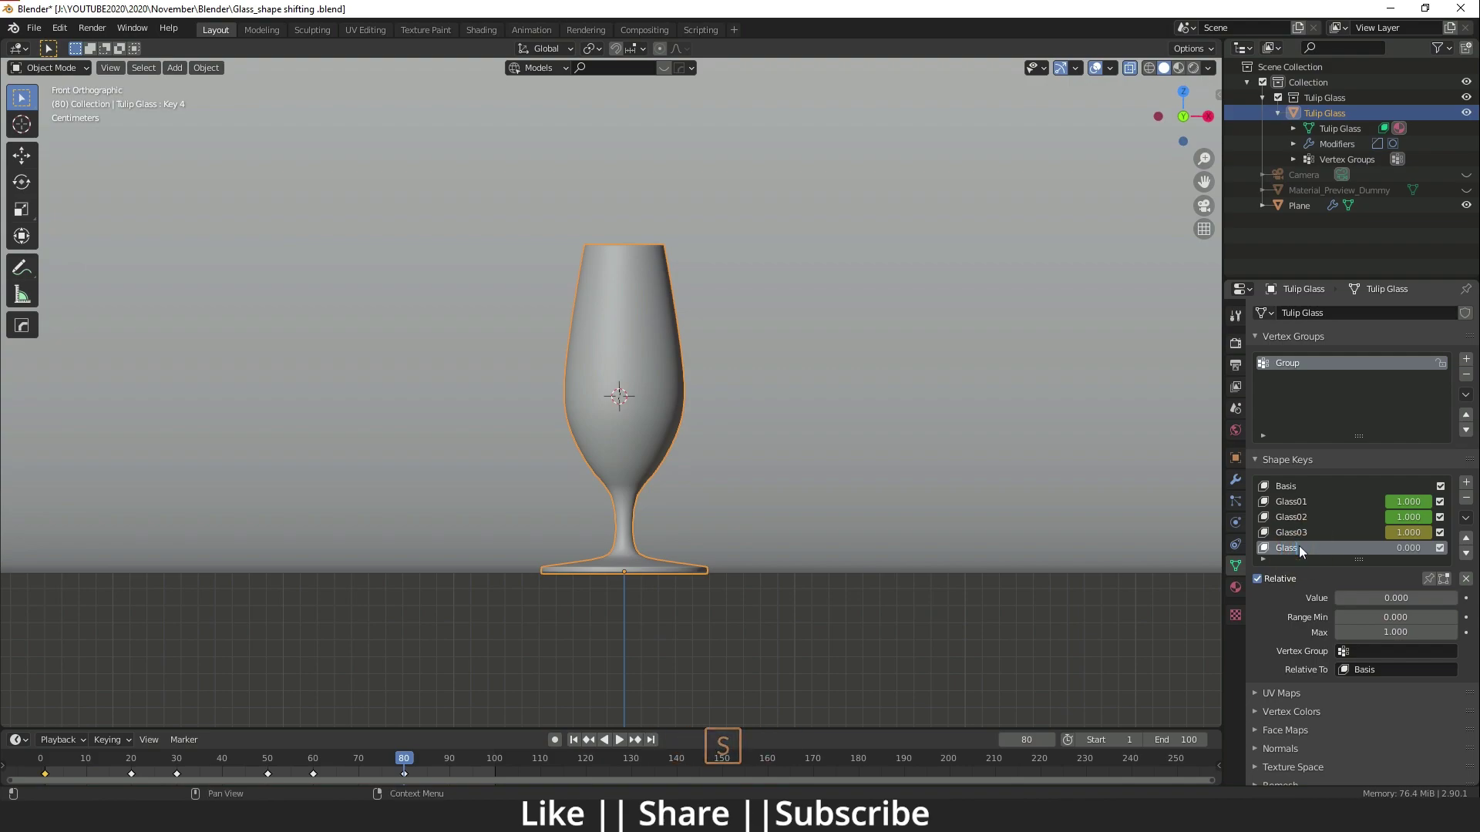
pyautogui.write('04')
# Step: Make the Glass04 shape key relative to Glass03 and raise its value to 1 to test the blend
pyautogui.moveTo(1341, 598); pyautogui.dragTo(1341, 598)
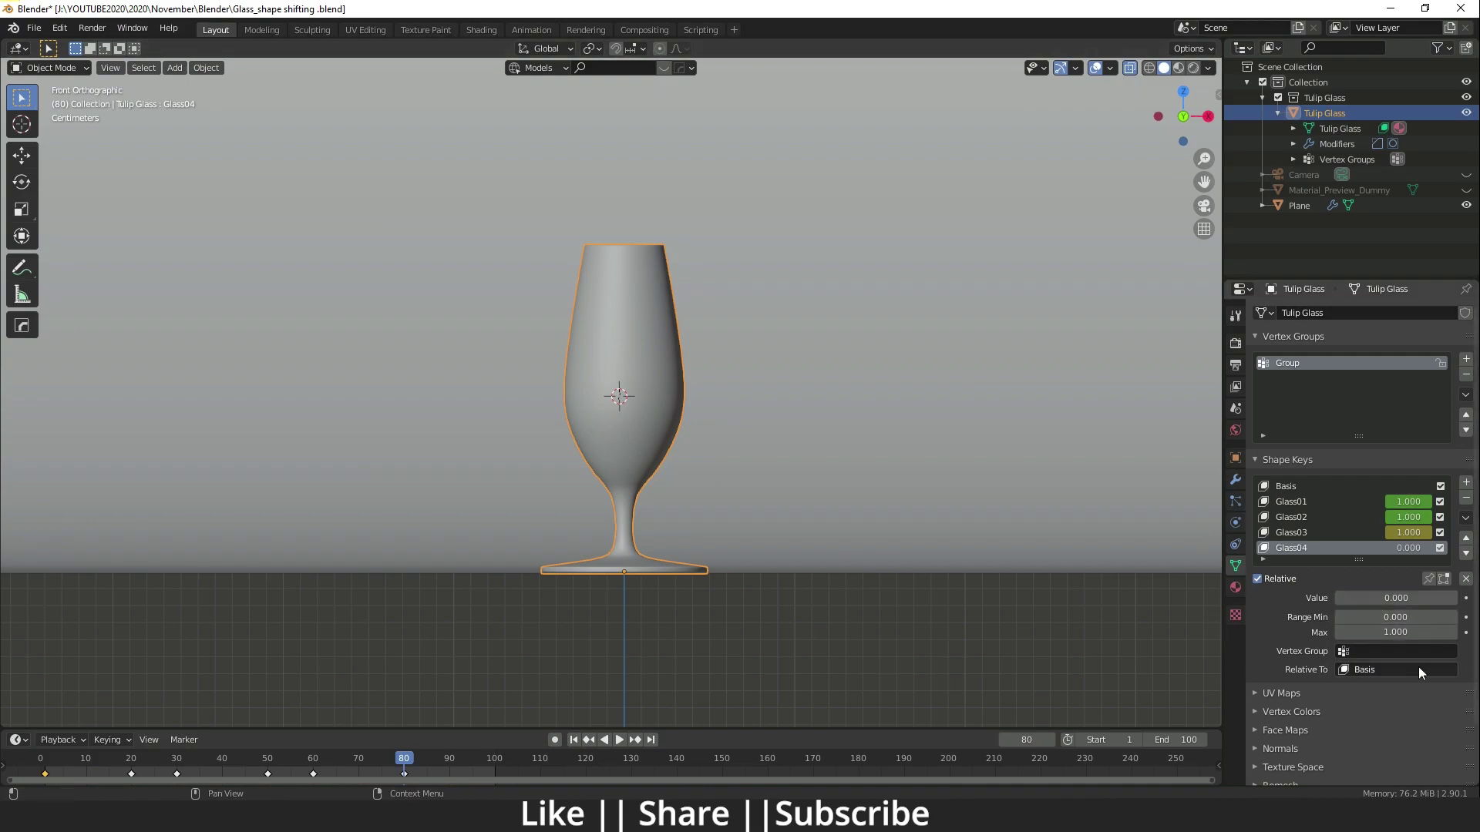
pyautogui.click(1394, 676)
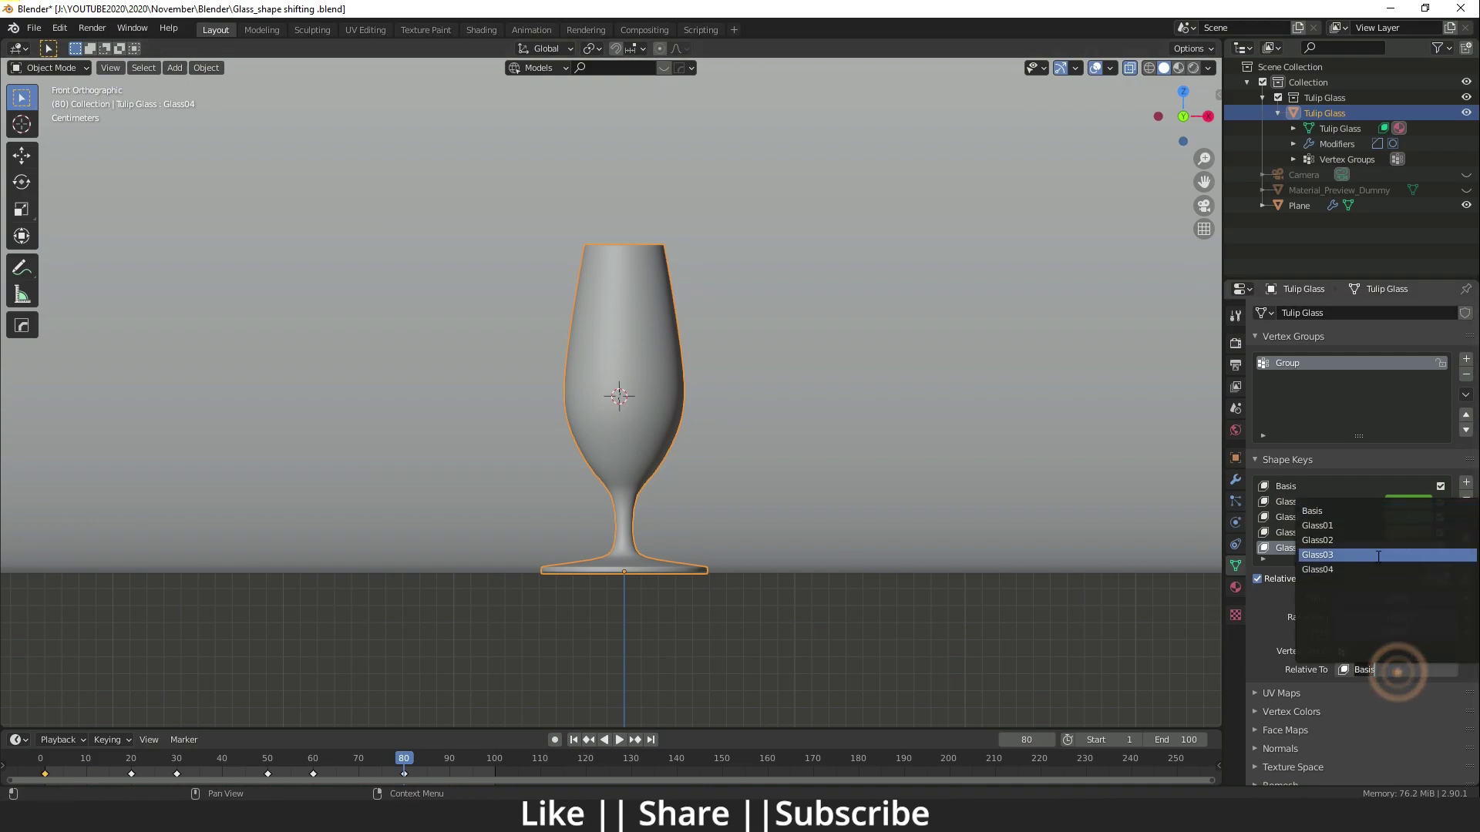
pyautogui.click(1329, 560)
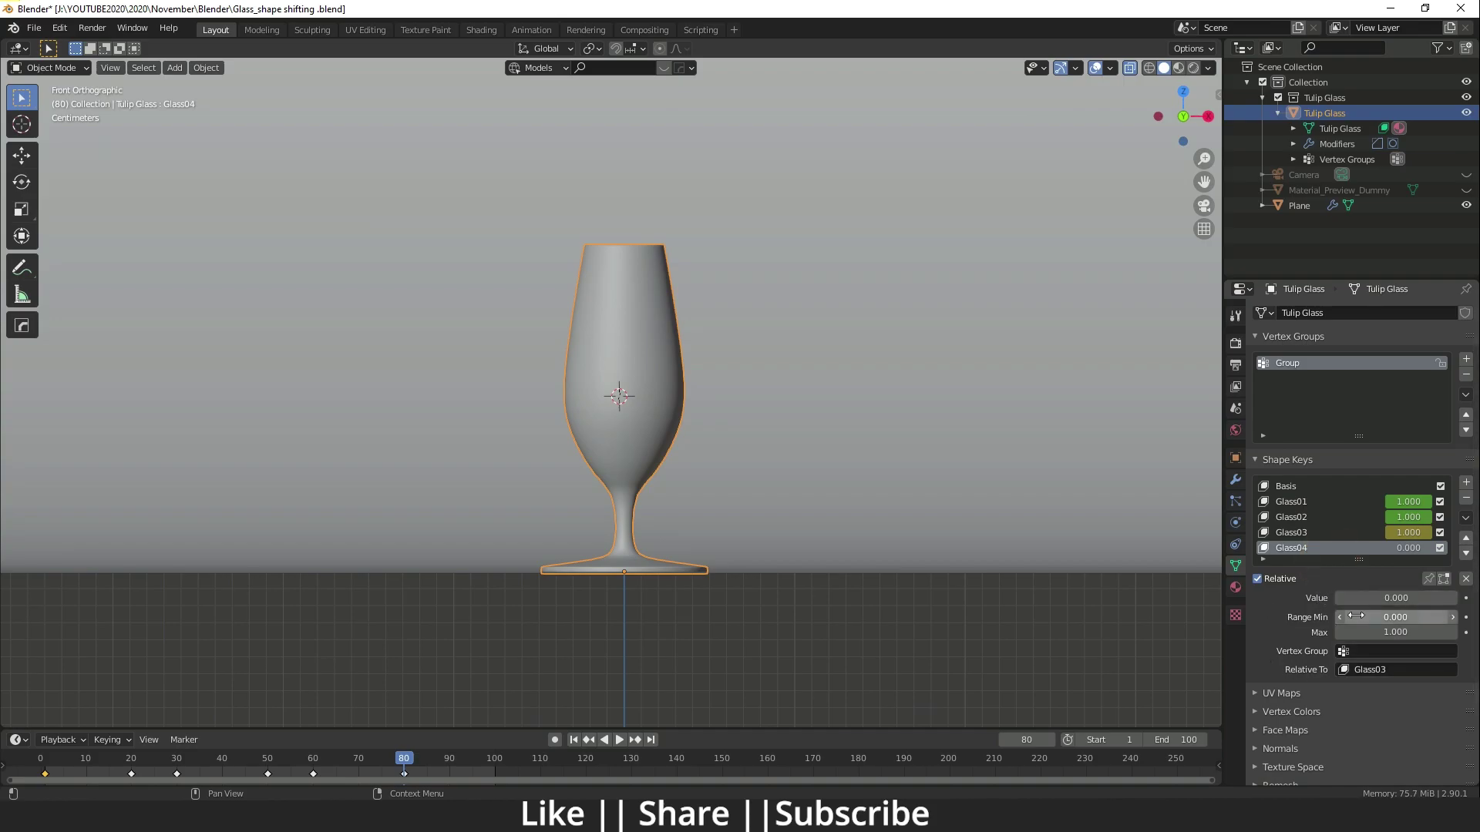
pyautogui.moveTo(1349, 601)
pyautogui.mouseDown()
pyautogui.moveTo(1410, 602)
pyautogui.moveTo(1348, 601)
pyautogui.mouseUp()
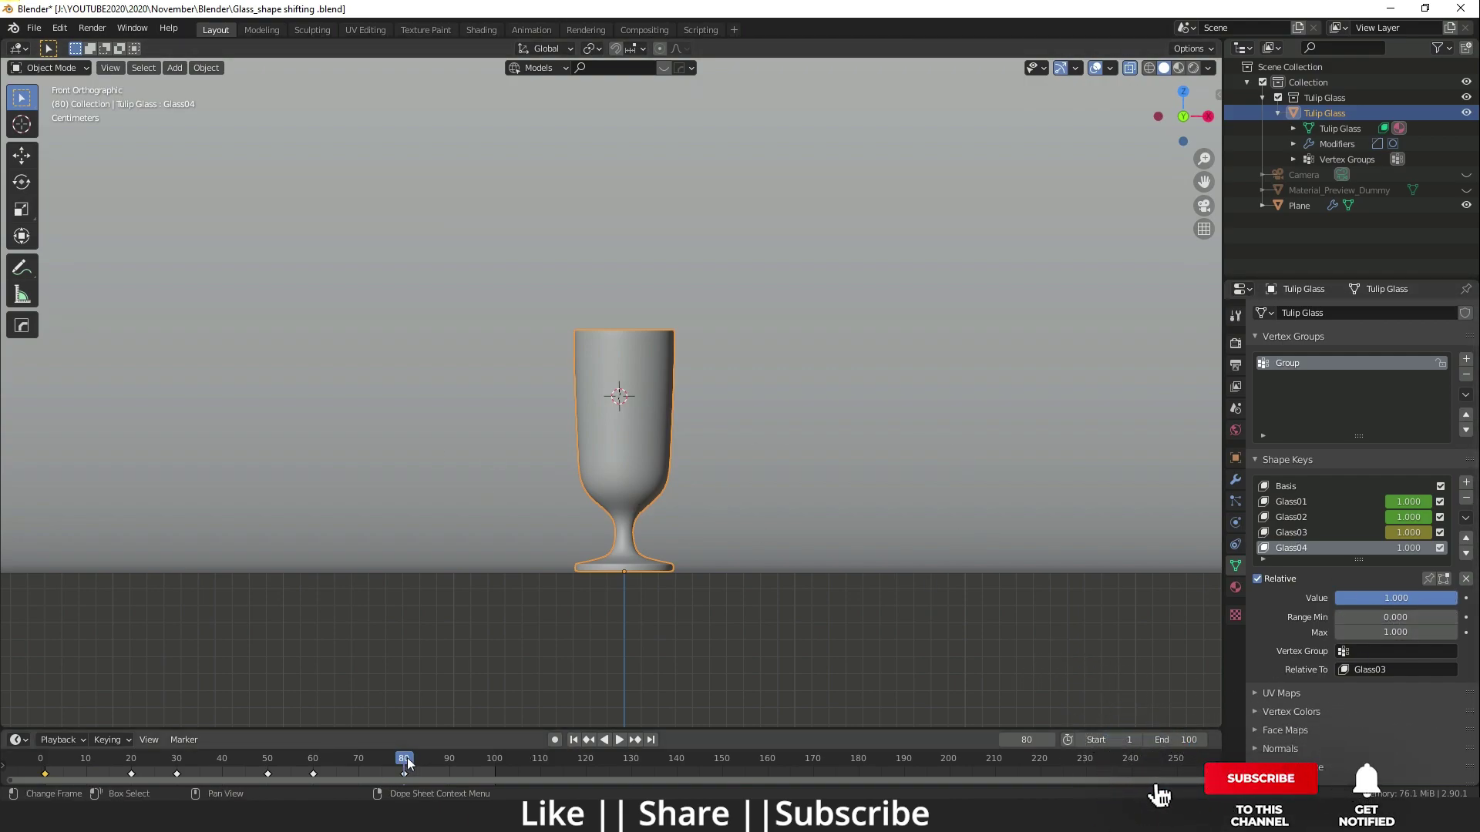
# Step: Keyframe the Glass04 value at 0 on frame 90 and at 1 on frame 110
pyautogui.keyDown('shift'); pyautogui.moveTo(406, 763); pyautogui.dragTo(453, 771); pyautogui.keyUp('shift')
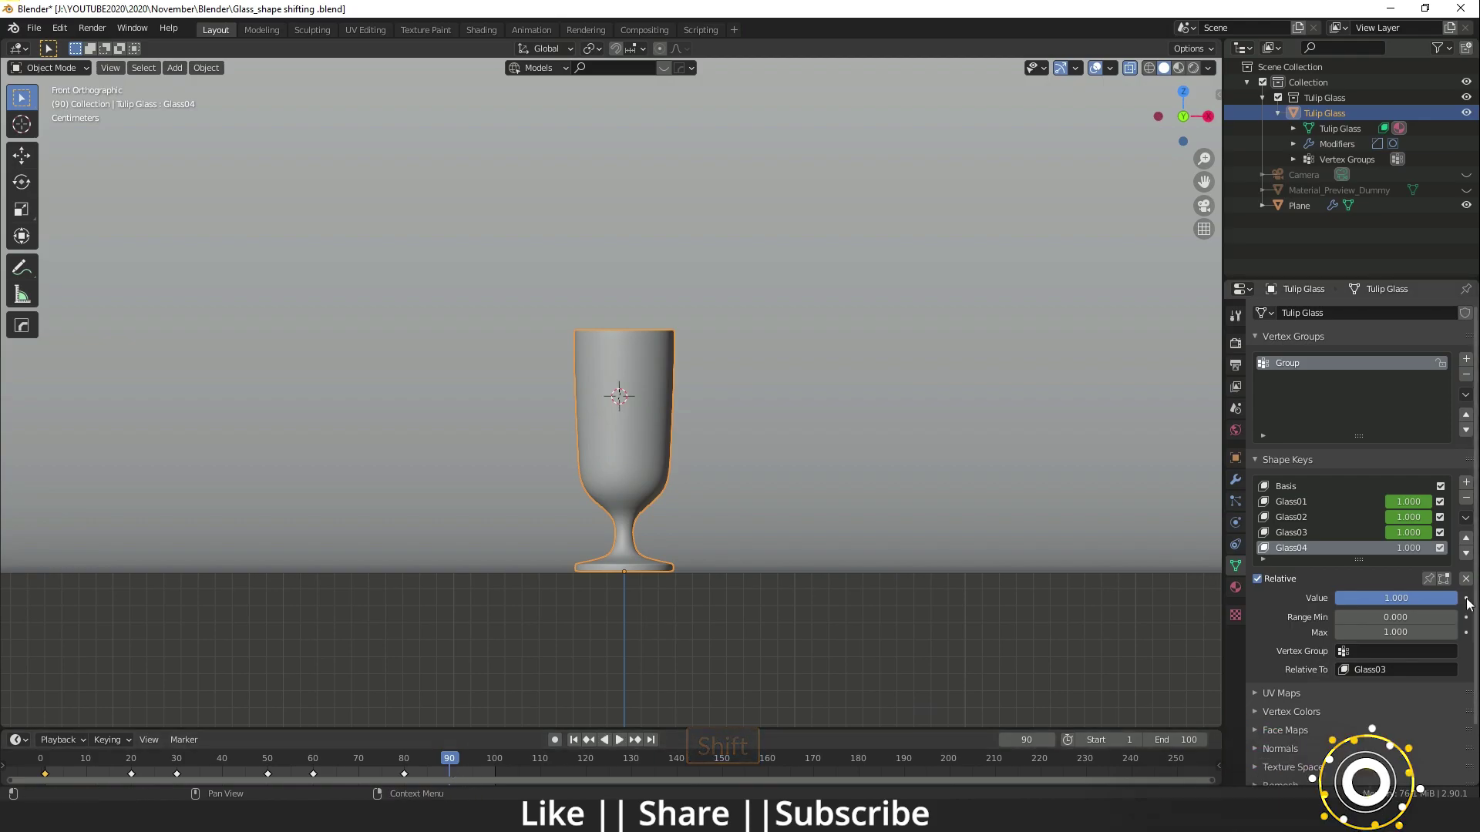
pyautogui.moveTo(1425, 604); pyautogui.dragTo(1340, 600)
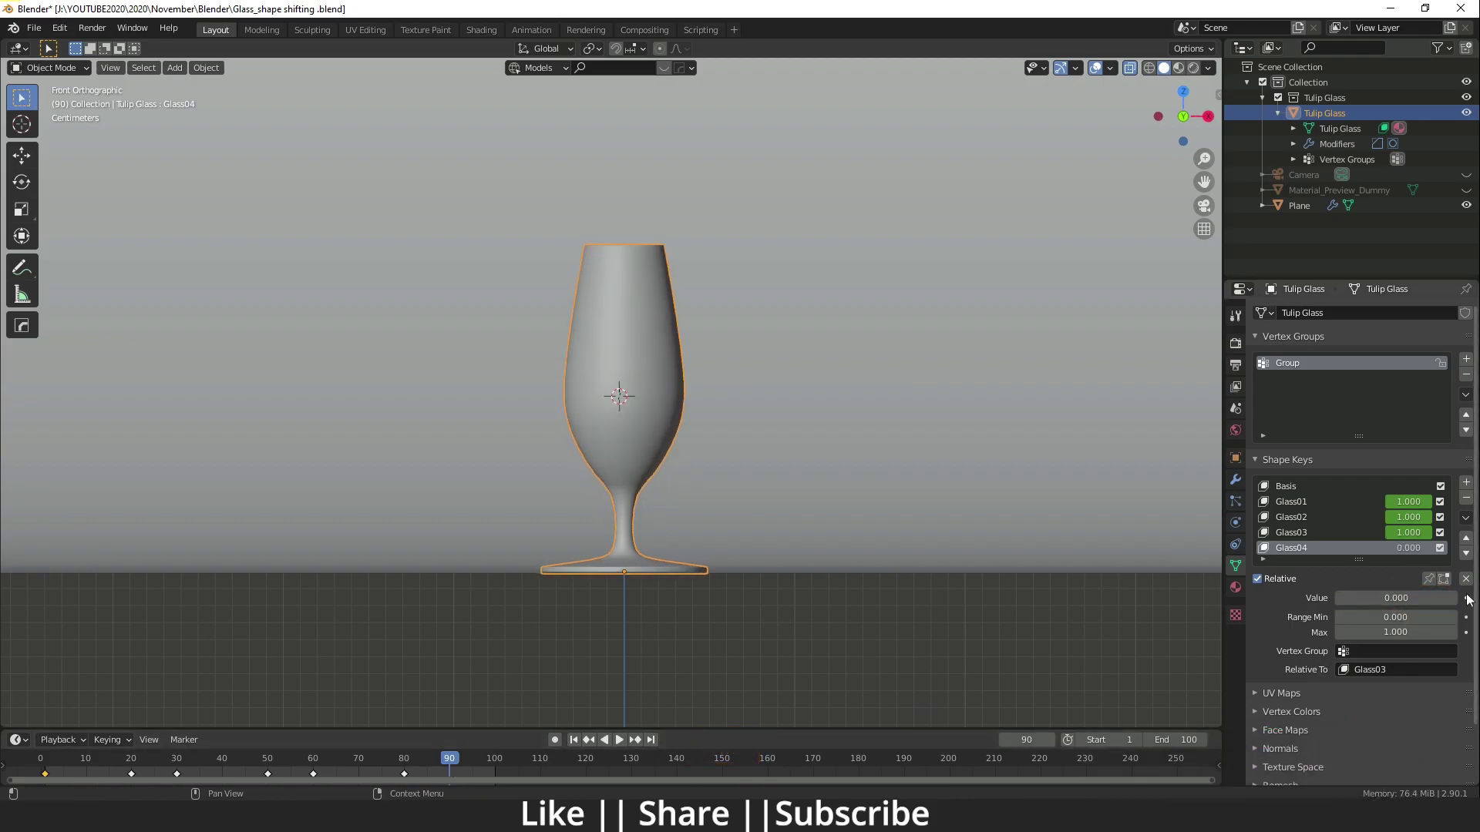
pyautogui.click(1466, 598)
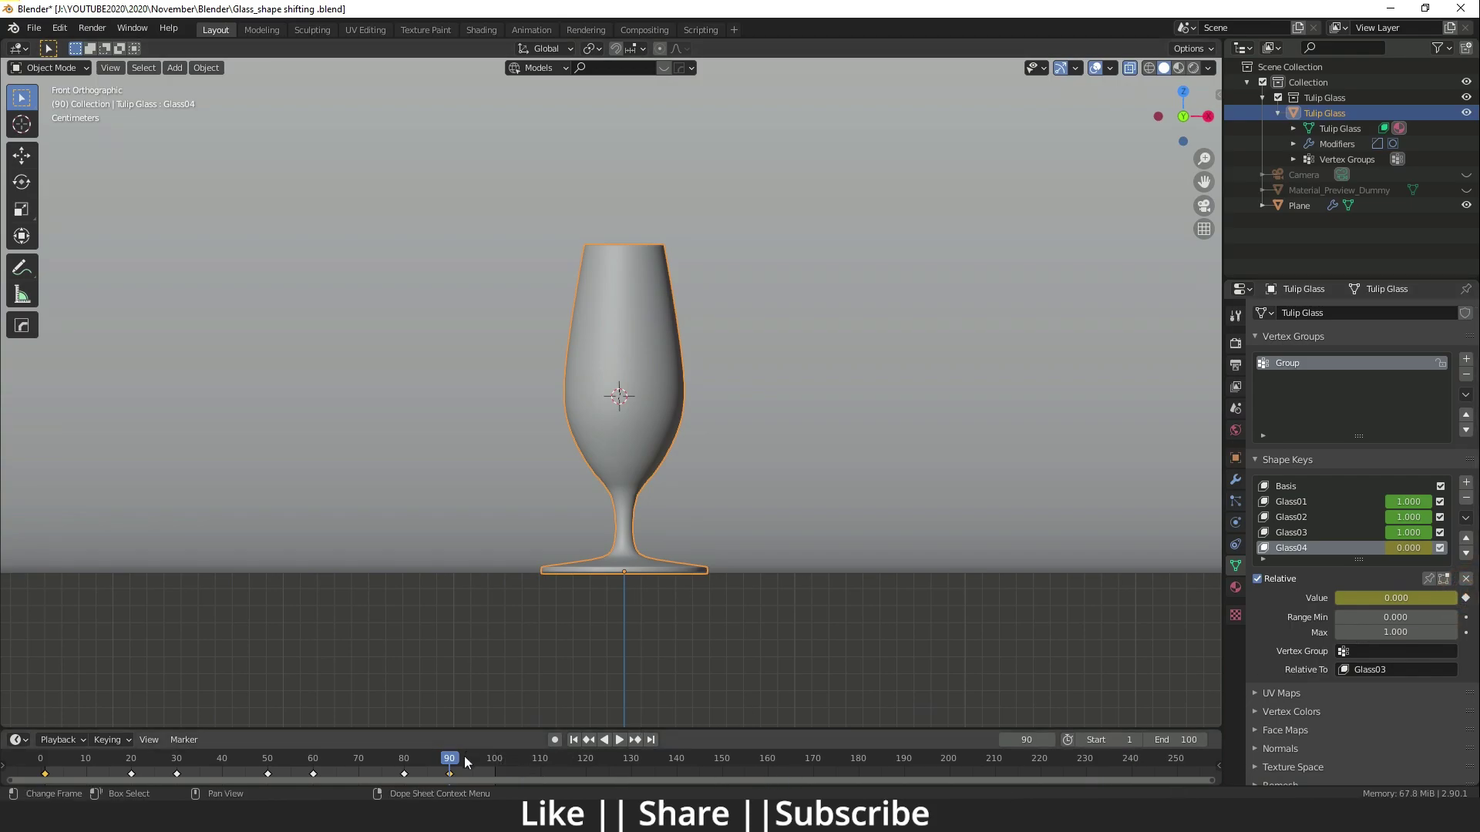
pyautogui.keyDown('shift'); pyautogui.moveTo(464, 756); pyautogui.dragTo(539, 769); pyautogui.keyUp('shift')
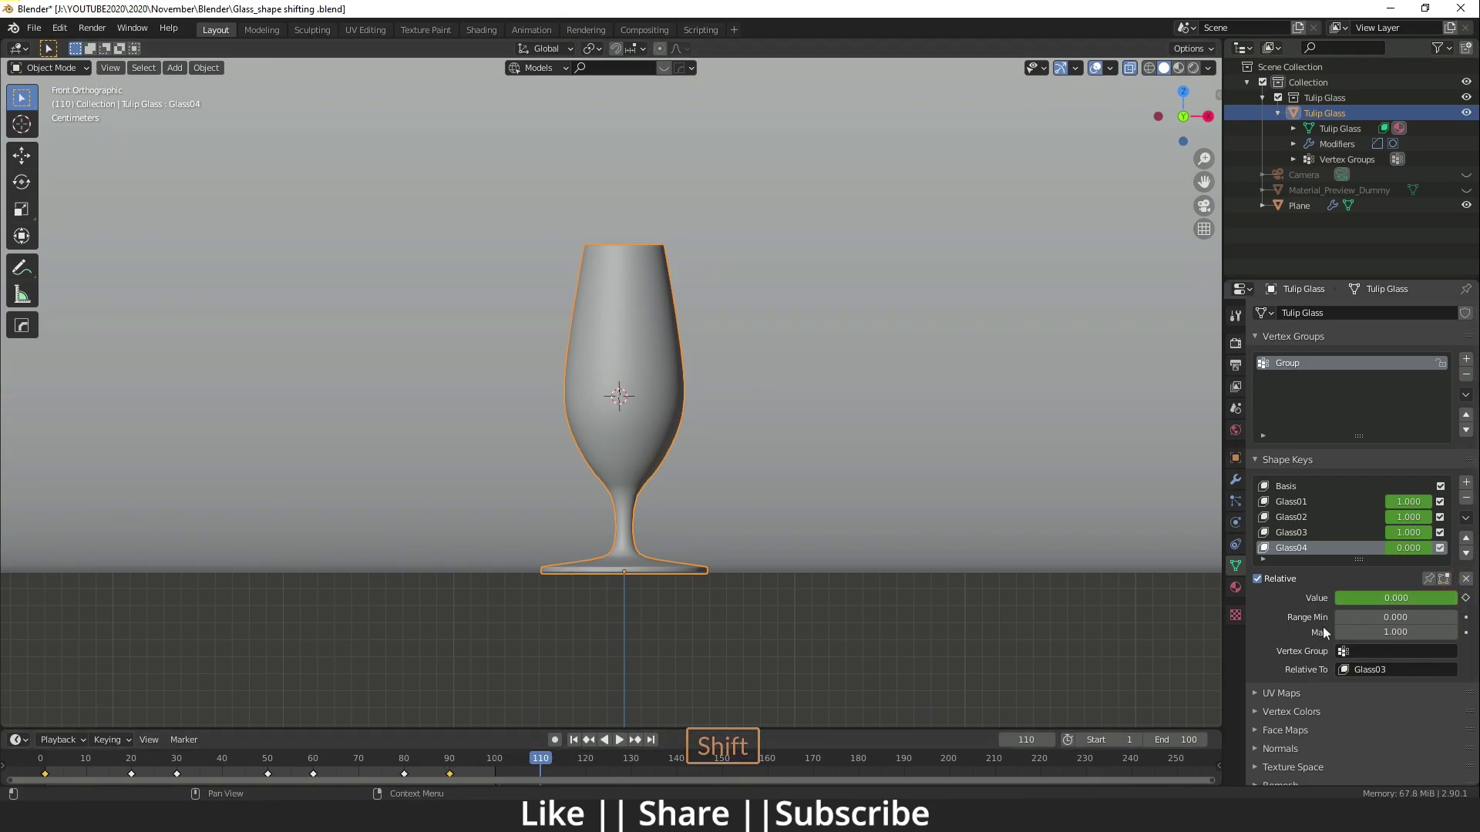
pyautogui.moveTo(1348, 602); pyautogui.dragTo(1449, 600)
pyautogui.click(1466, 598)
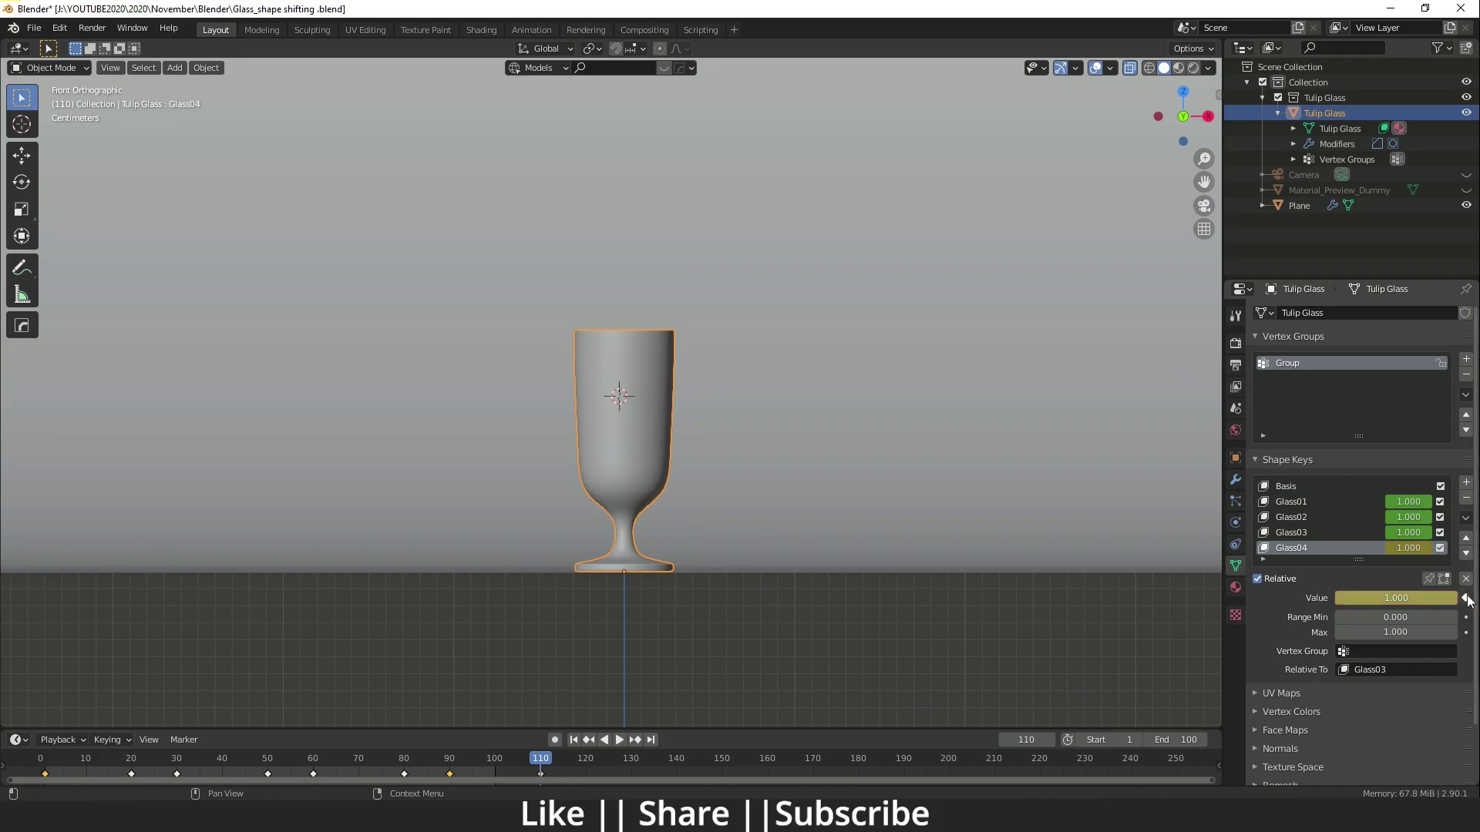
# Step: Set the animation's end frame to 110 and play the full shape-shifting loop
pyautogui.click(1180, 739)
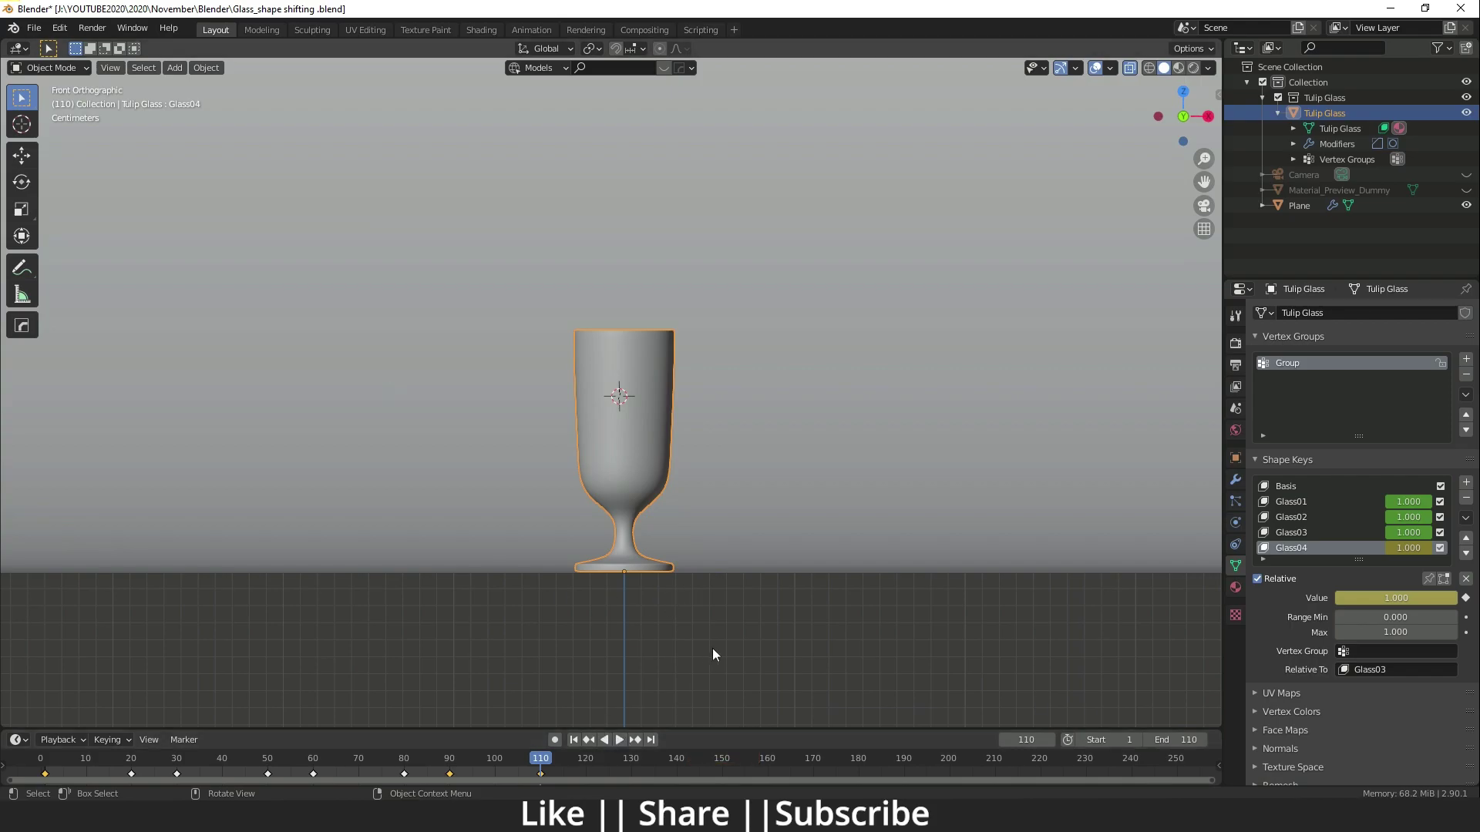
pyautogui.click(619, 739)
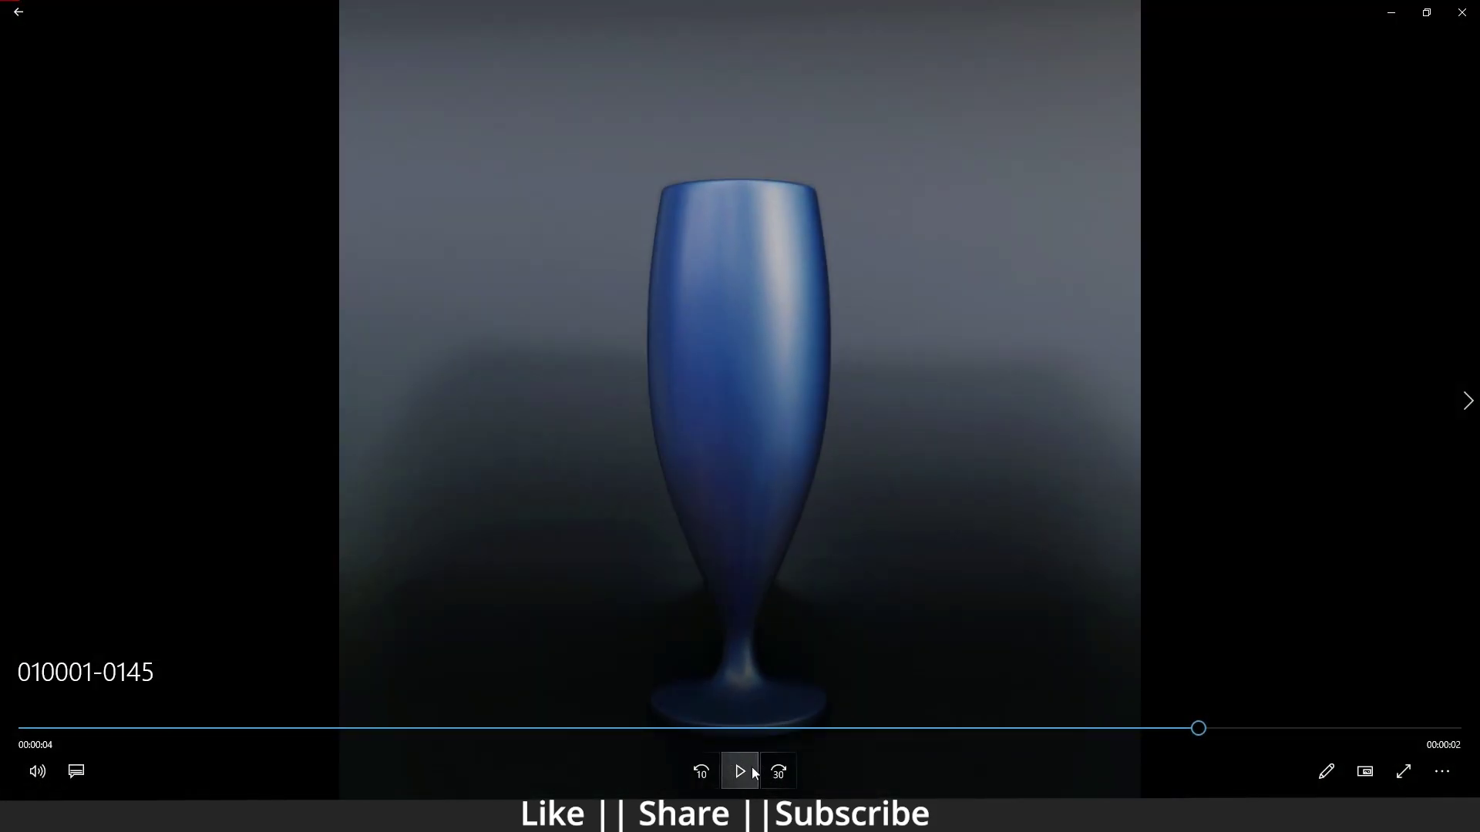
pyautogui.click(753, 769)
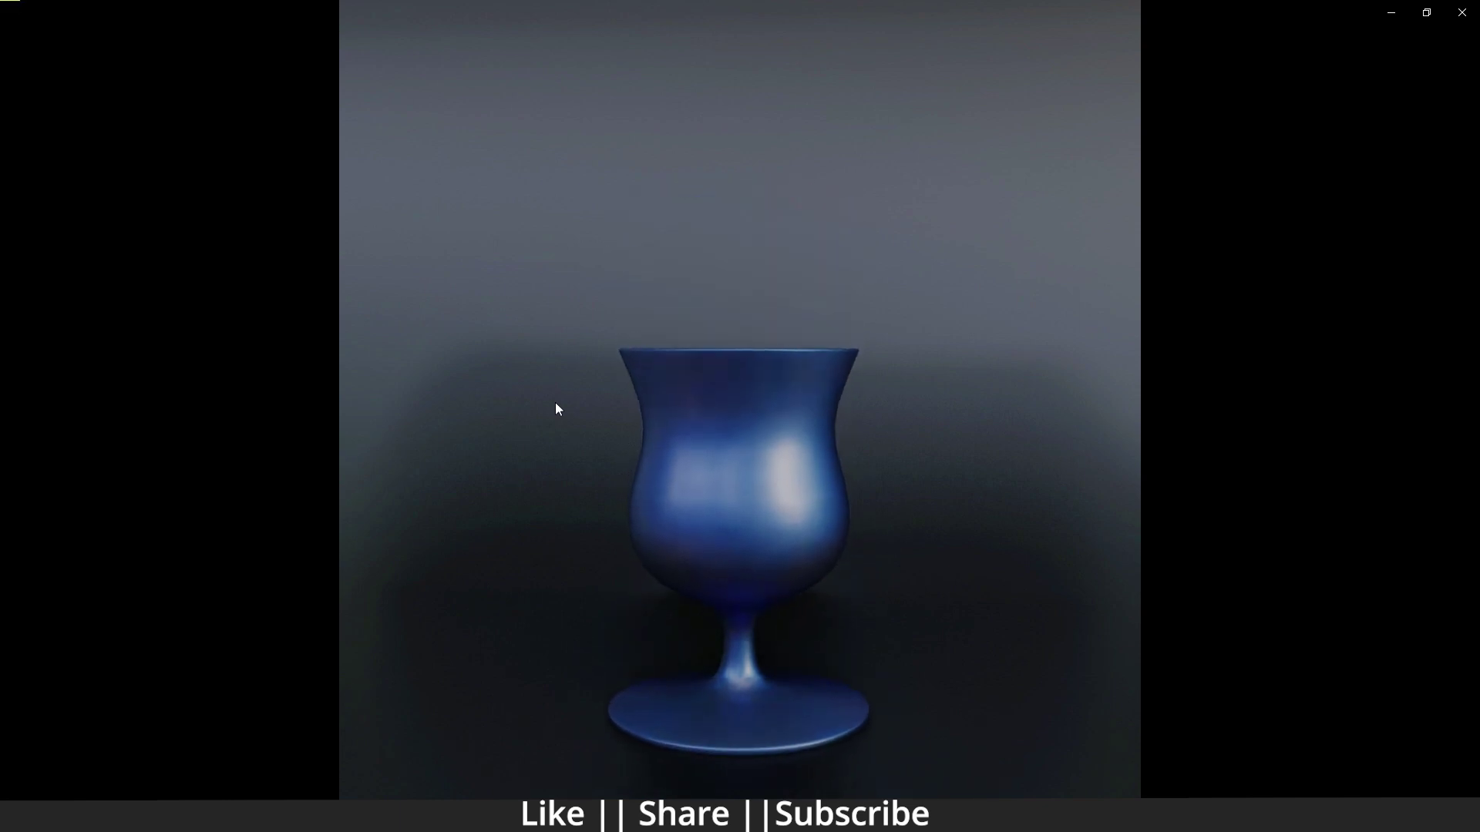
pyautogui.hotkey('alt', 'Tab')
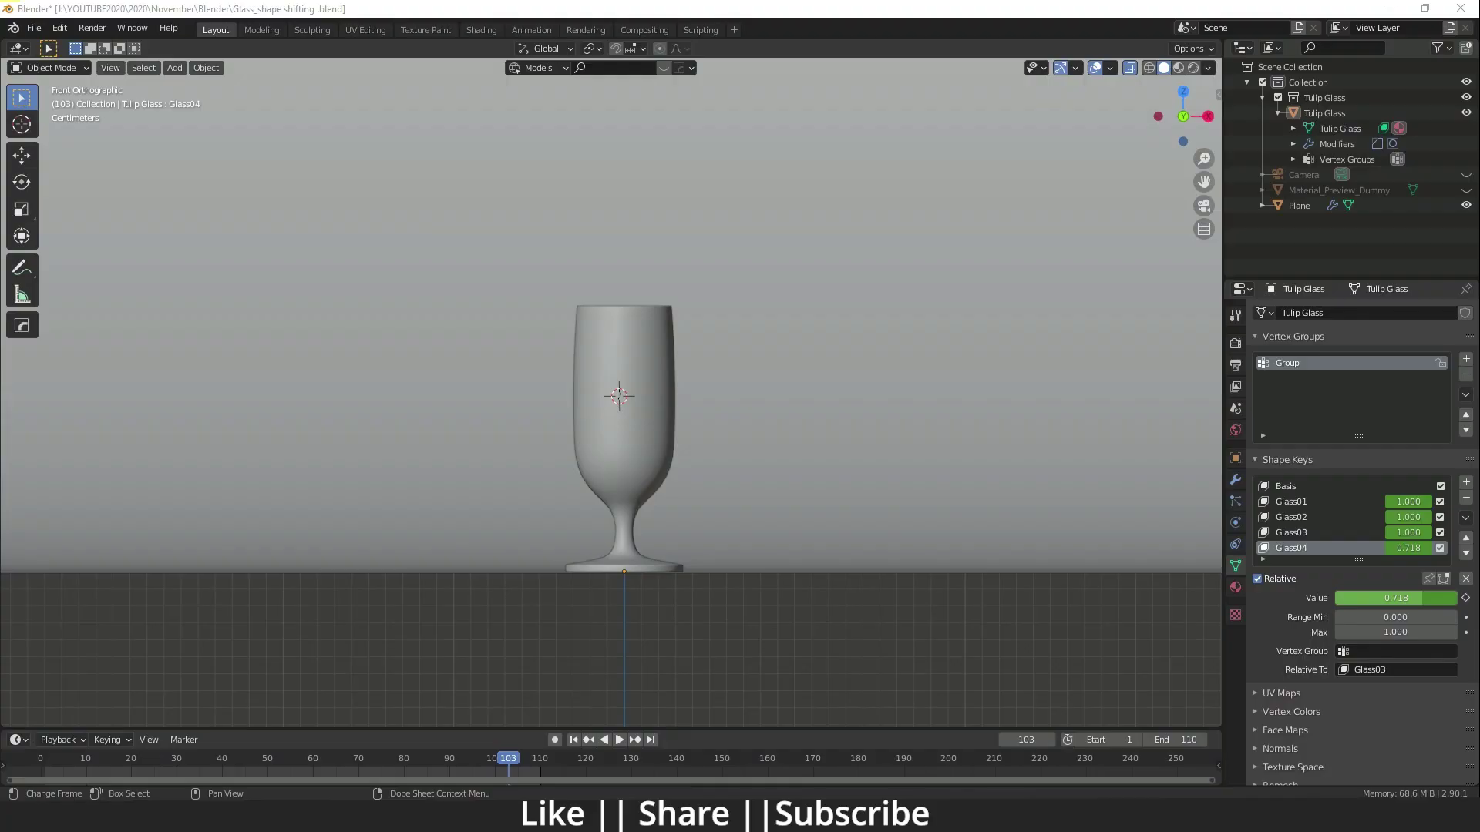